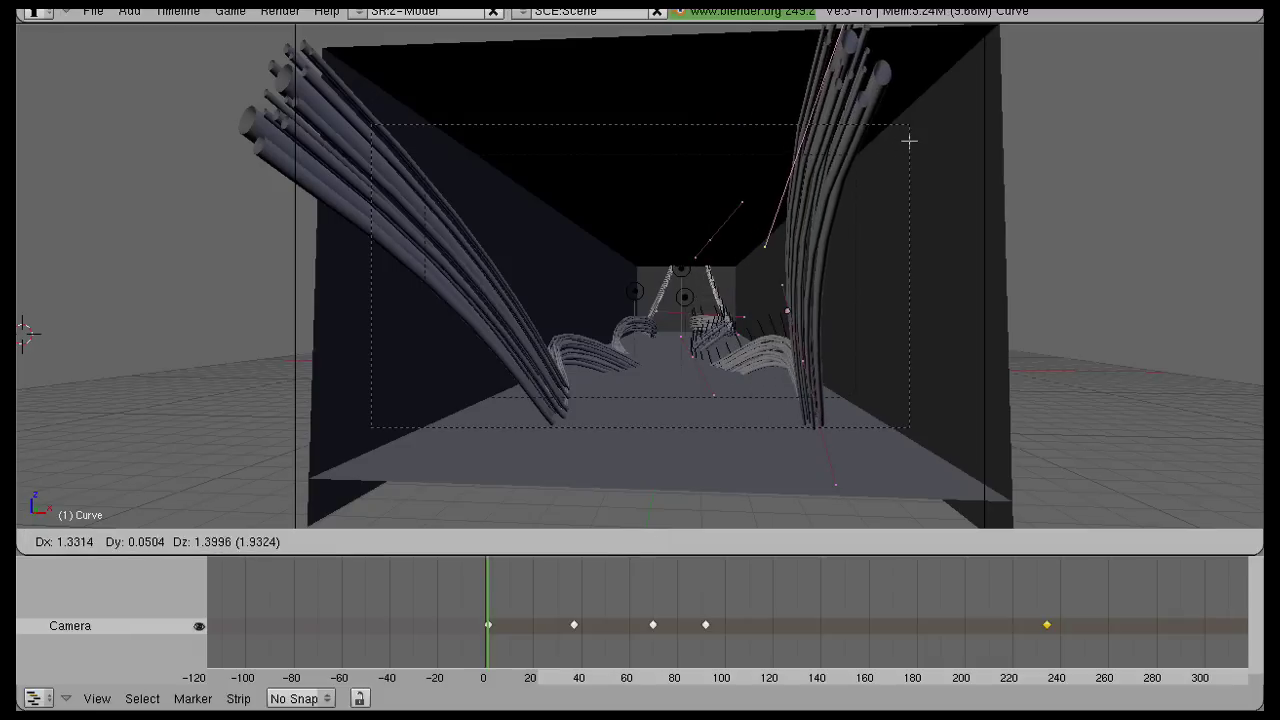
- Move the right-hand vines' curve control point by about 1.33 in X, 0.05 in Y and 1.40 in Z, and leave edit mode
left_click(908, 141)
key("Tab")
key("F10")
scroll(706, 322, "down", 4)
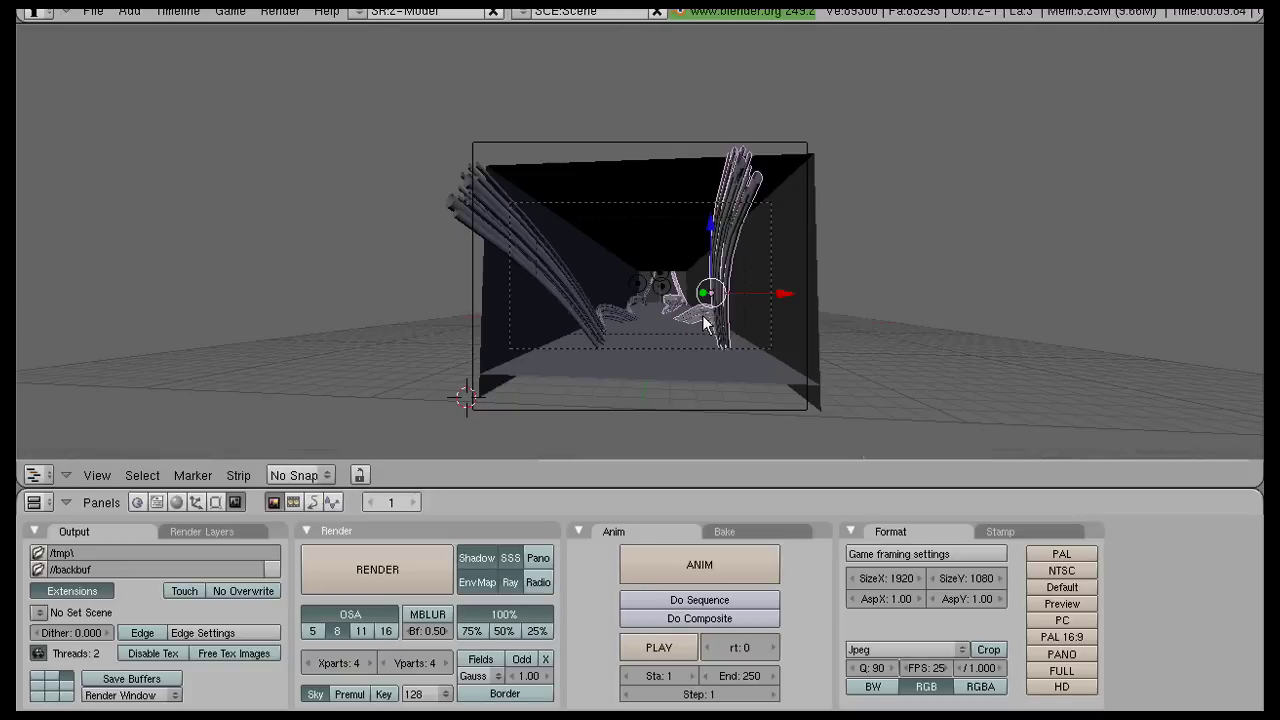
- Preview the camera animation, stop it and step through the timeline to frame 27
key("alt+a")
key("Escape")
key("Up")
key("Up")
key("Up")
key("Up")
key("Up")
key("Down")
key("Down")
key("Down")
scroll(637, 428, "up", 4)
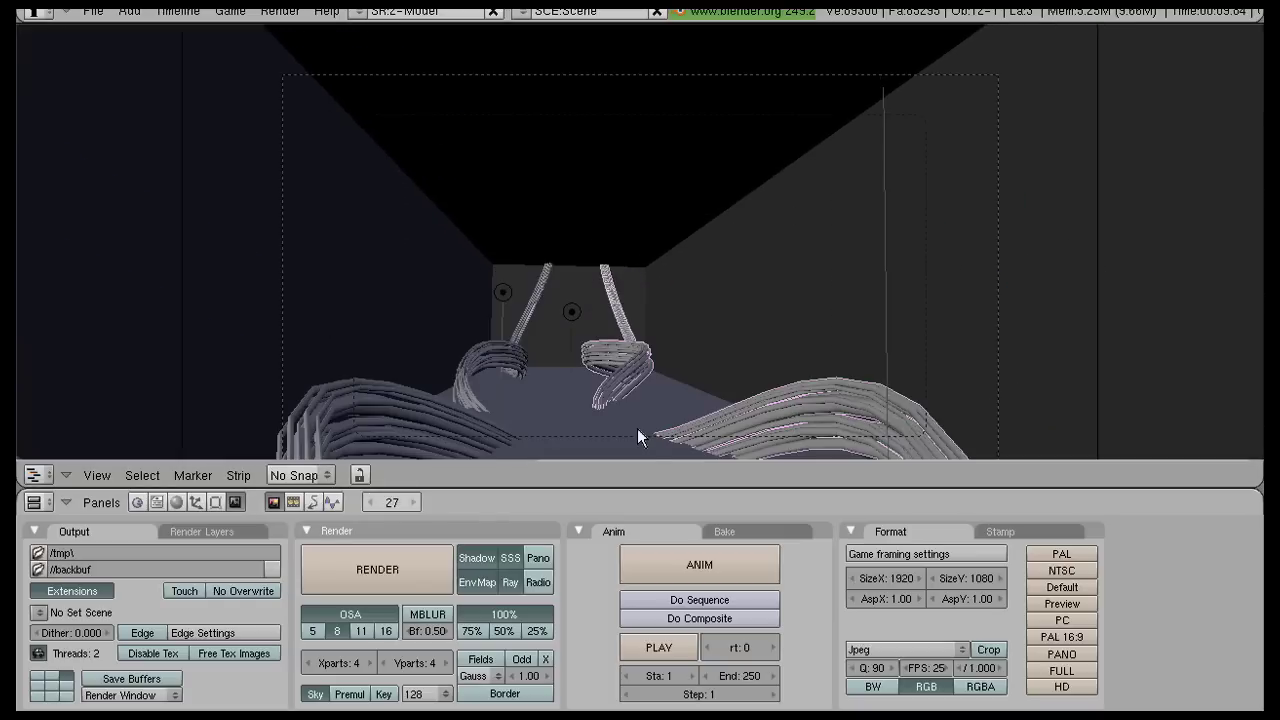
- Create a new material for the vine curve along the left wall and name it Vine
right_click(316, 427)
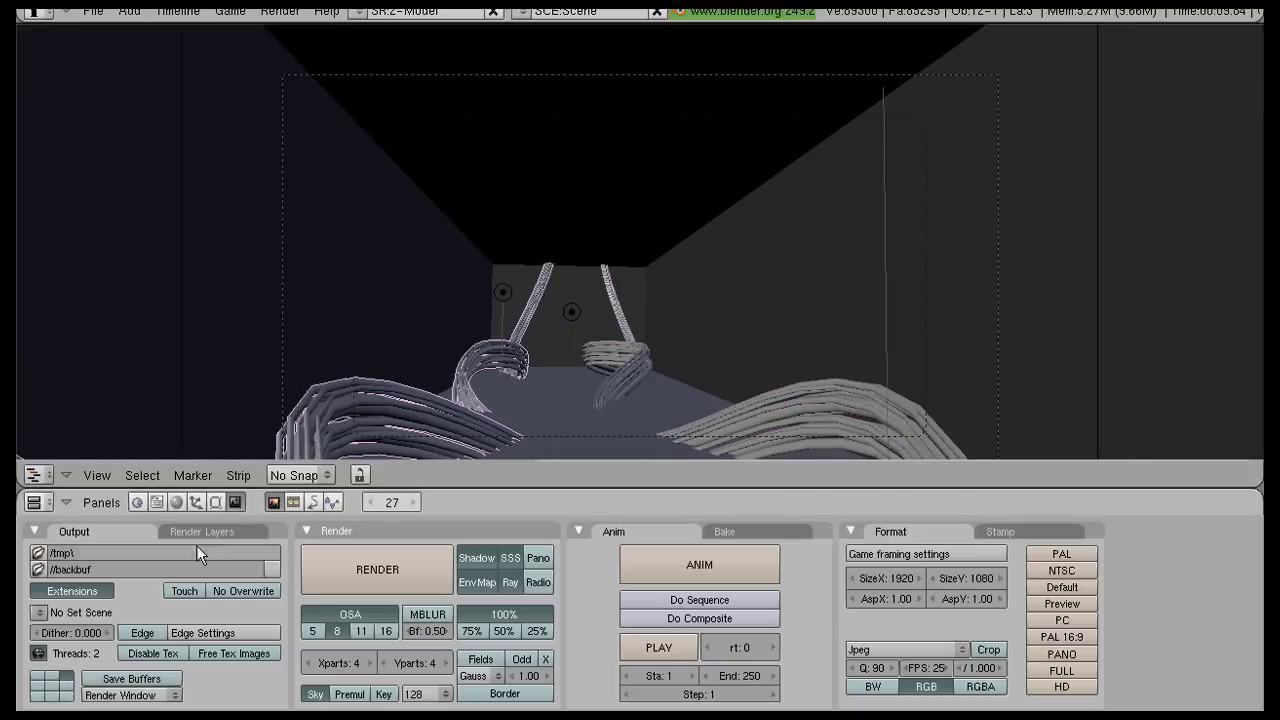
left_click(177, 502)
left_click(384, 568)
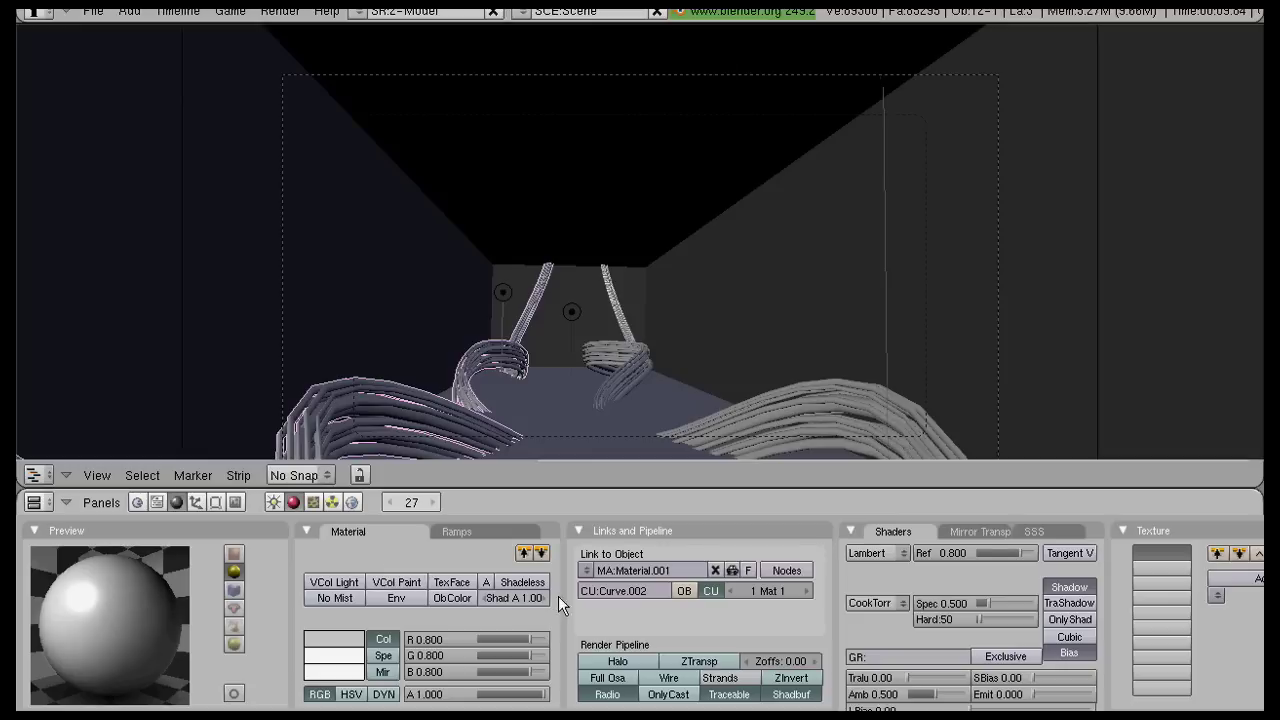
left_click(610, 570)
type("Vine")
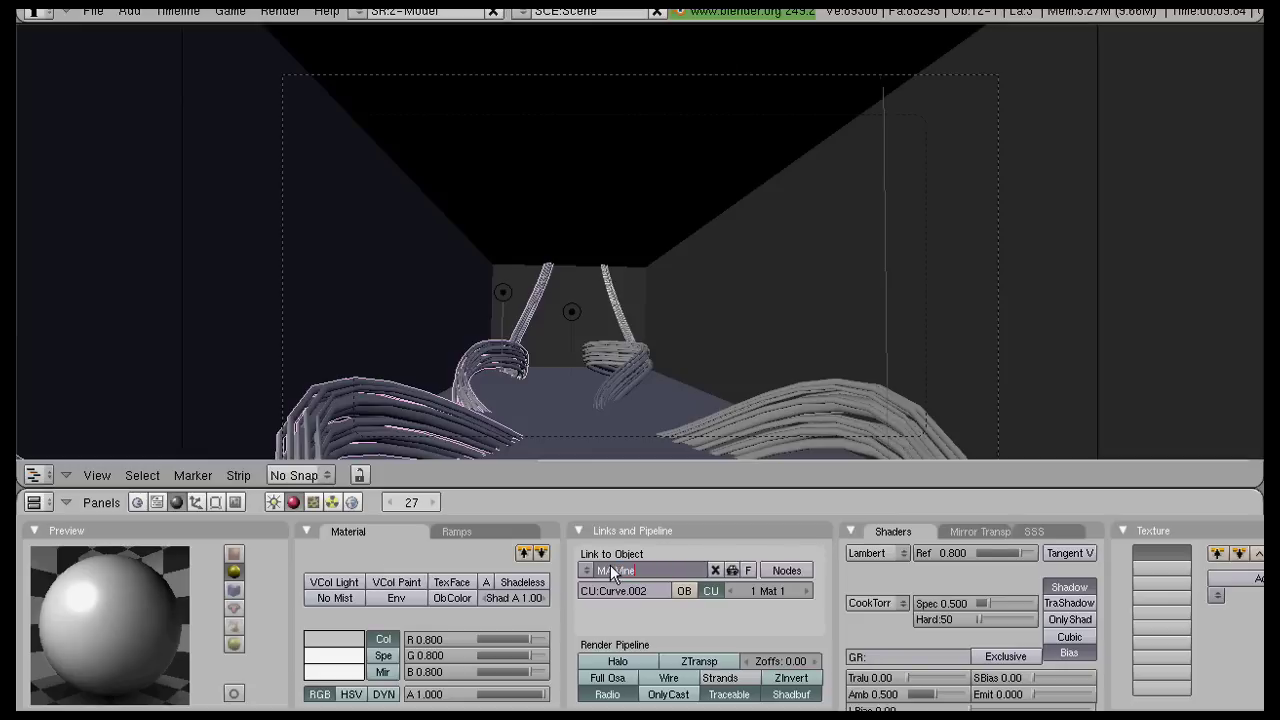
key("Return")
- Assign the existing Vine material to the vine curve along the right wall
right_click(792, 411)
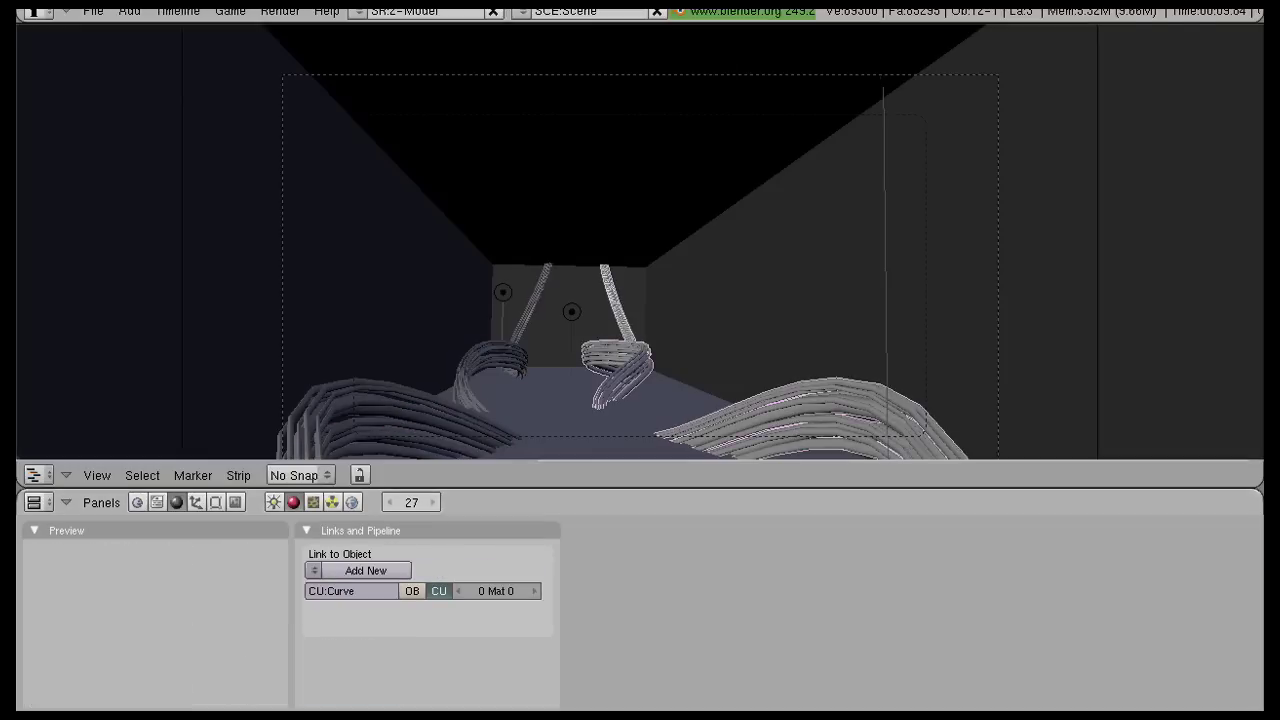
left_click(313, 570)
left_click(356, 486)
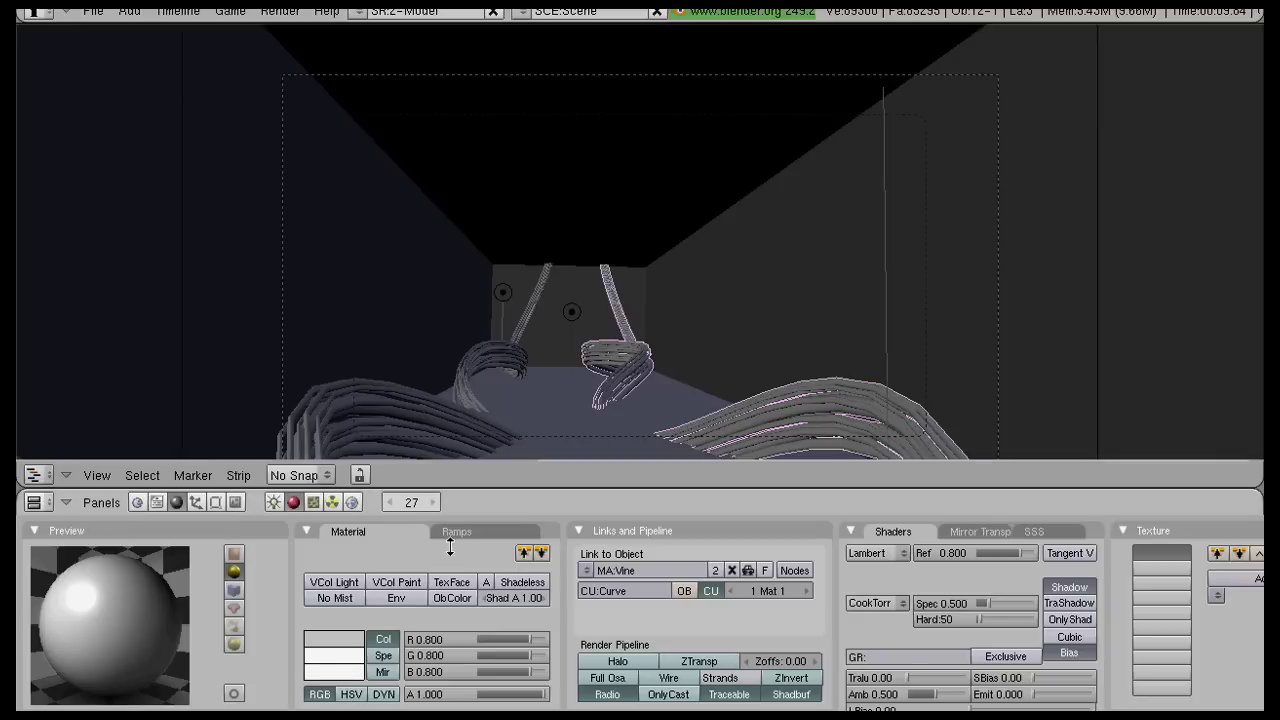
- Set the Vine material's base colour to dark green, hex 204800
left_click(311, 640)
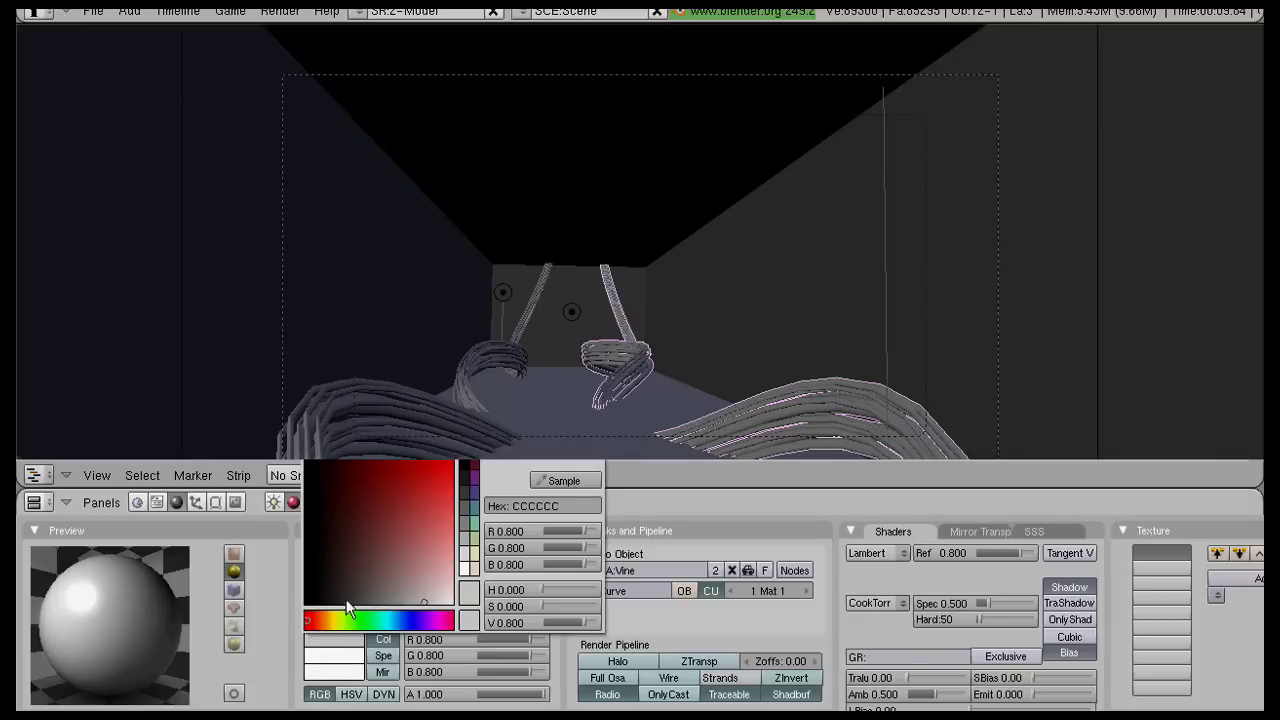
left_click(346, 621)
left_click_drag(344, 494, 347, 460)
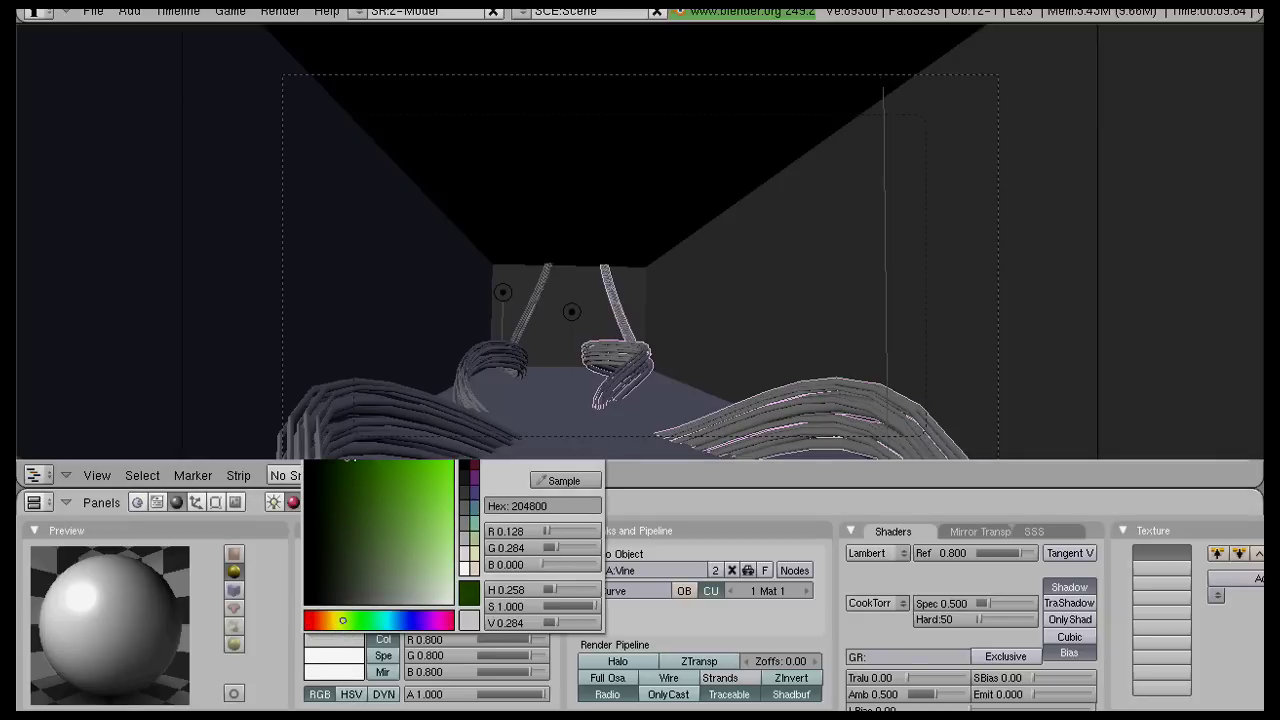
- Set the Vine material's diffuse reflectivity to 0.627, specularity to 1.165 and hardness to 58
left_click(980, 530)
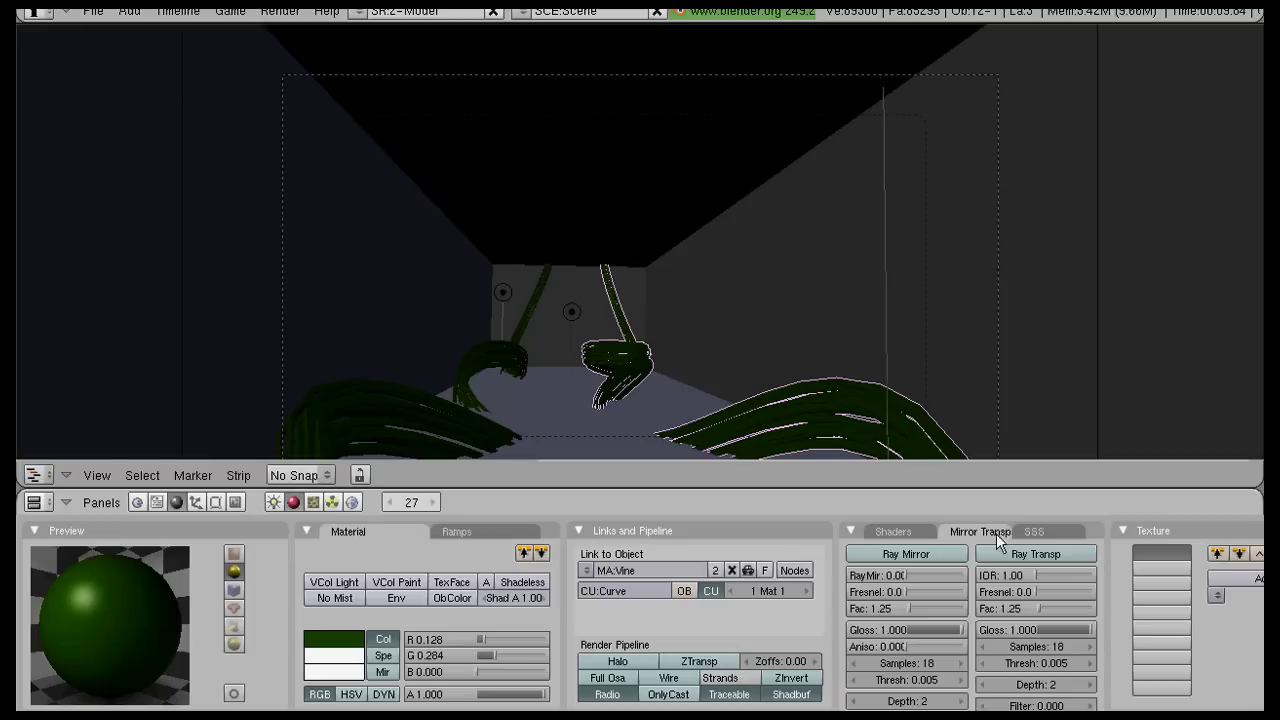
left_click(903, 531)
left_click_drag(948, 555, 1002, 556)
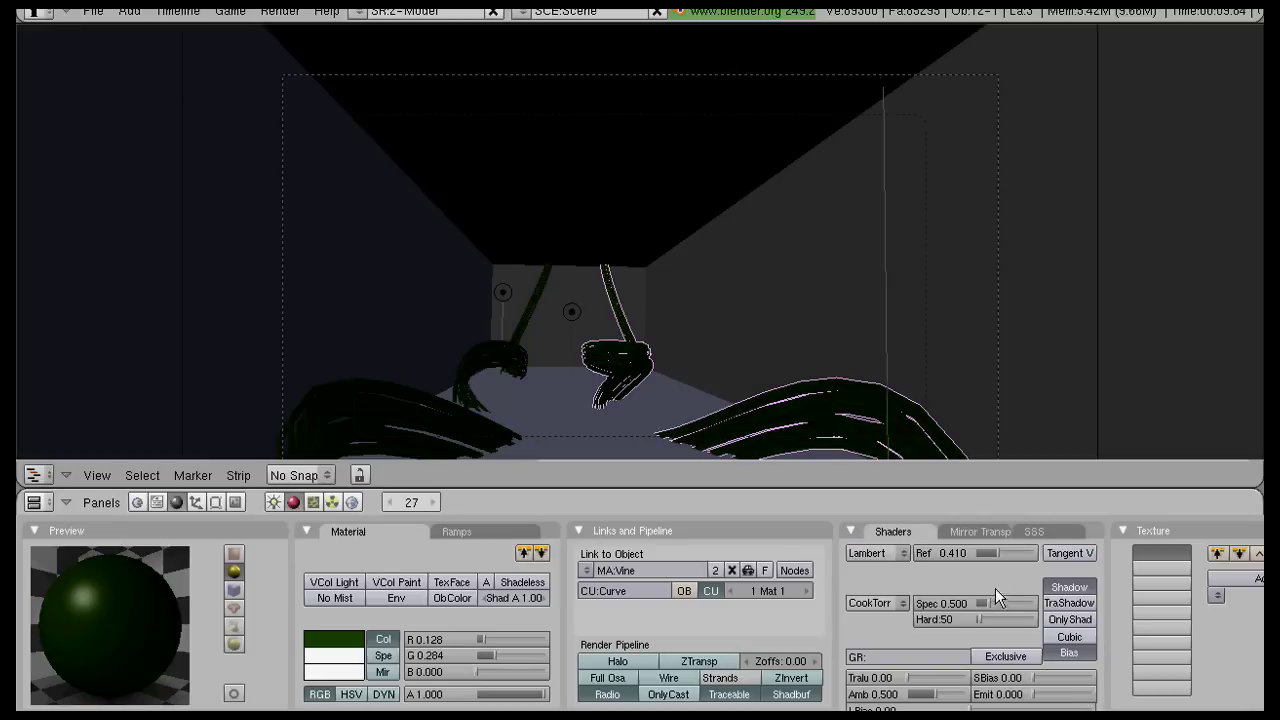
left_click_drag(996, 603, 1017, 614)
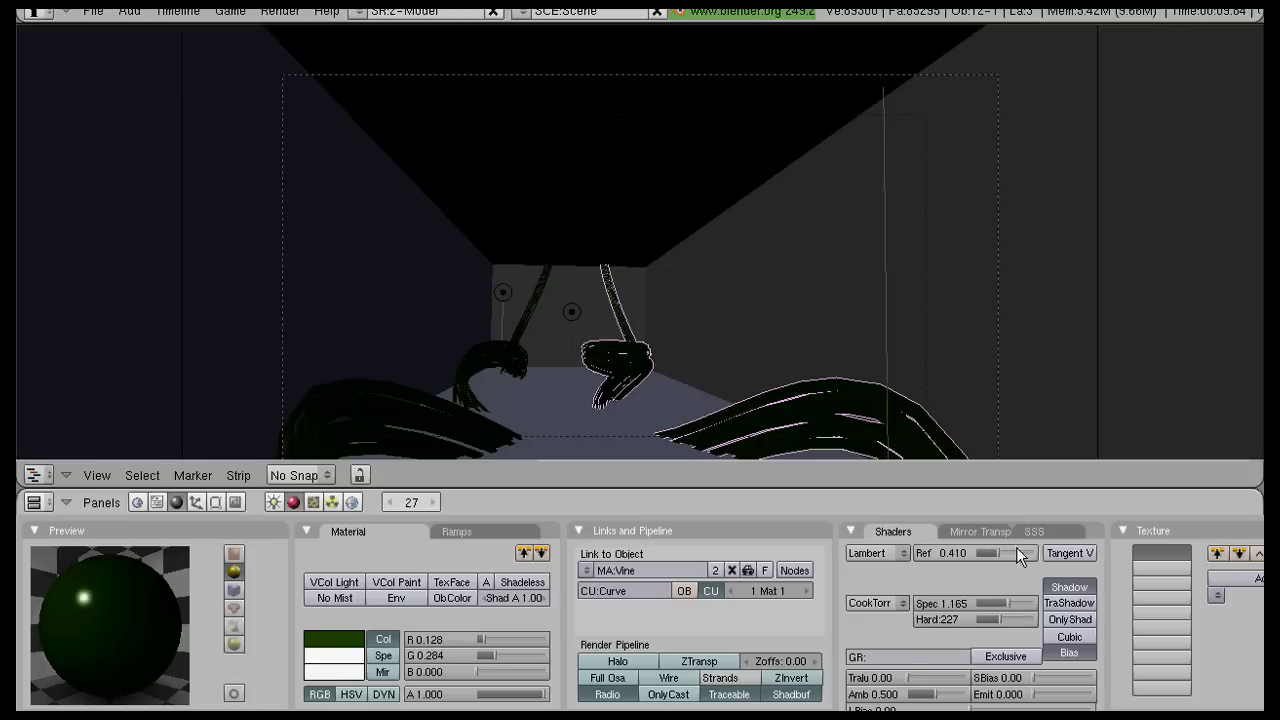
left_click_drag(1016, 547, 1029, 549)
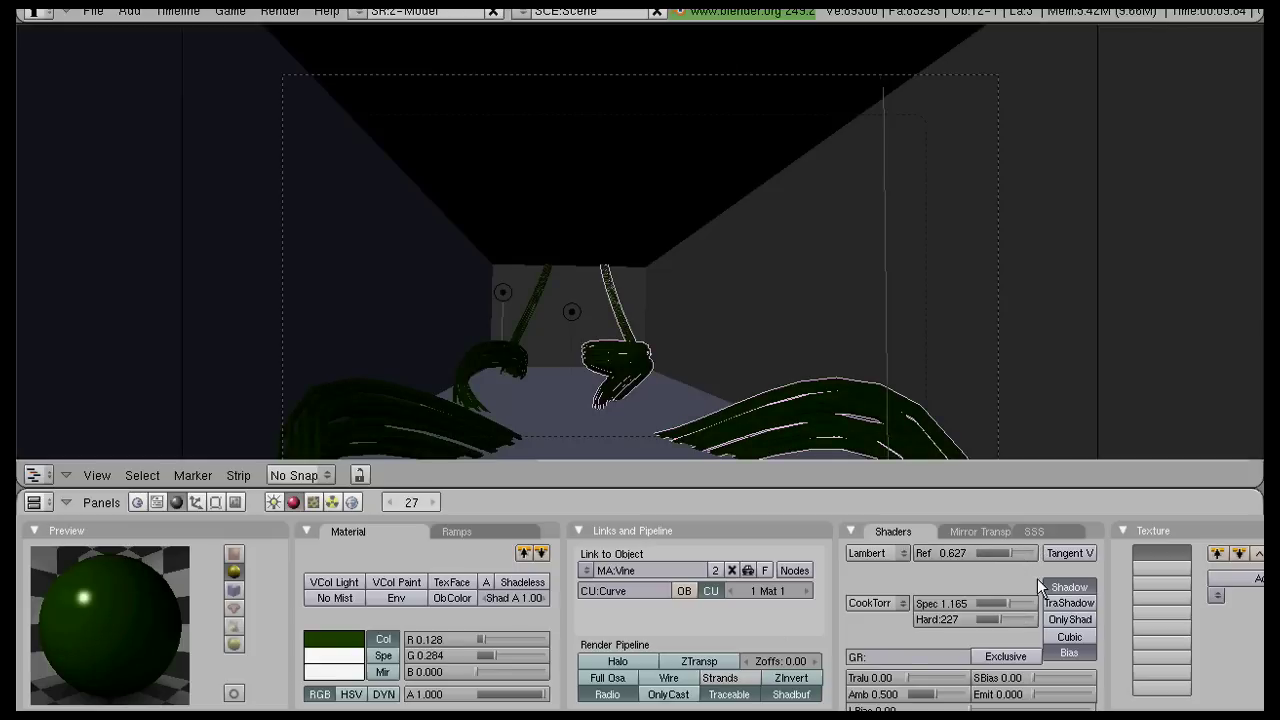
left_click_drag(998, 615, 990, 619)
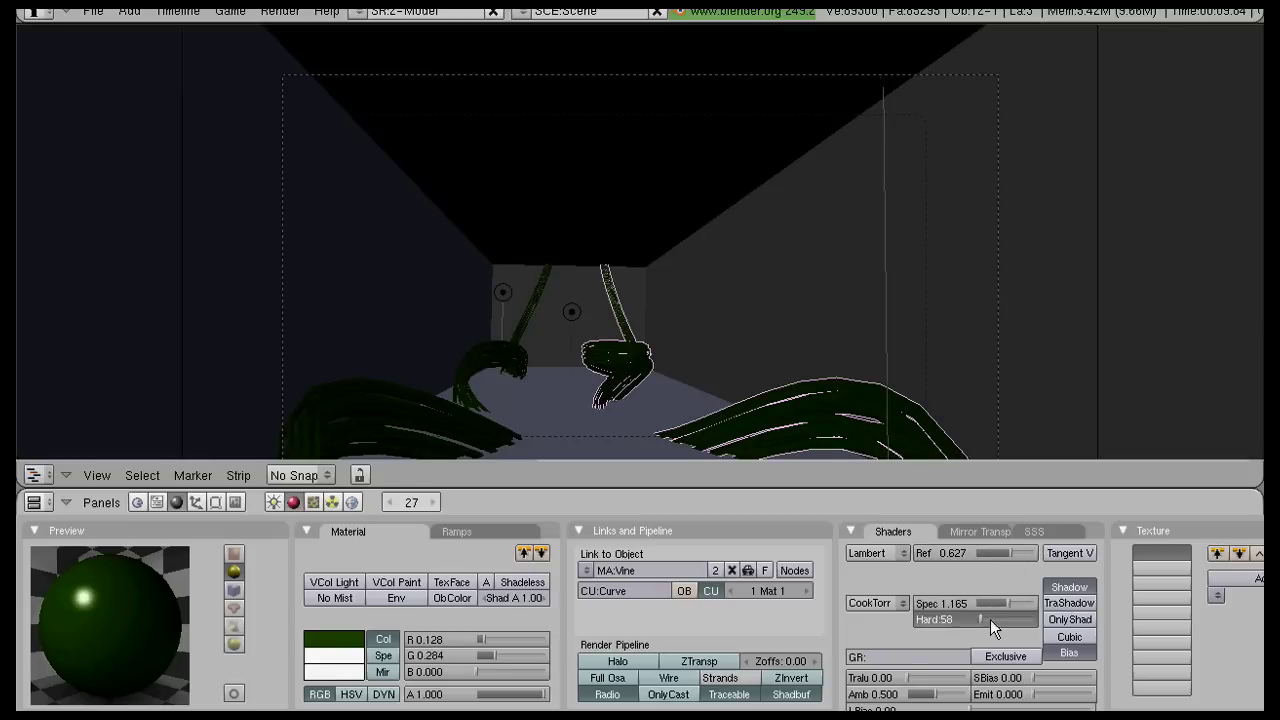
- Reduce the render size to 50% and render frame 27 to check the vines
key("F12")
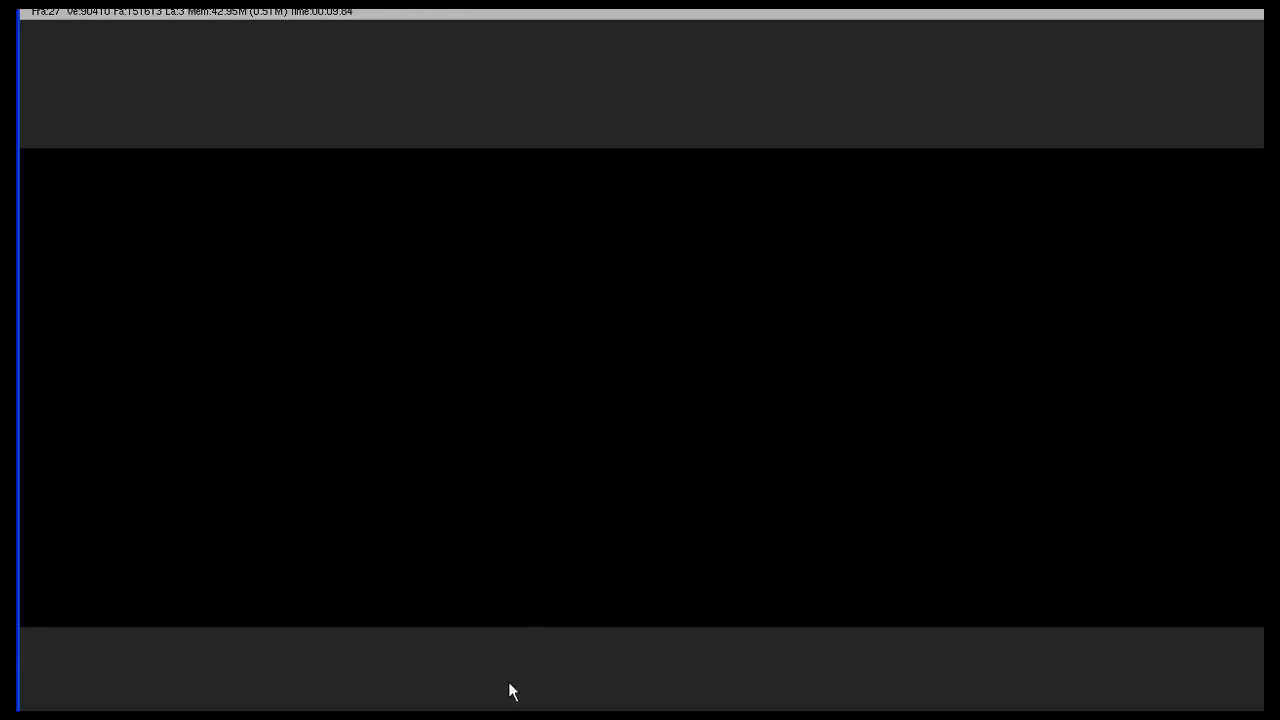
key("Escape")
left_click(240, 505)
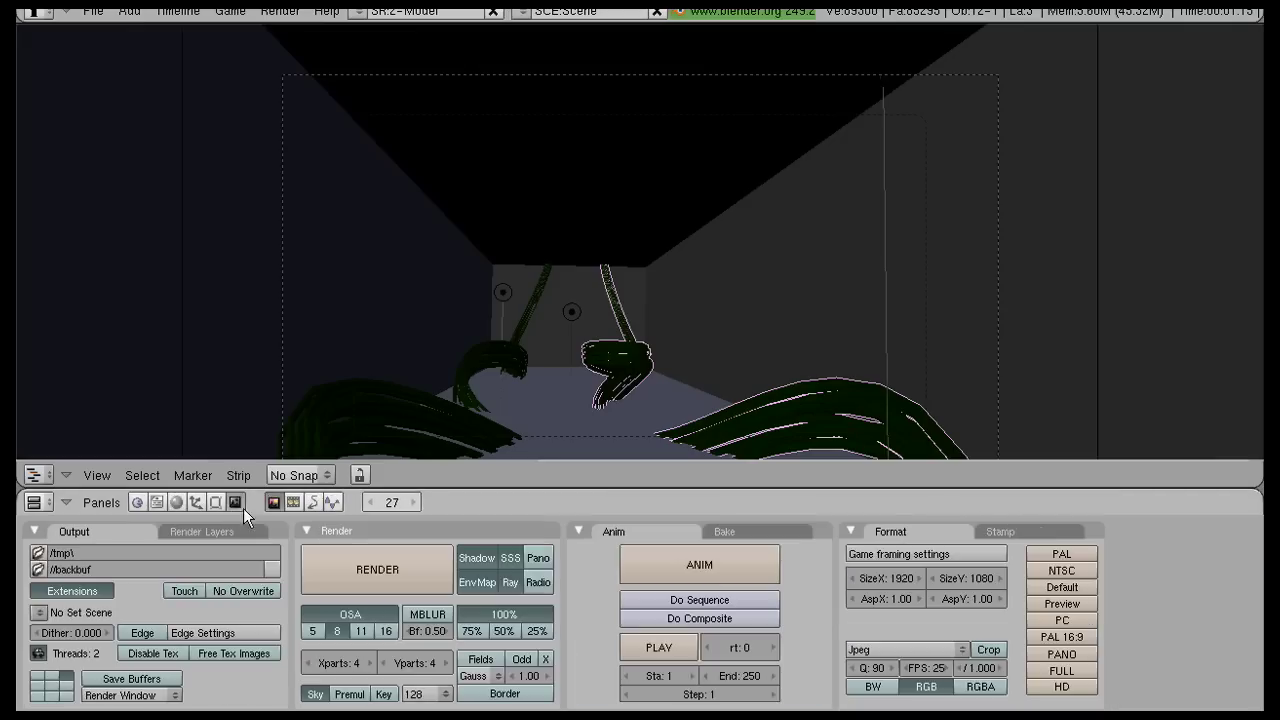
left_click(506, 631)
key("F12")
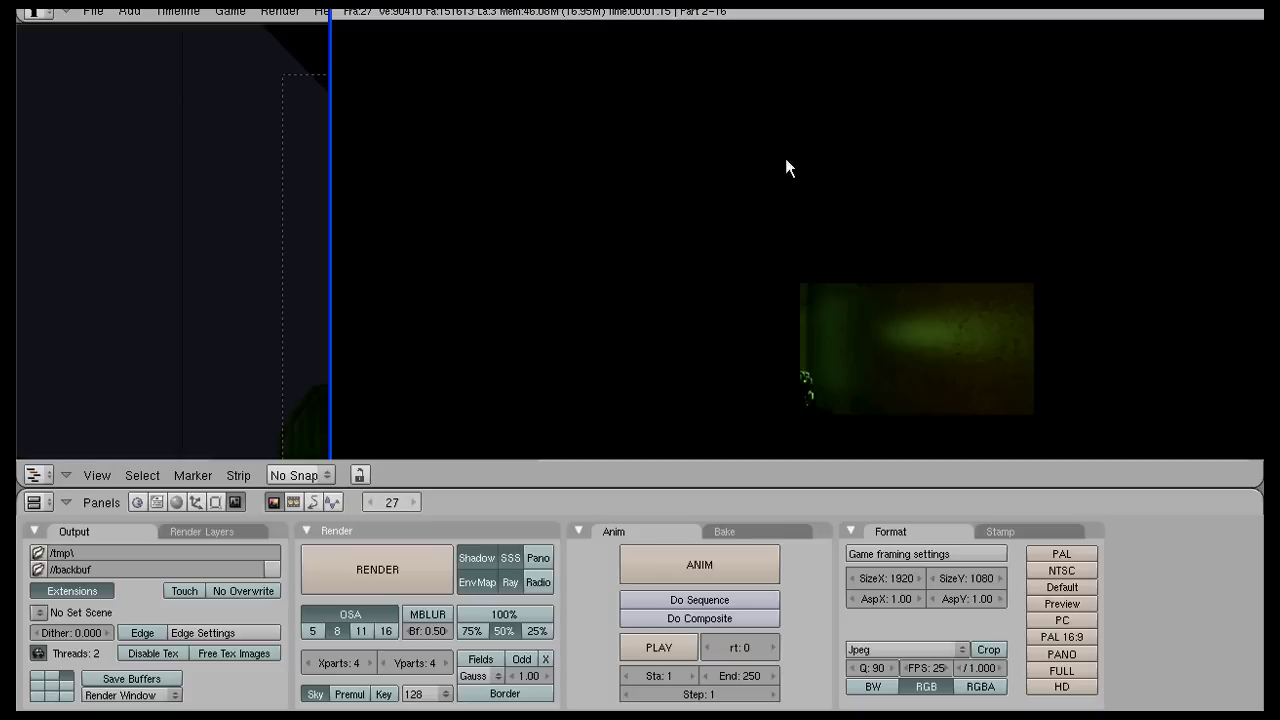
left_click_drag(802, 148, 788, 192)
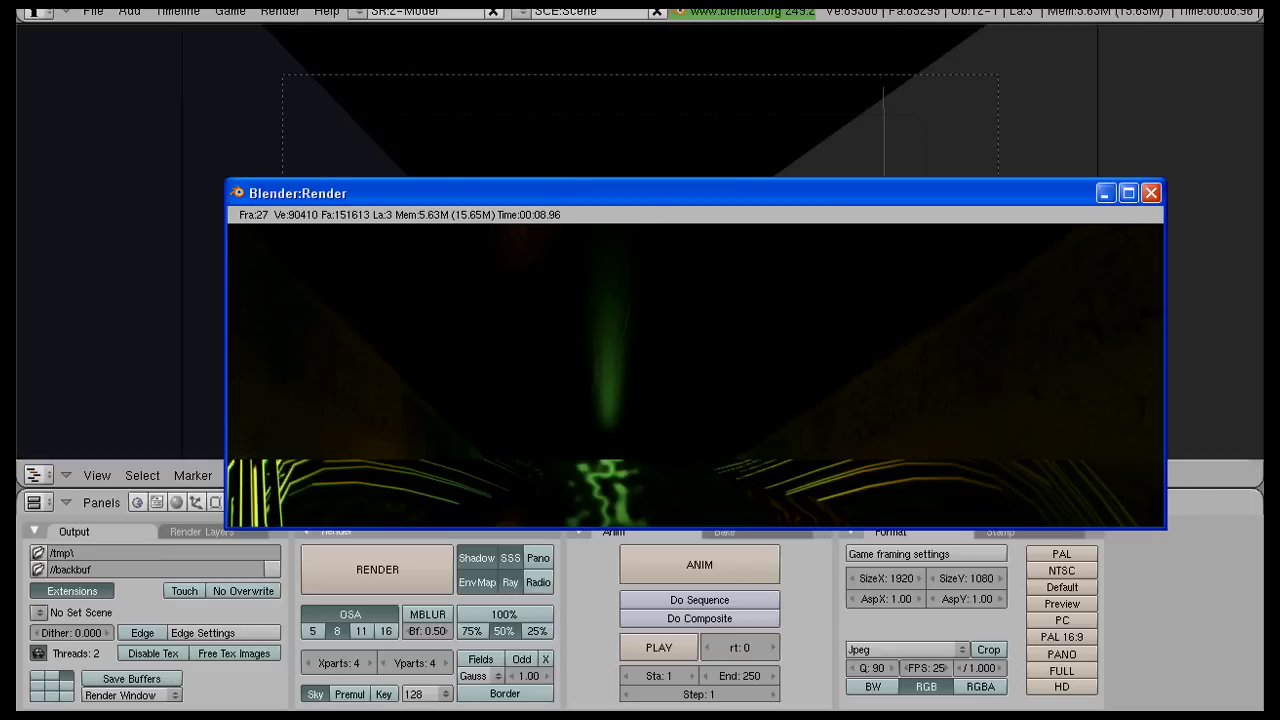
key("Escape")
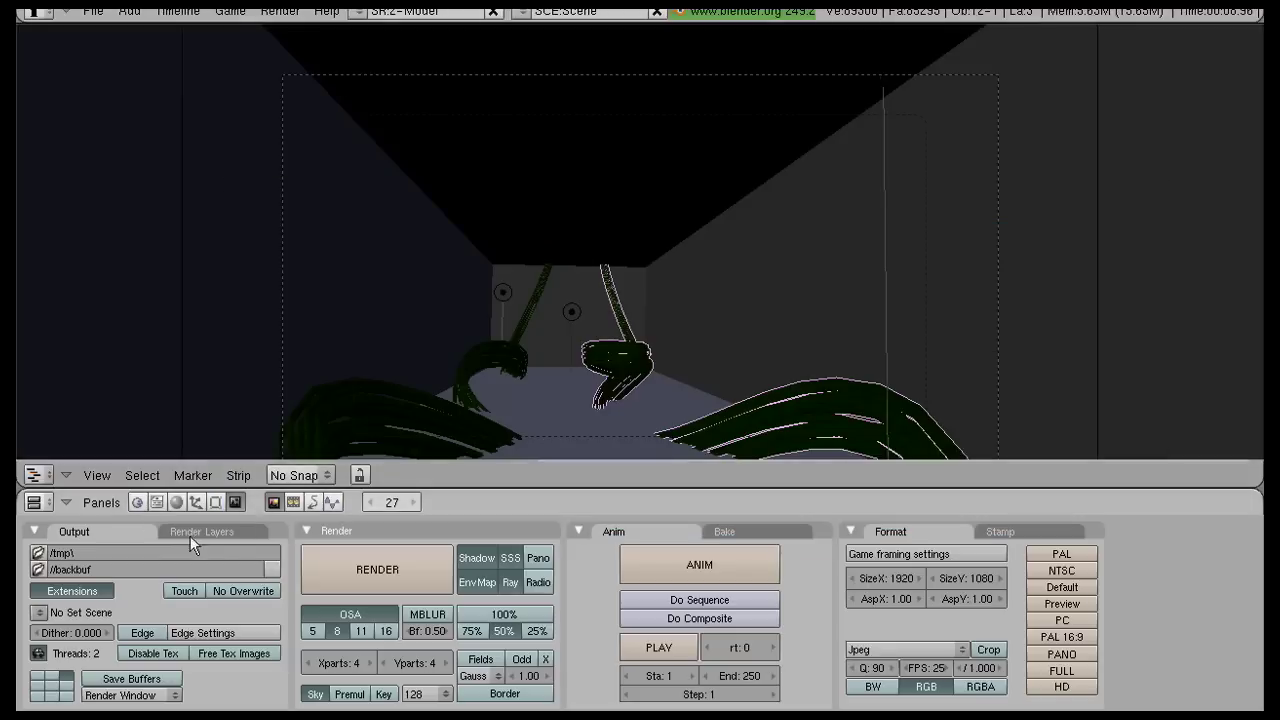
- Lower the Vine material's specularity to 0.587 and re-render frame 27 to check it
key("F7")
key("F5")
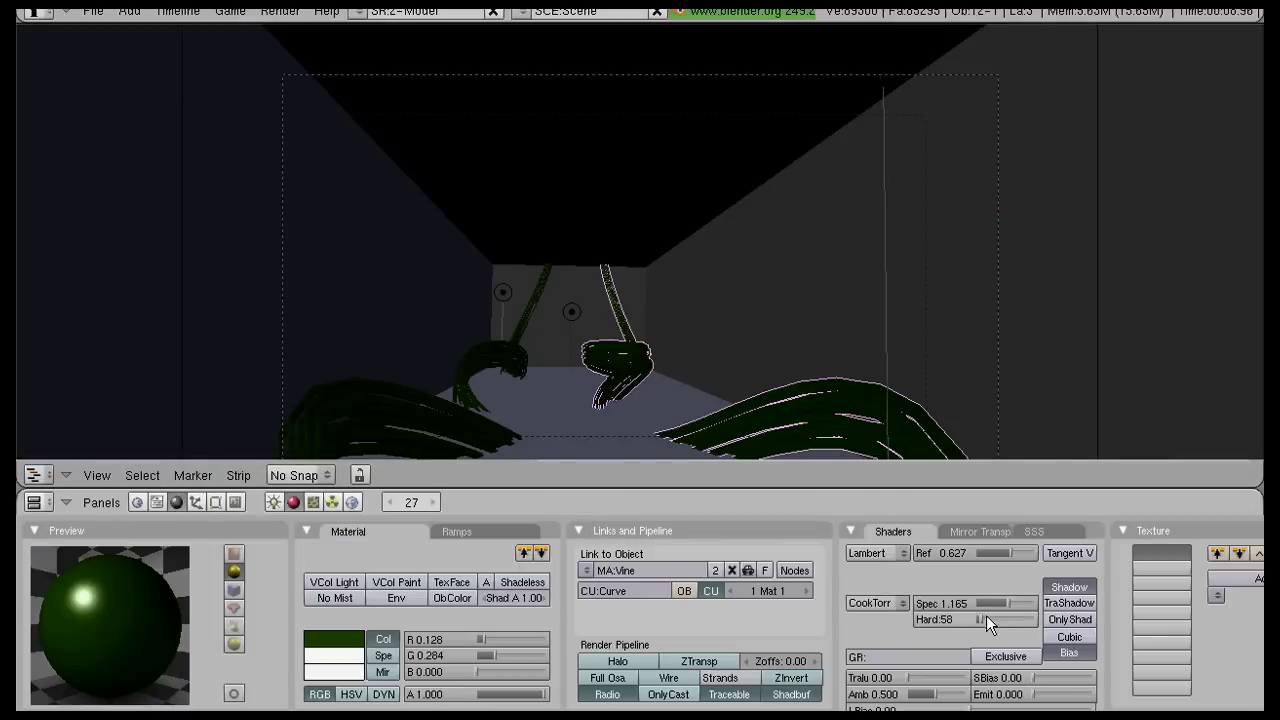
left_click_drag(1006, 600, 1000, 606)
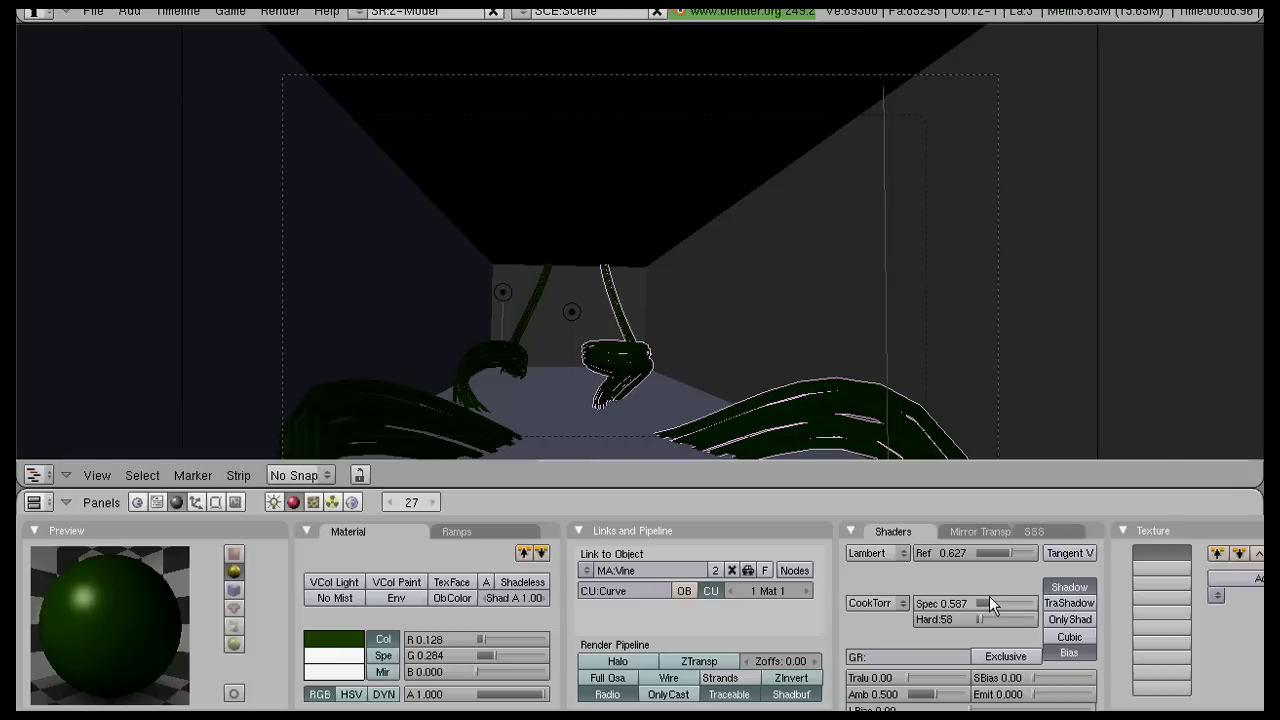
key("F12")
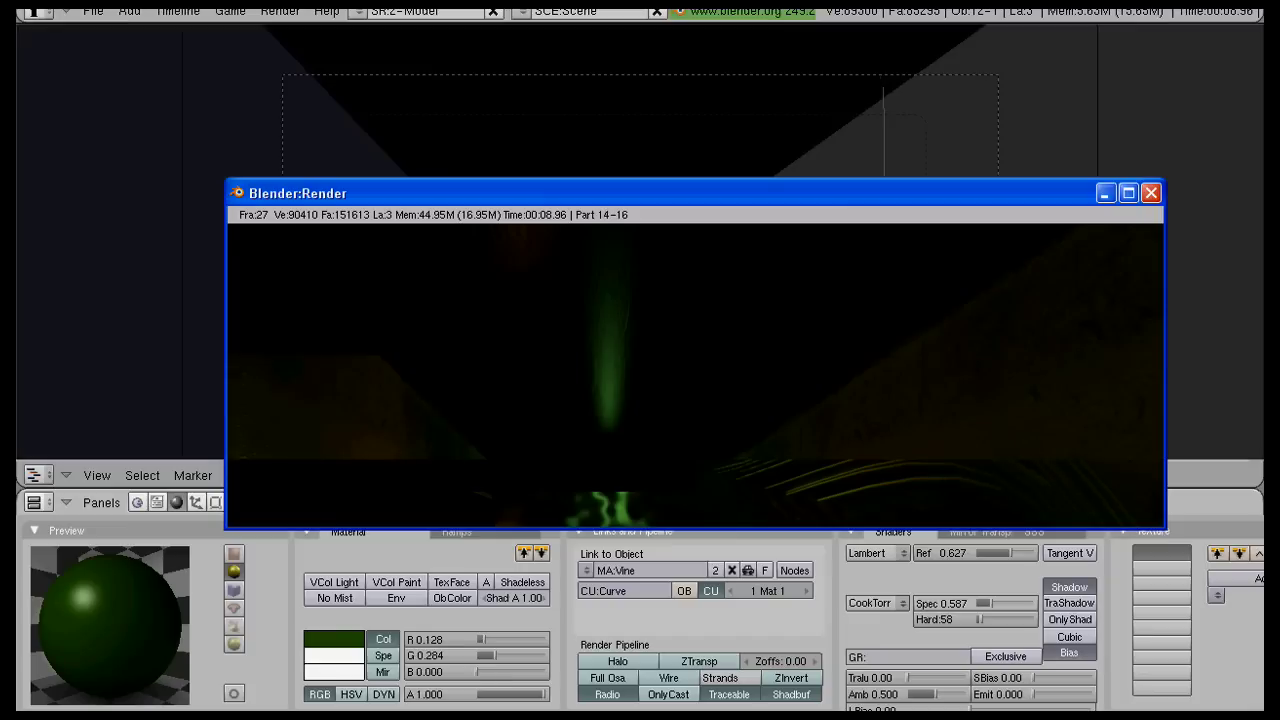
key("Escape")
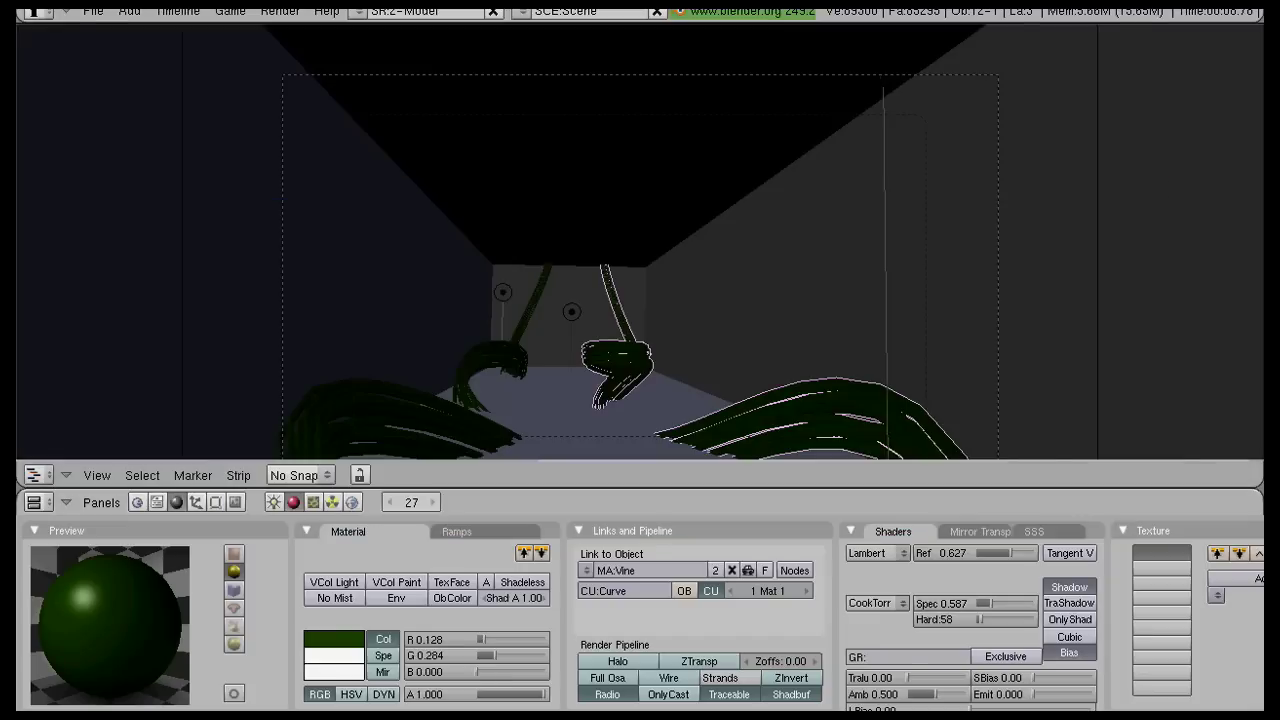
key("F11")
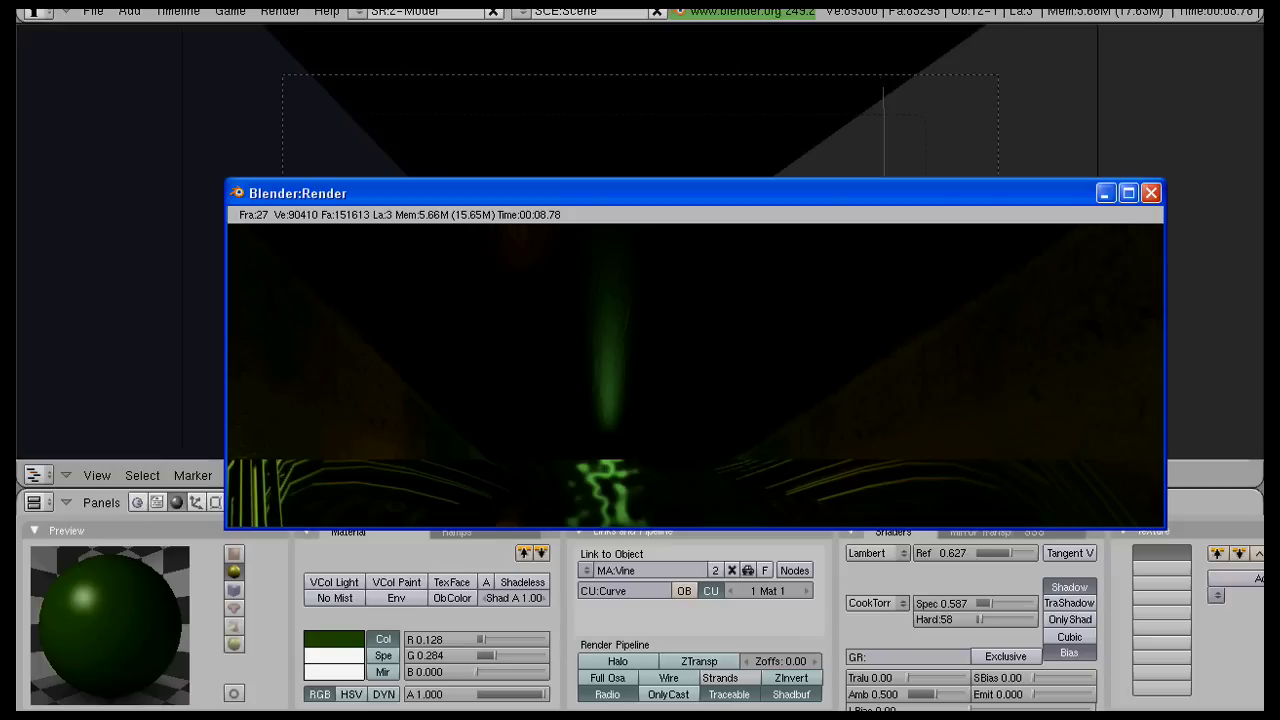
key("Escape")
- View the left vine curve's editing settings, return to frame 1 and clear the selection
right_click(446, 400)
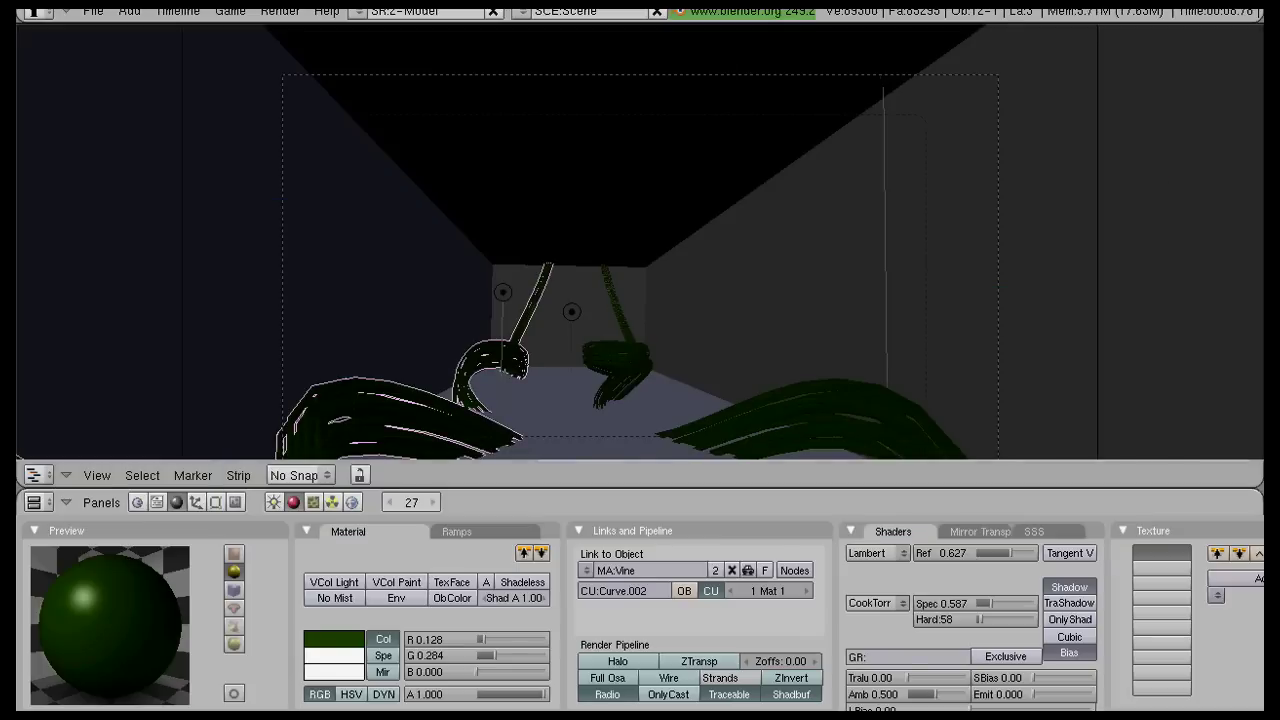
left_click(215, 502)
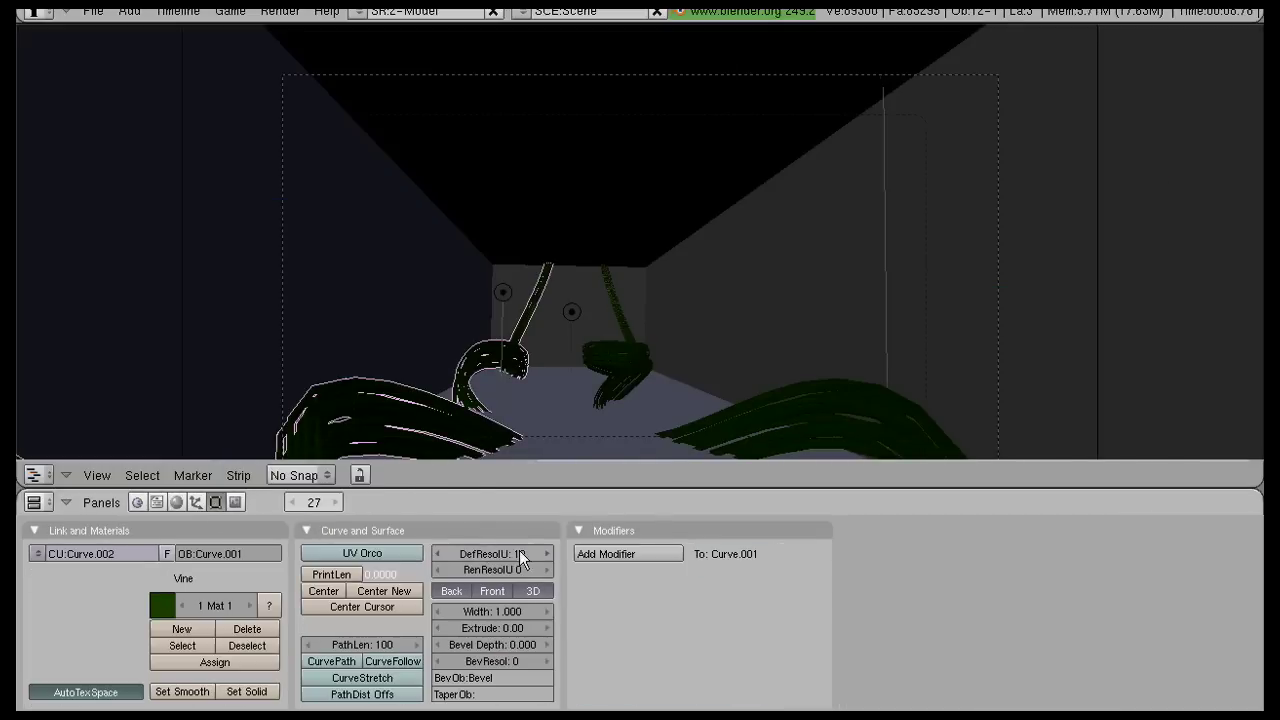
key("g")
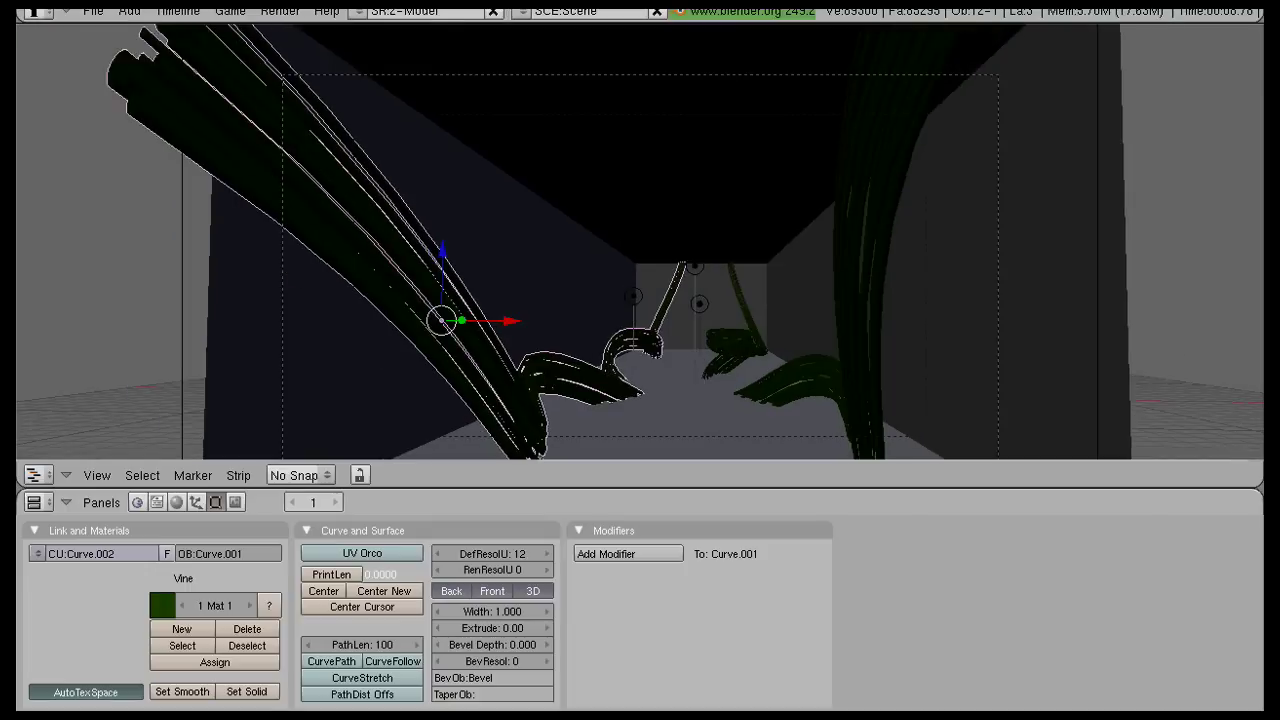
key("a")
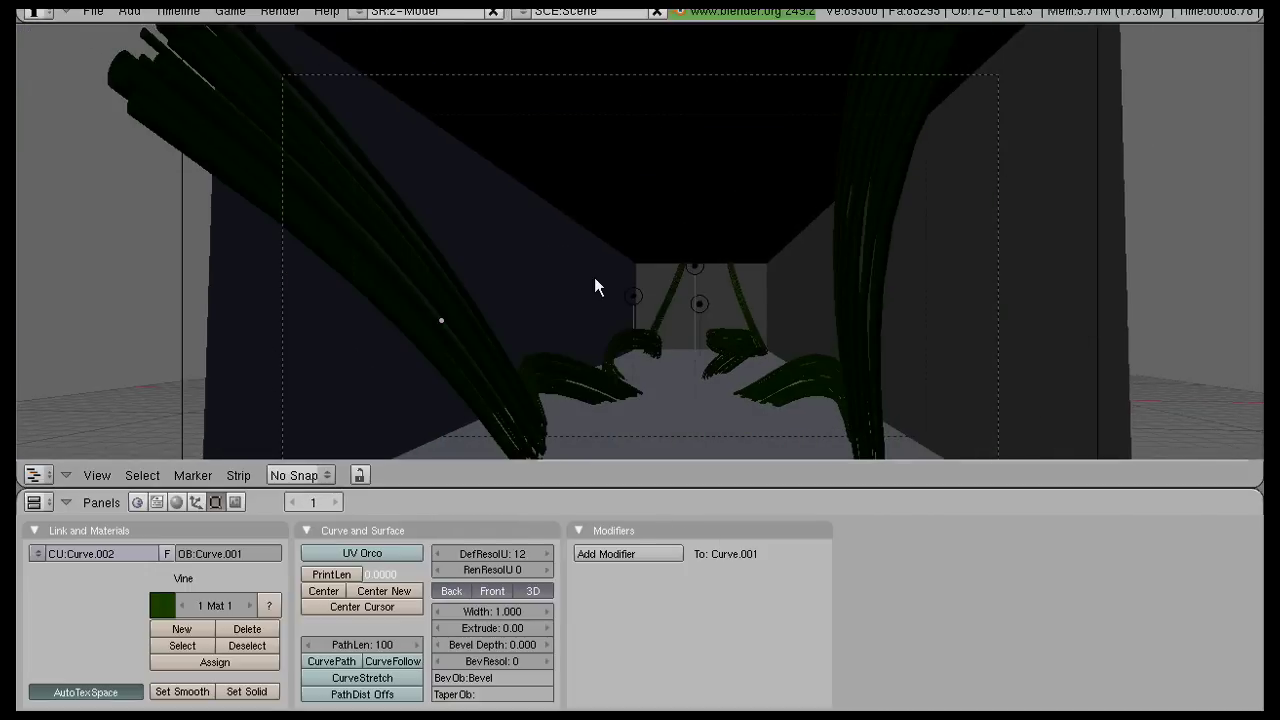
right_click(710, 276)
key("a")
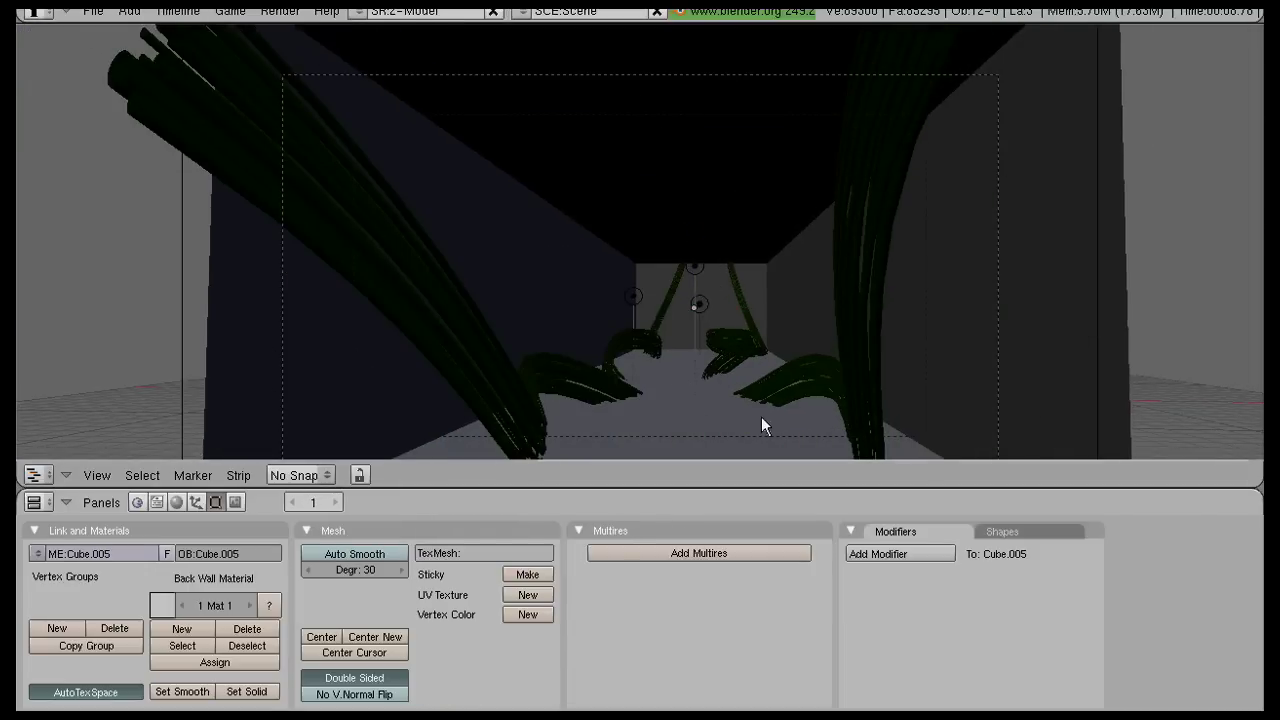
- Place the 3D cursor in empty space outside the tunnel, beside the bevel circles, and centre the front view on it
key("KP_7")
scroll(715, 380, "up", 3)
left_click(726, 318)
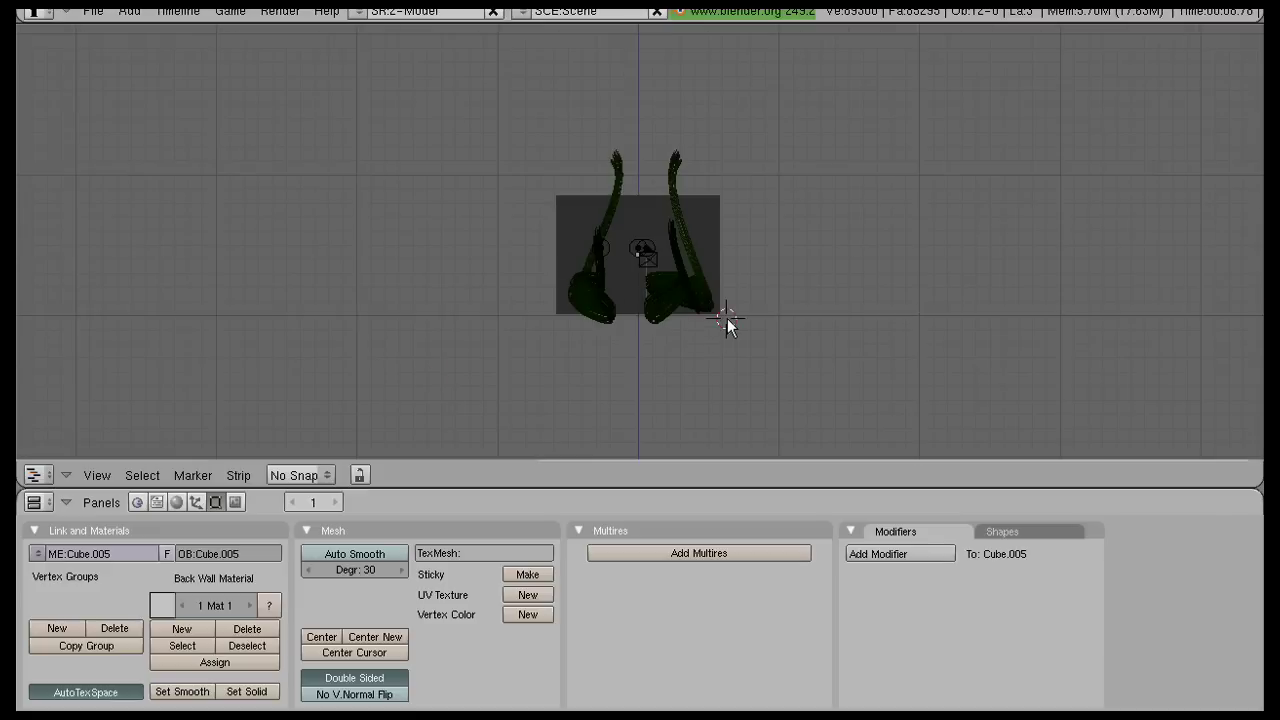
key("KP_7")
middle_click_drag(727, 318, 690, 406, "ctrl")
left_click(671, 440)
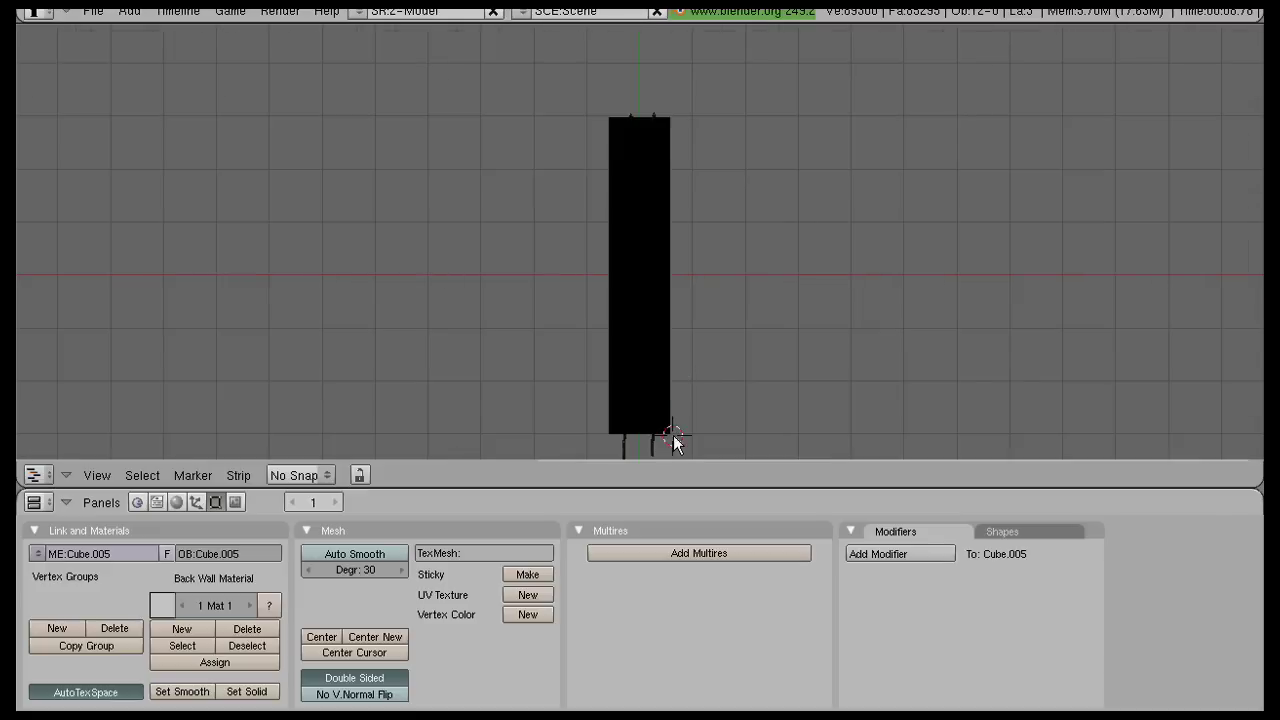
left_click(682, 440)
key("KP_1")
middle_click_drag(690, 420, 595, 310, "ctrl")
key("c")
left_click(596, 384)
key("c")
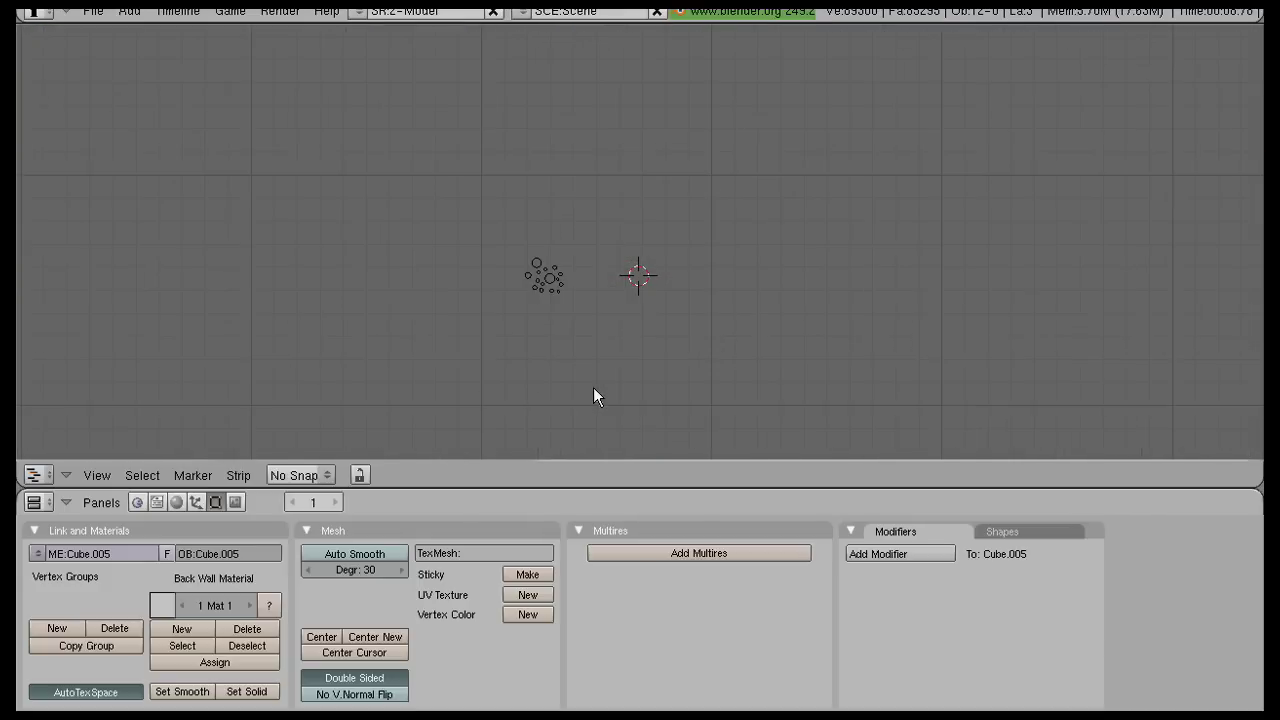
- Add a Bezier curve at the 3D cursor and move it straight down, below the bevel circles
middle_click_drag(593, 387, 593, 305, "ctrl")
scroll(593, 305, "up", 1)
key("space")
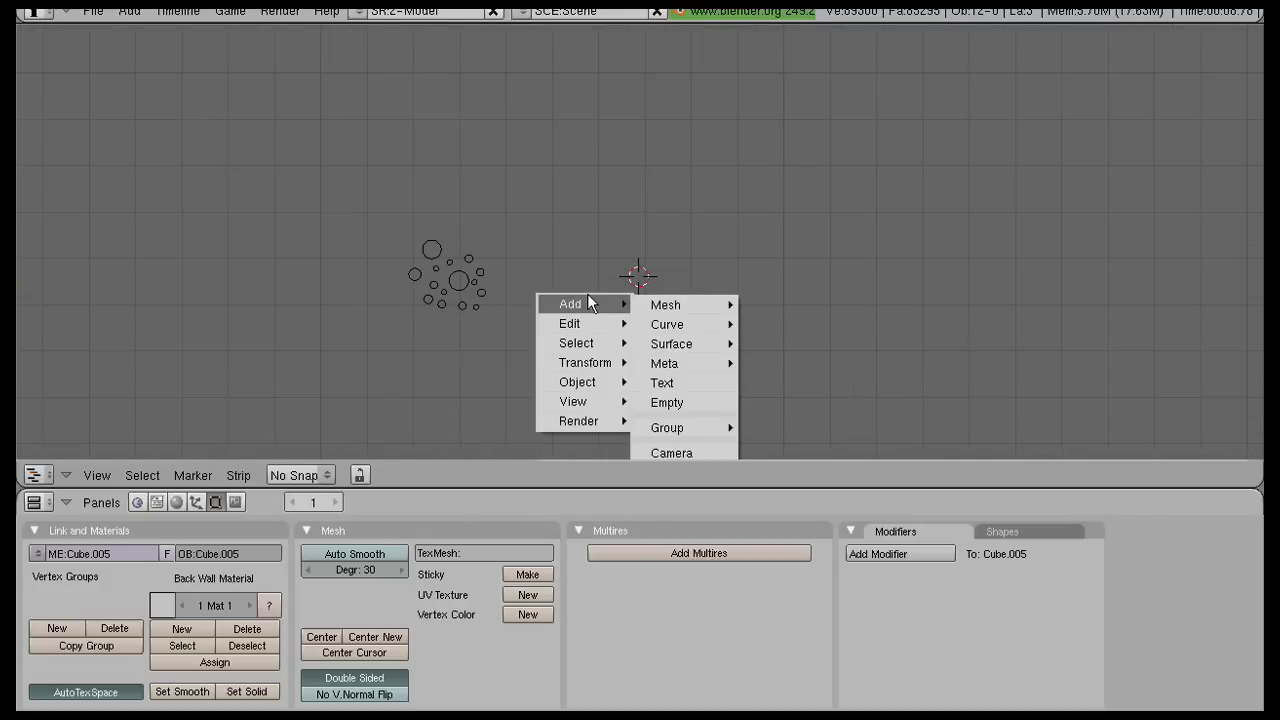
mouse_move(700, 350)
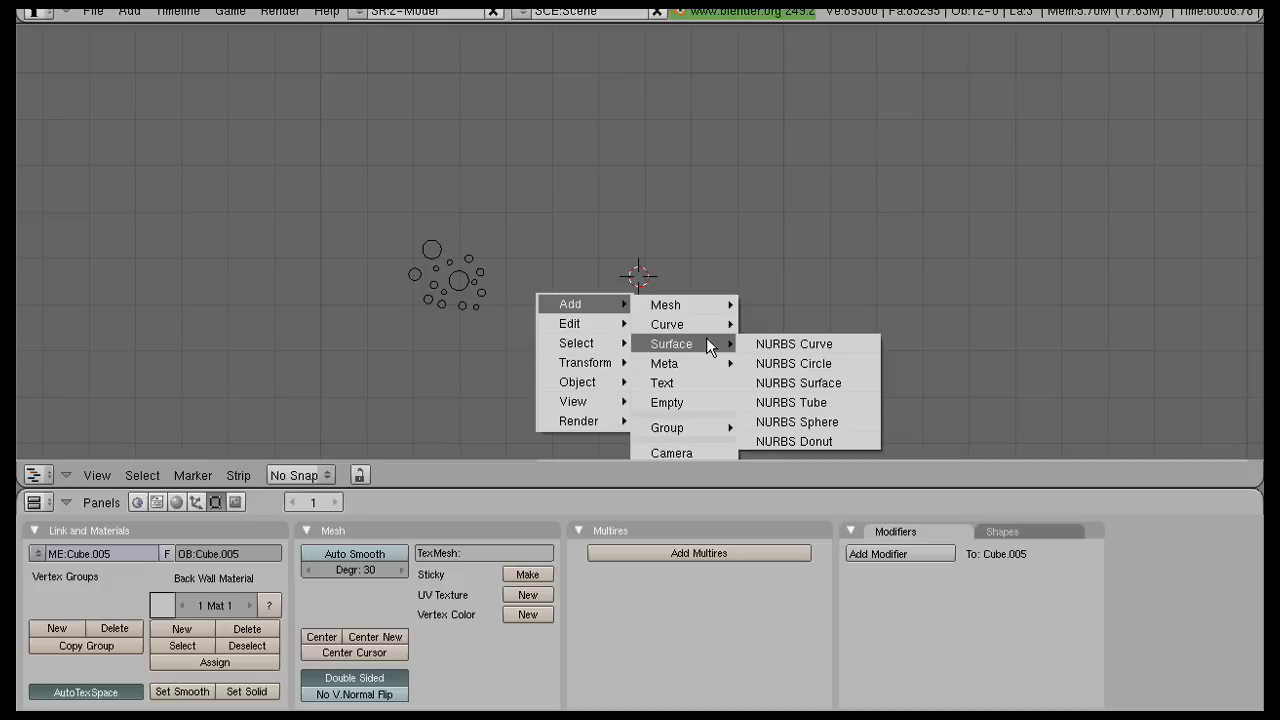
mouse_move(716, 325)
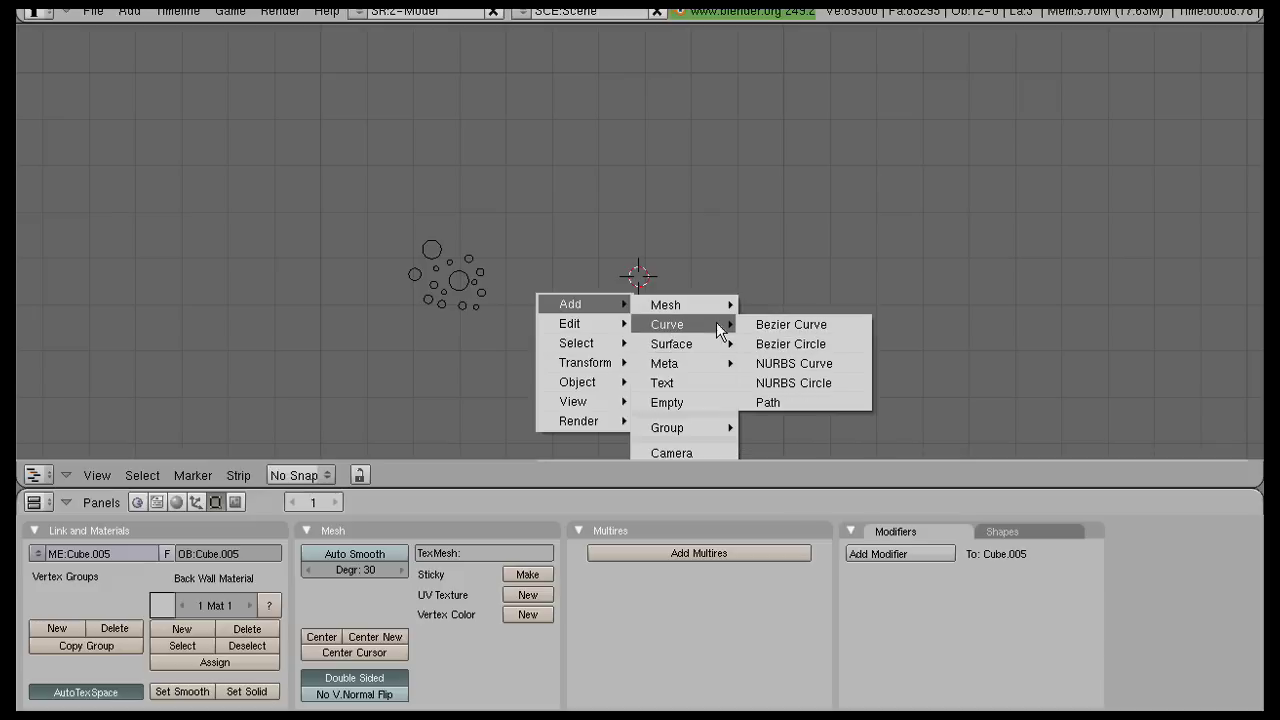
left_click(837, 328)
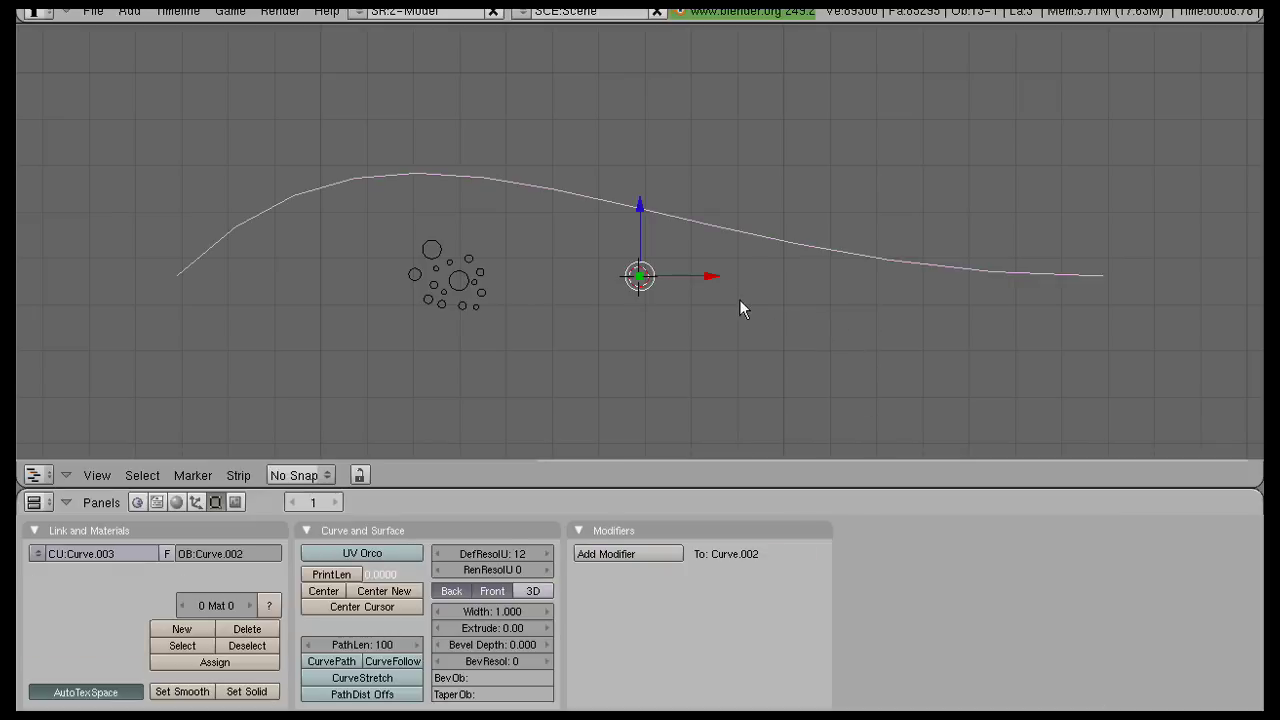
scroll(740, 302, "down", 3)
key("g")
left_click(653, 433)
- Try converting the new curve's points to vector handles in edit mode, and undo the conversion
key("Tab")
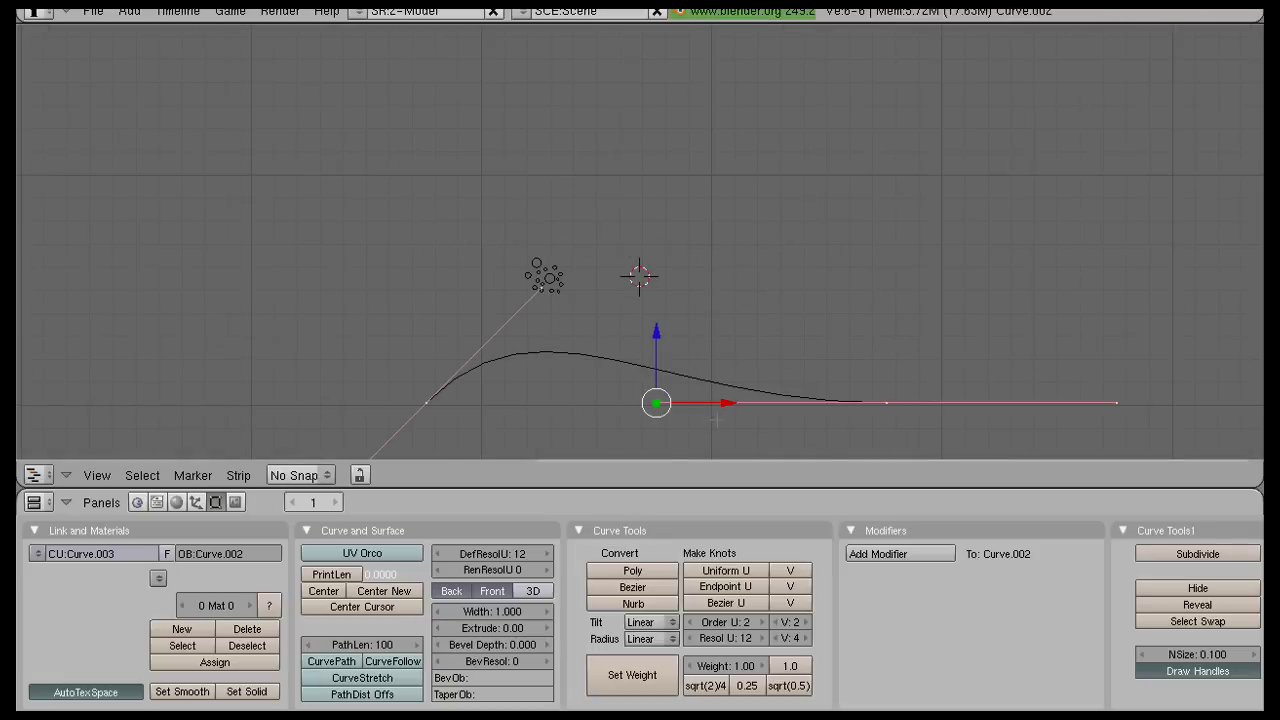
key("v")
scroll(717, 420, "down", 3)
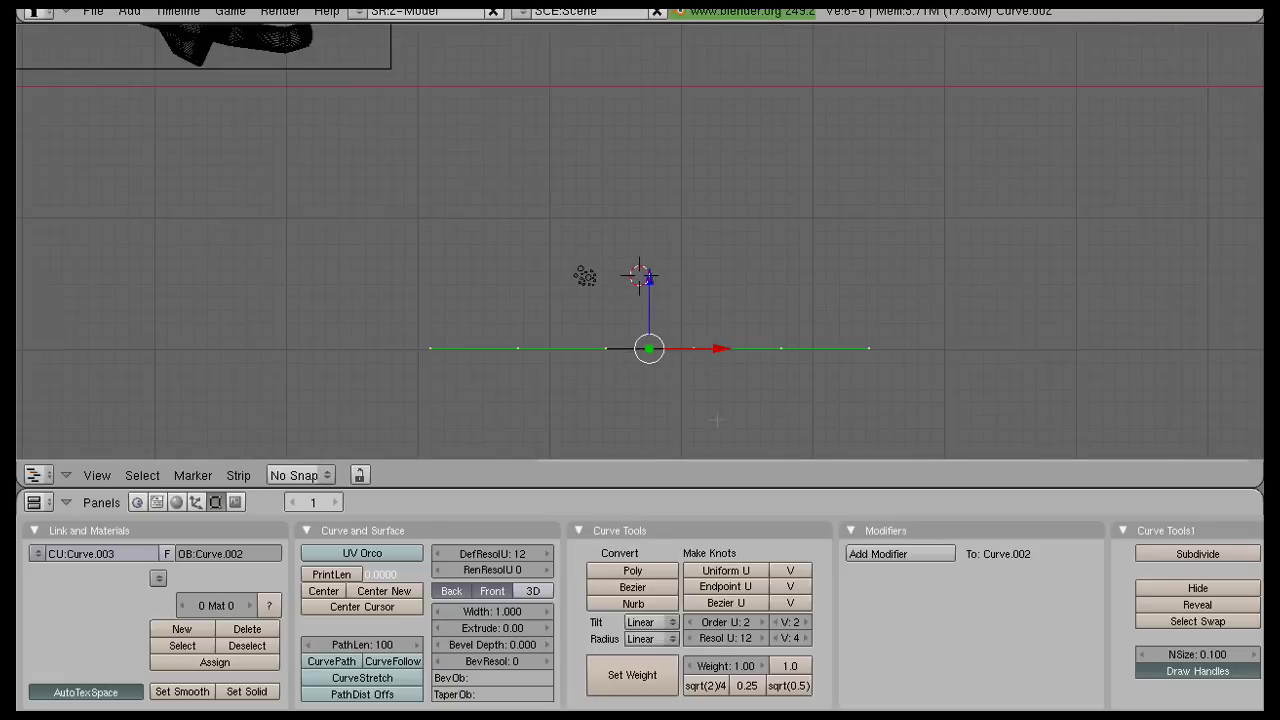
right_click(520, 340)
key("ctrl+z")
key("ctrl+z")
key("a")
key("a")
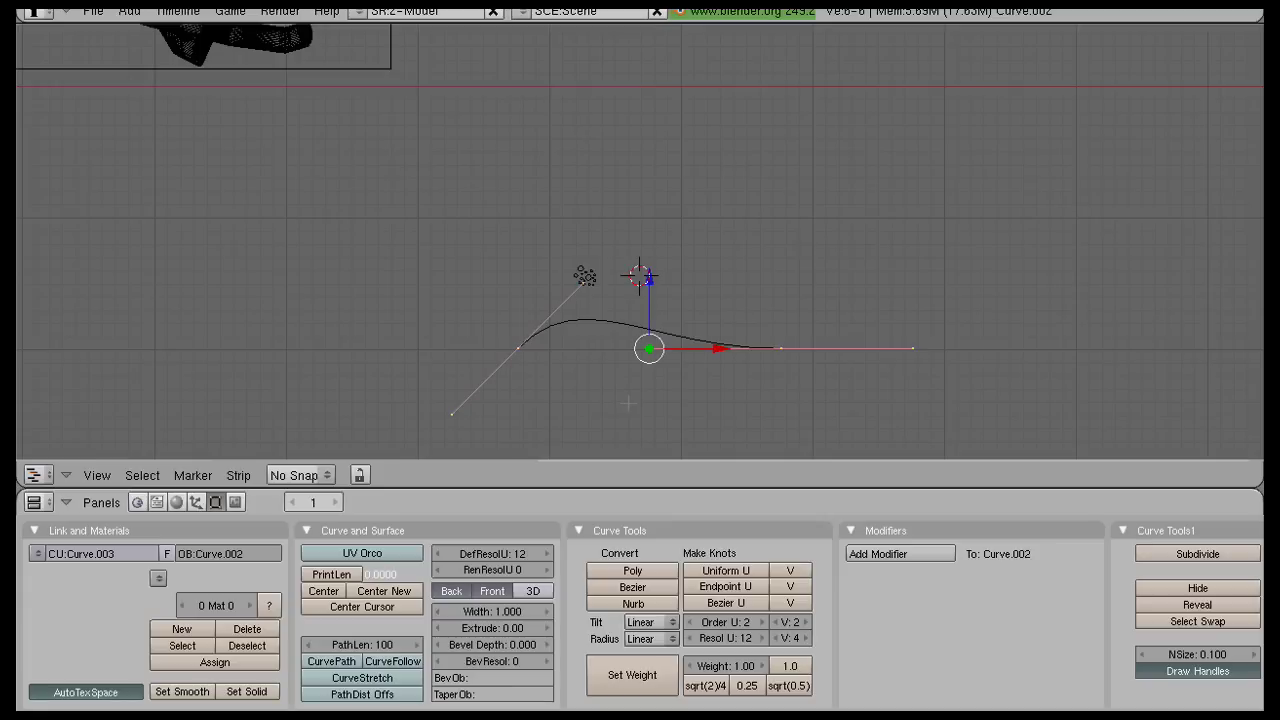
- Straighten the new curve with vector handles and select its left end point
right_click(522, 349)
key("g")
right_click(633, 356)
key("a")
key("a")
key("ctrl+z")
scroll(640, 275, "up", 1)
key("ctrl+z")
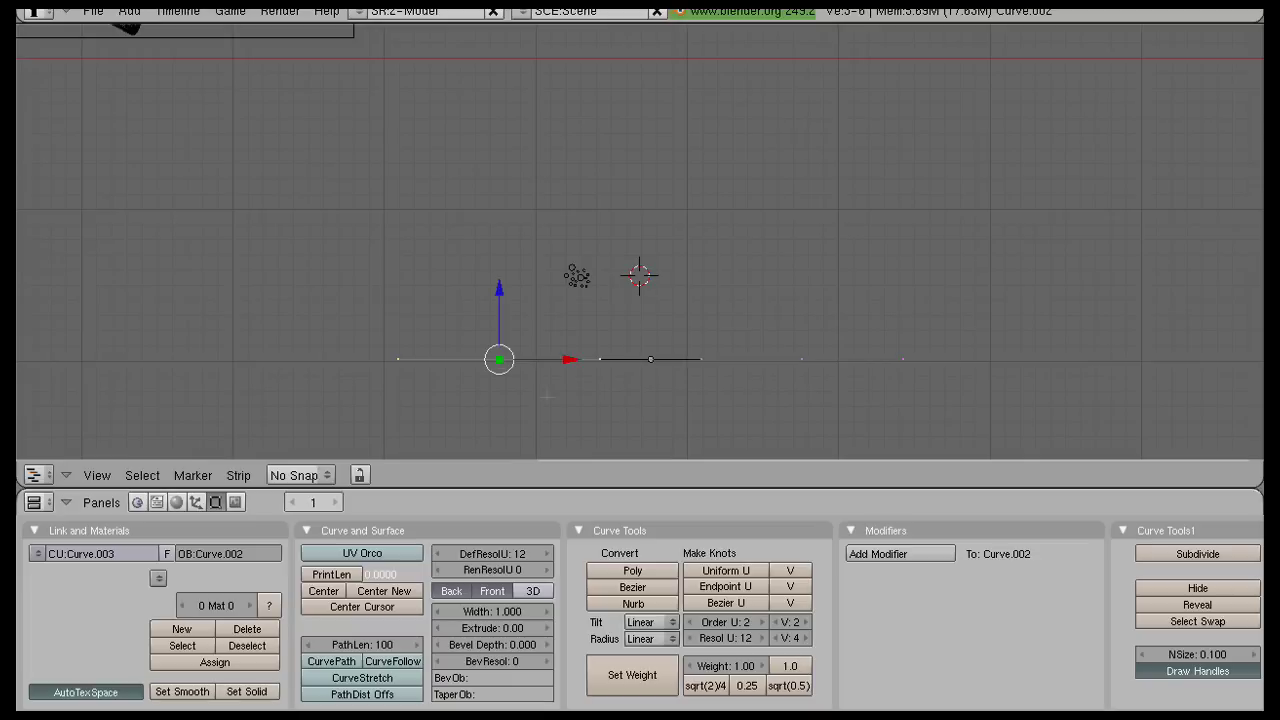
- Extrude the left end point straight up along Z, about as far as the curve is long, and leave edit mode
scroll(640, 275, "down", 2)
key("ctrl+z")
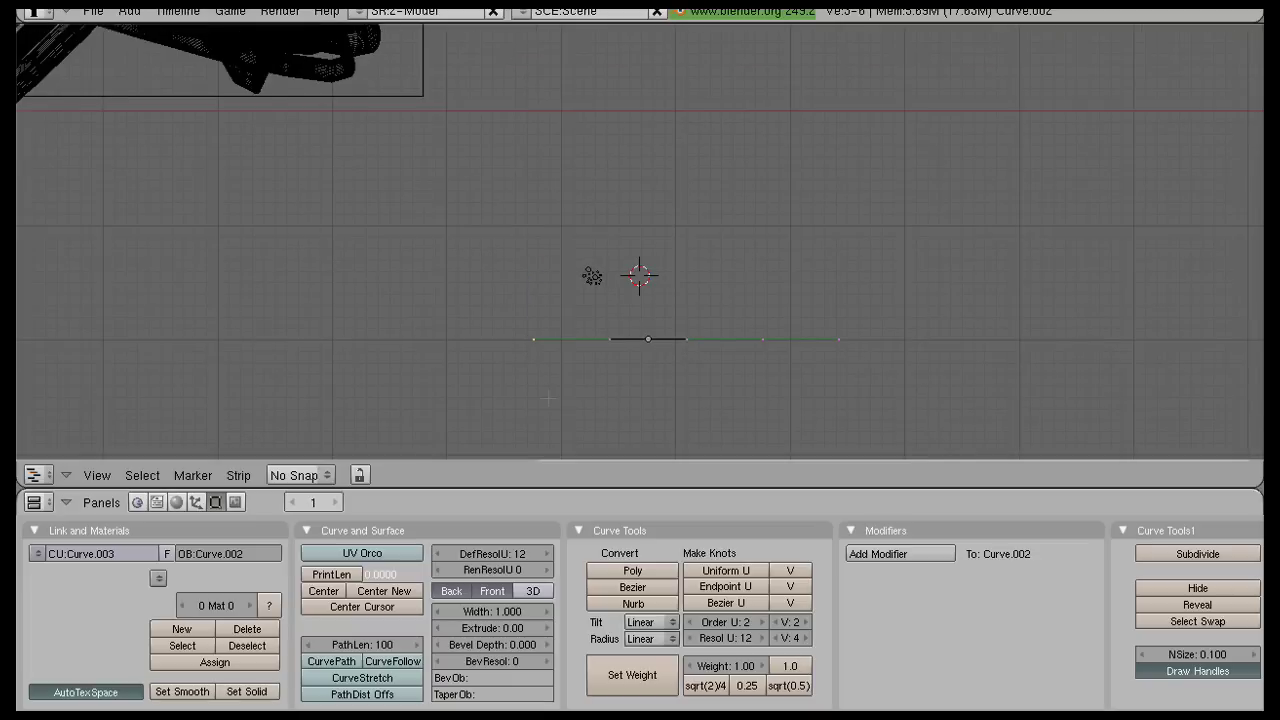
key("z")
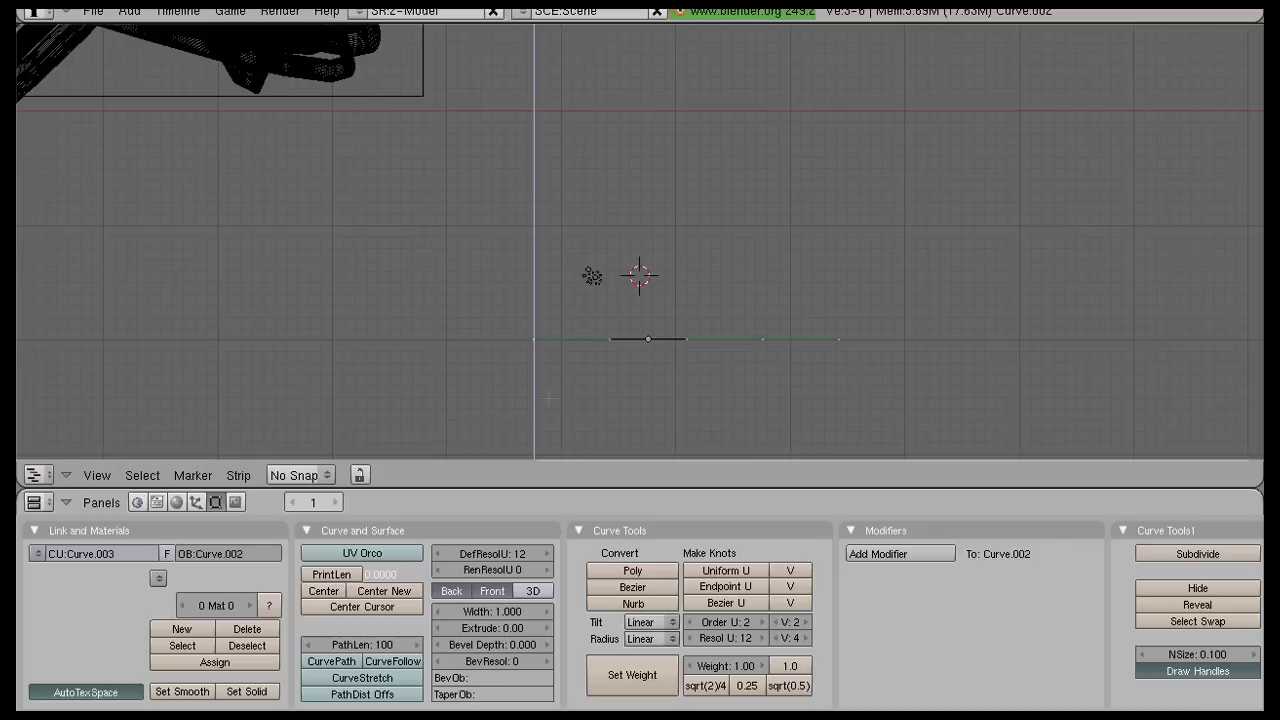
left_click(548, 398)
key("Tab")
scroll(567, 399, "down", 1)
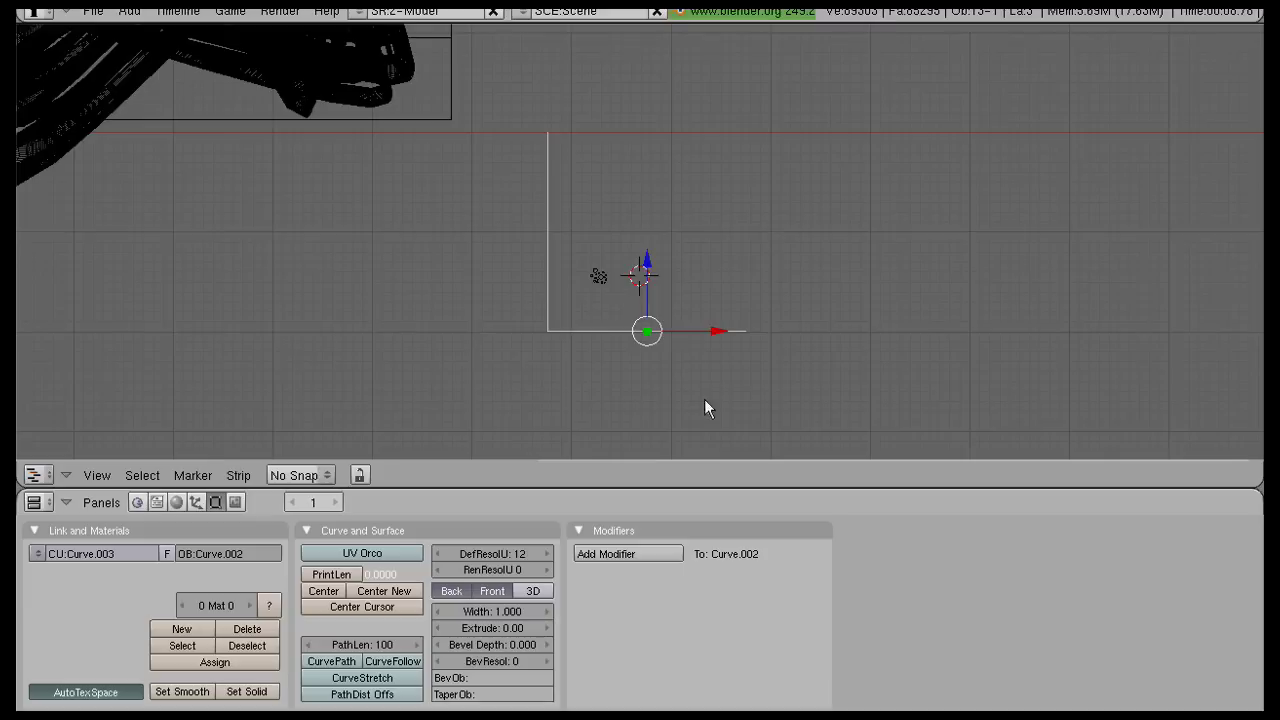
- Move the L-shaped curve down and to the left of the bevel circles, without rotating it
key("r")
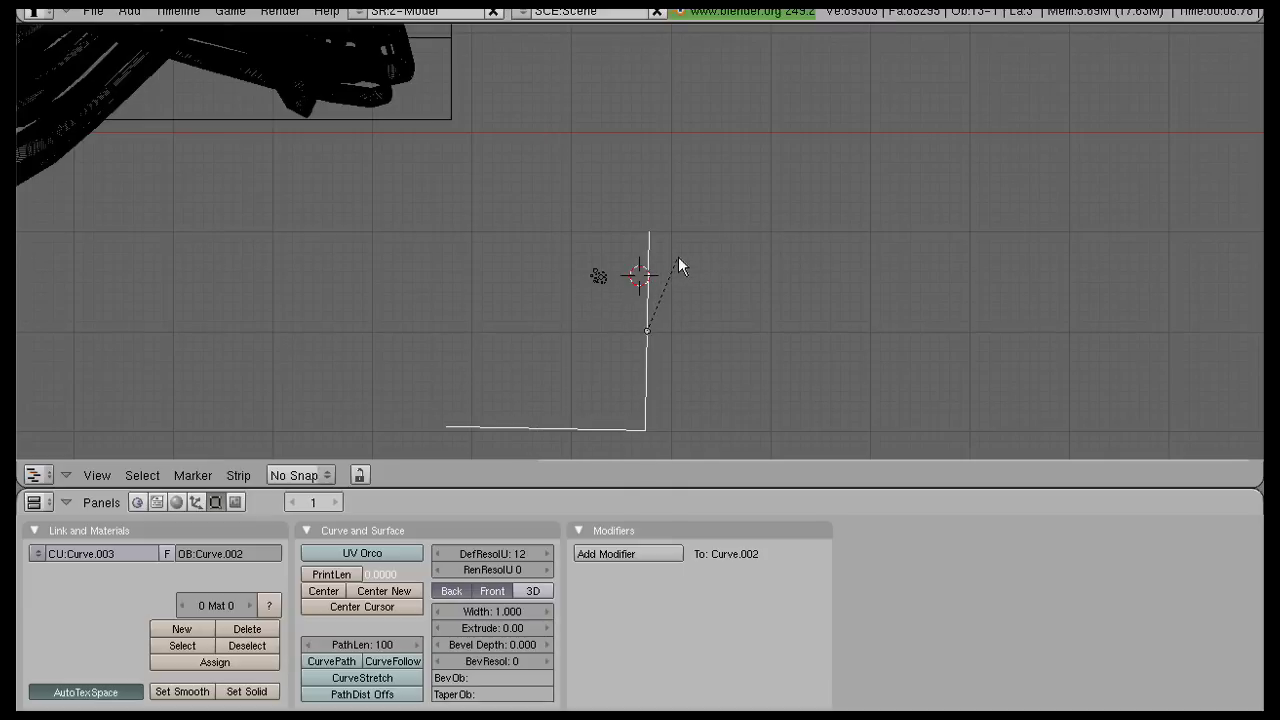
right_click(693, 295)
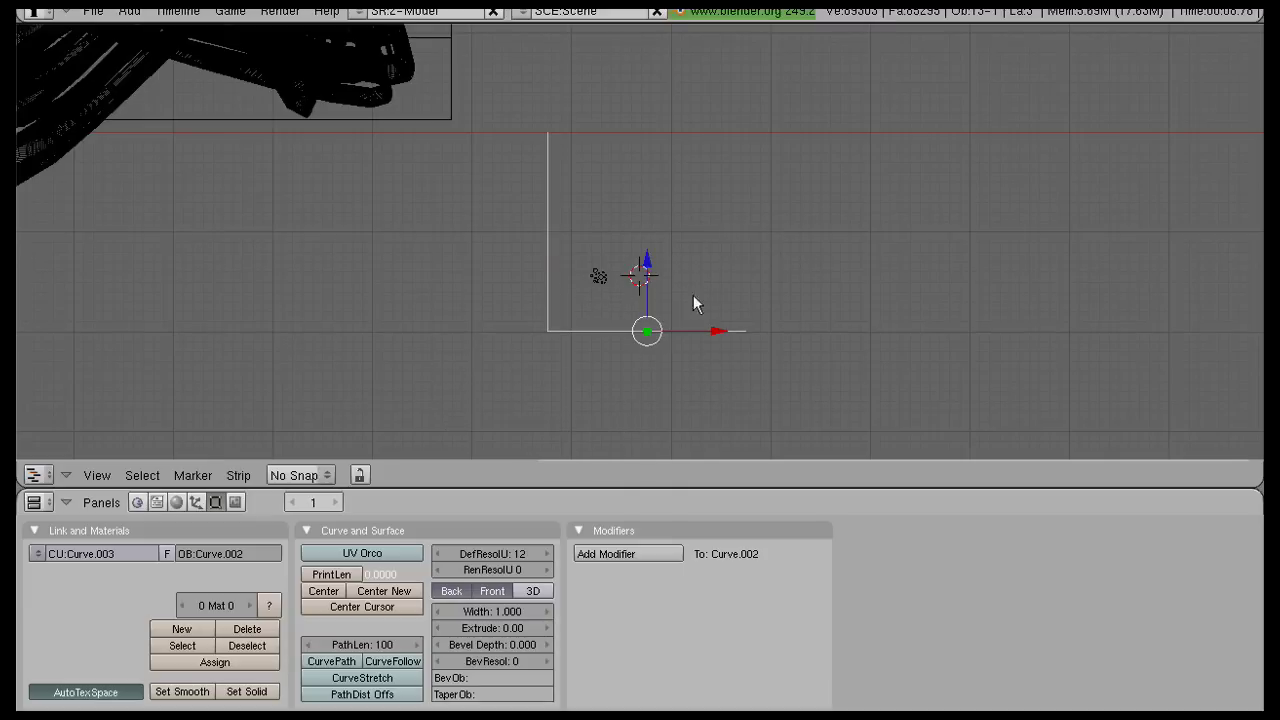
key("g")
left_click(433, 365)
- Hook the corner point of the L-shaped curve to a new empty
key("Tab")
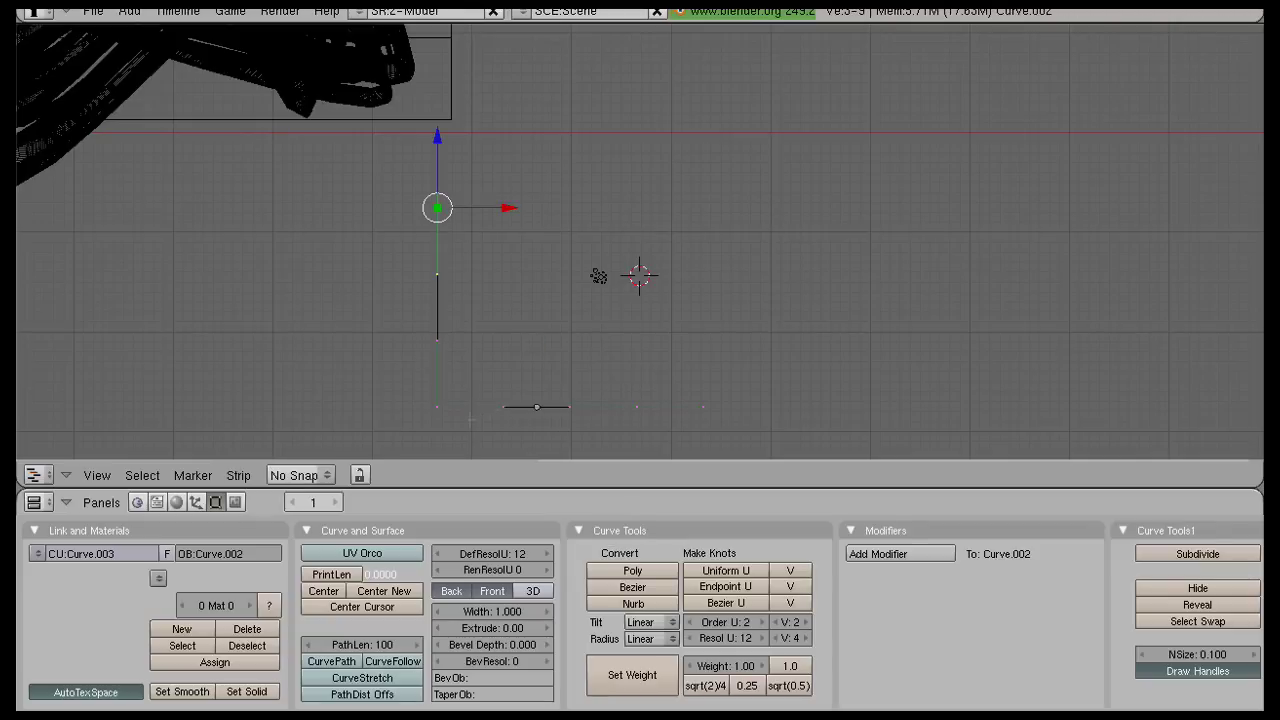
right_click(441, 409)
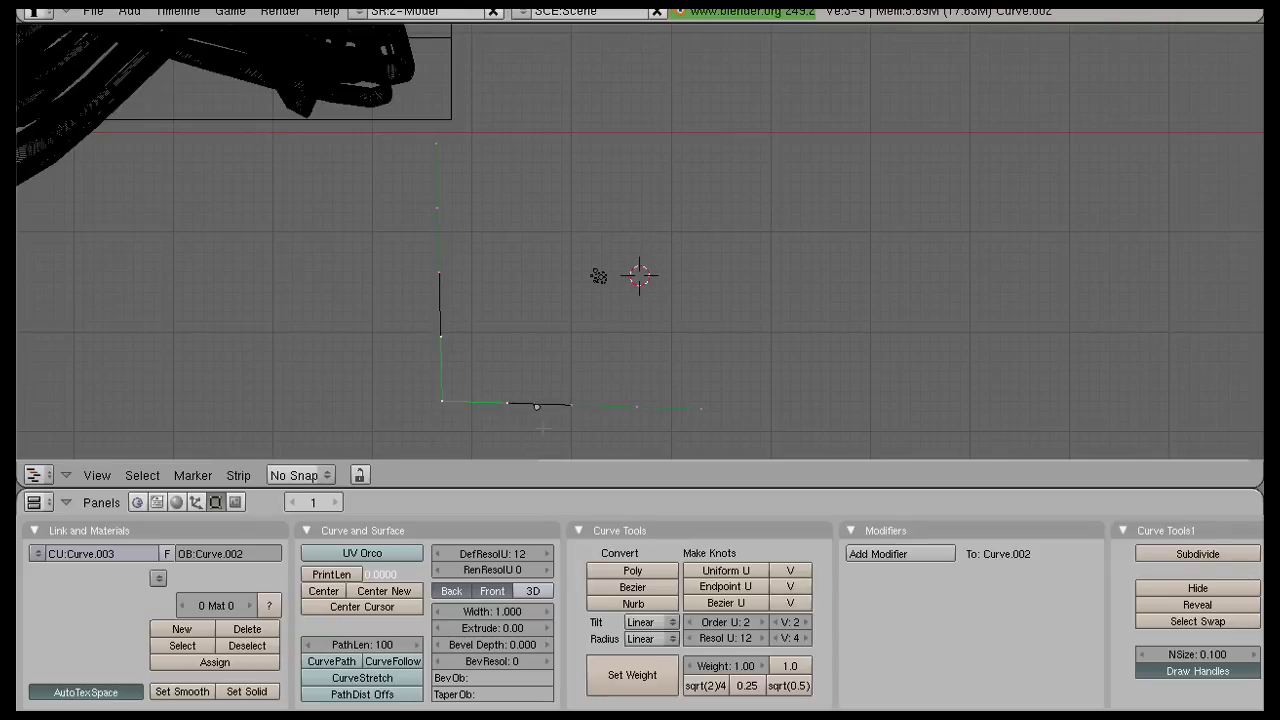
key("ctrl+h")
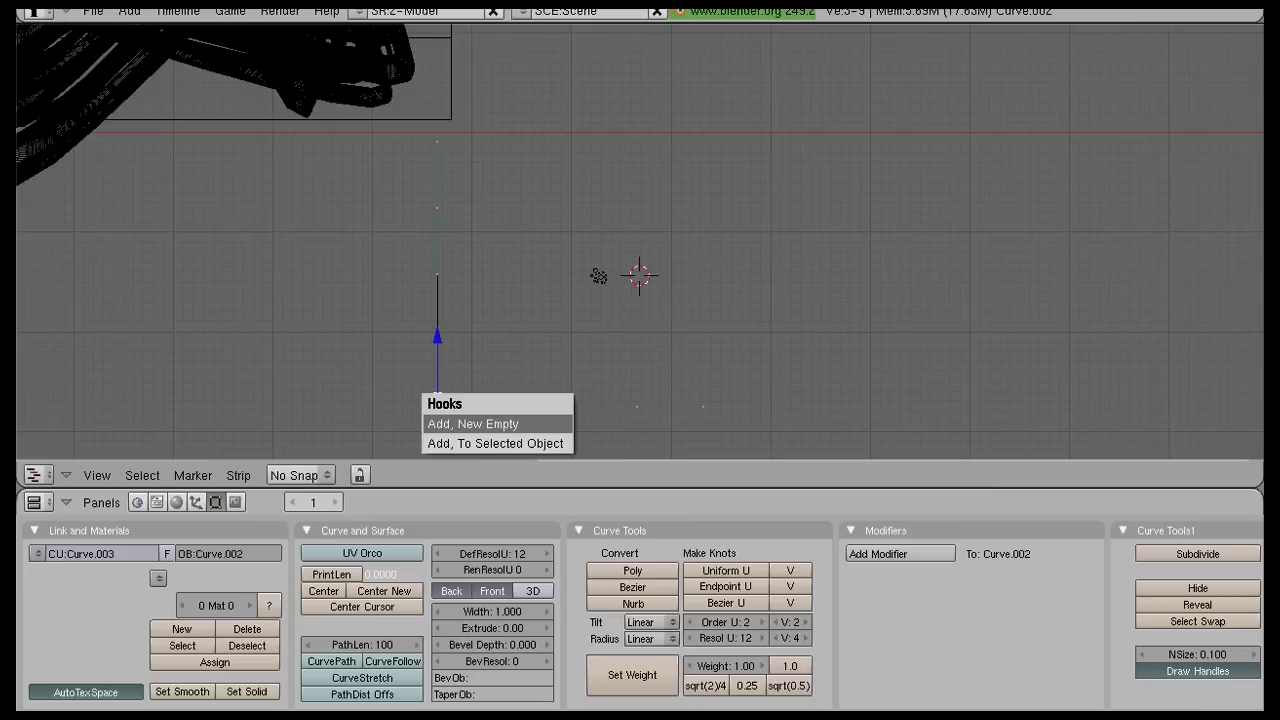
left_click(541, 423)
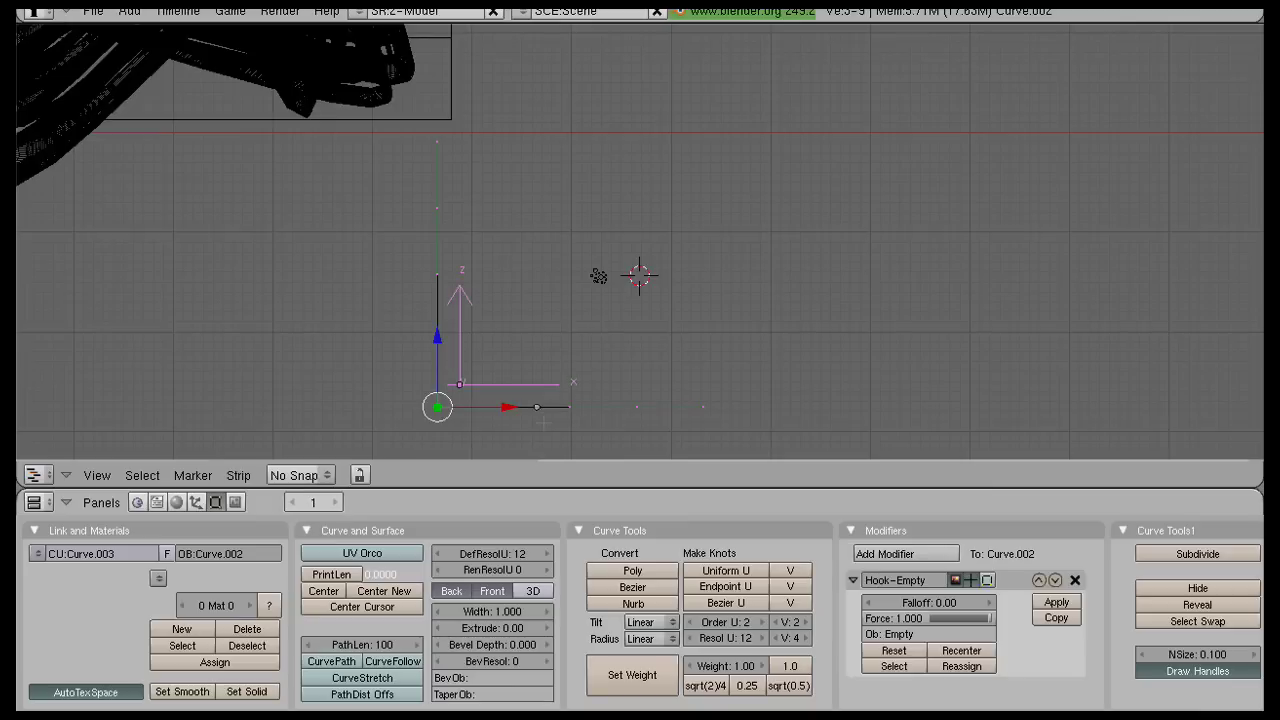
- Test the hook by trial-moving the empty and the L-shaped curve, cancelling both moves
key("Tab")
right_click(505, 395)
key("g")
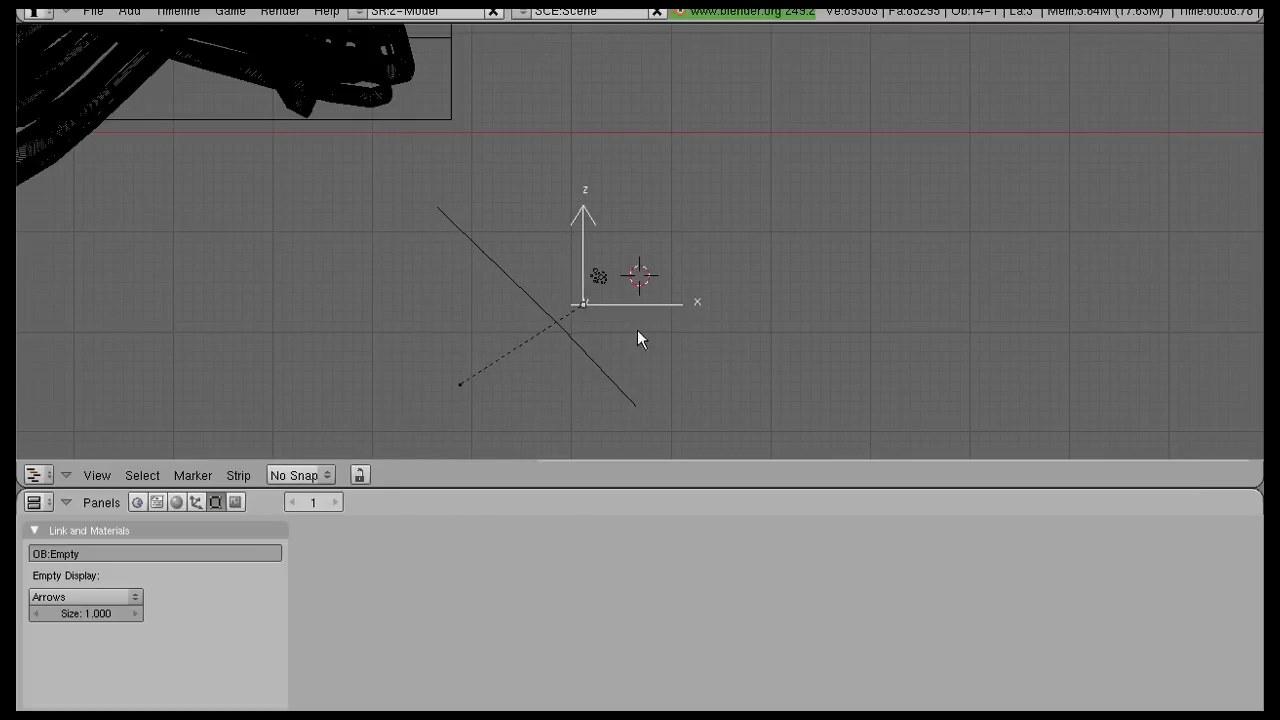
right_click(590, 369)
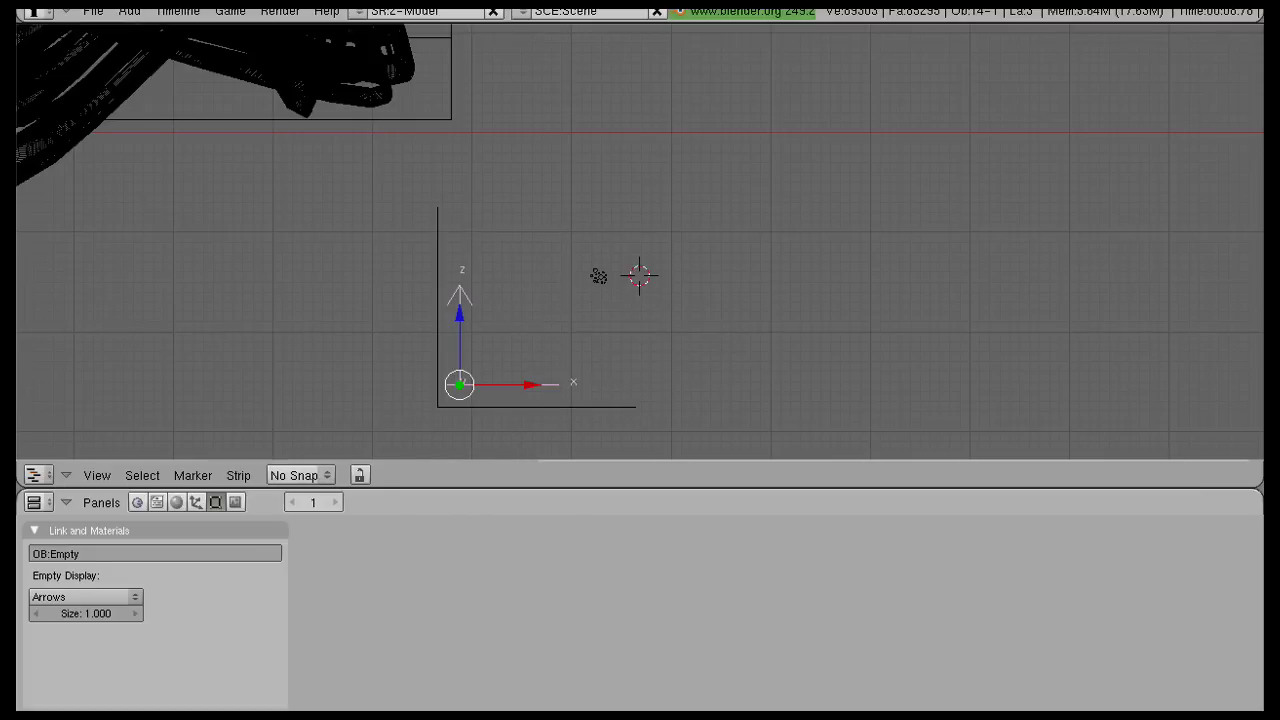
right_click(530, 382)
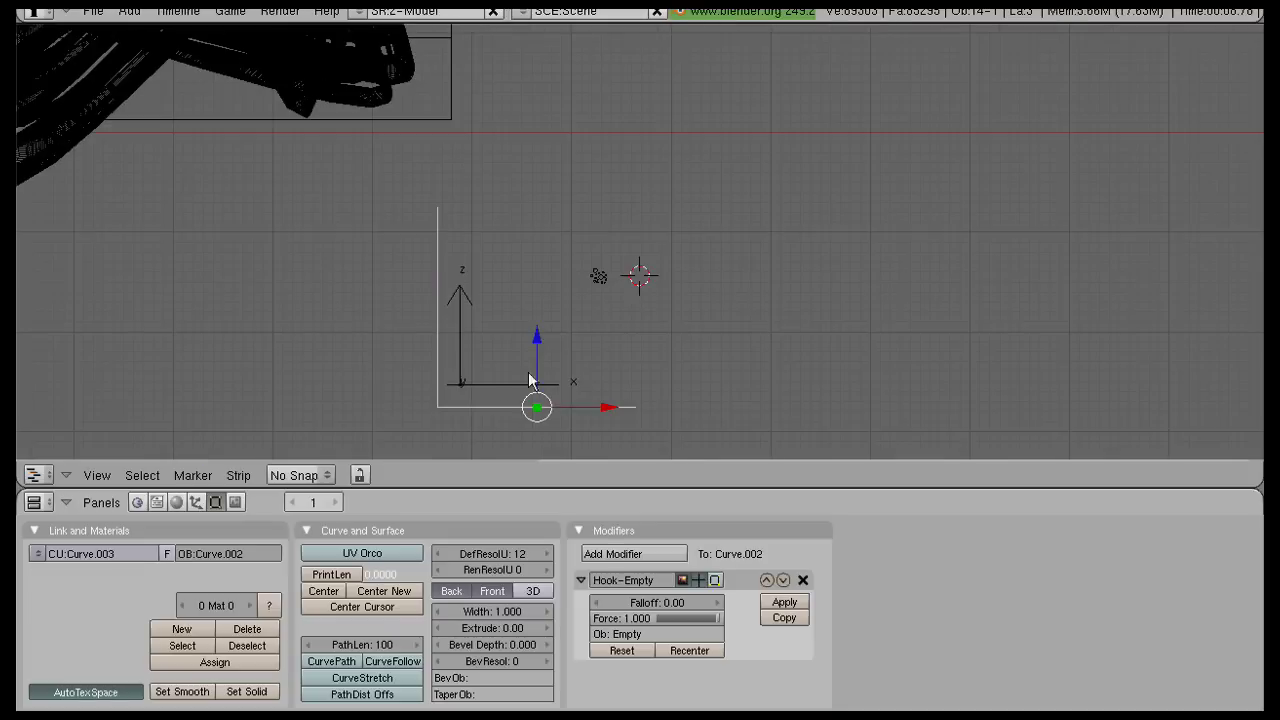
key("g")
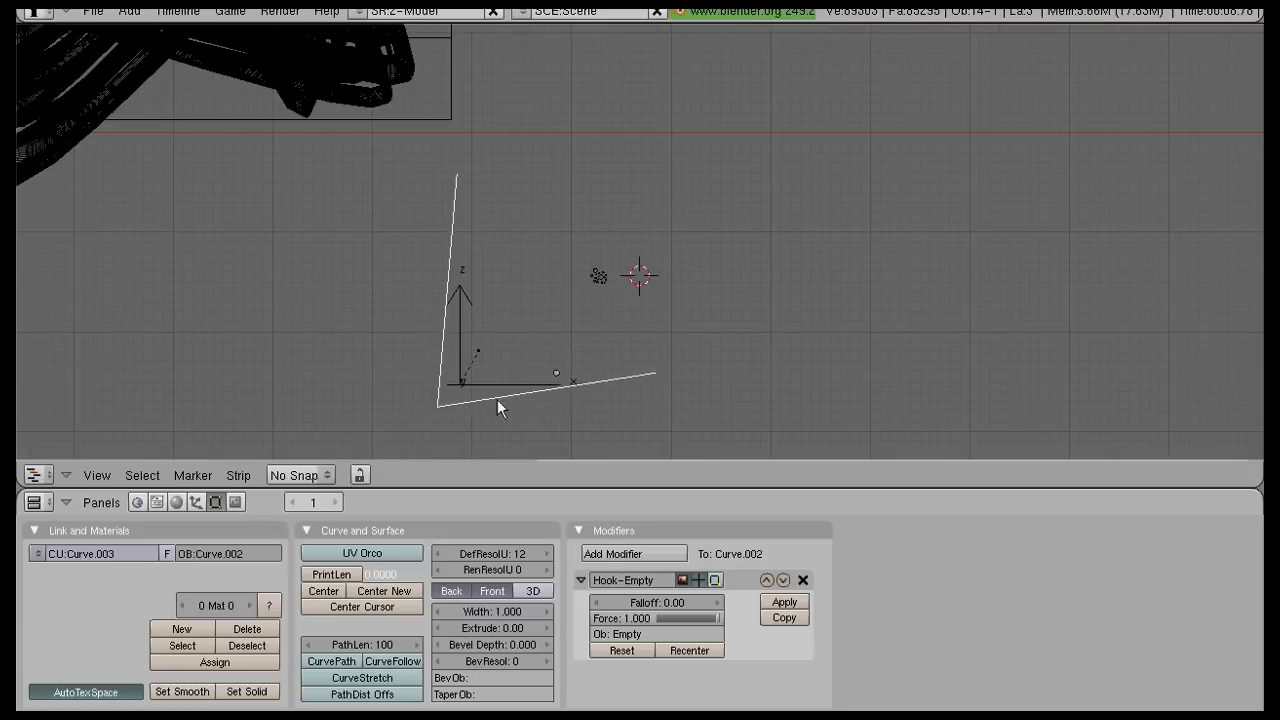
right_click(479, 445)
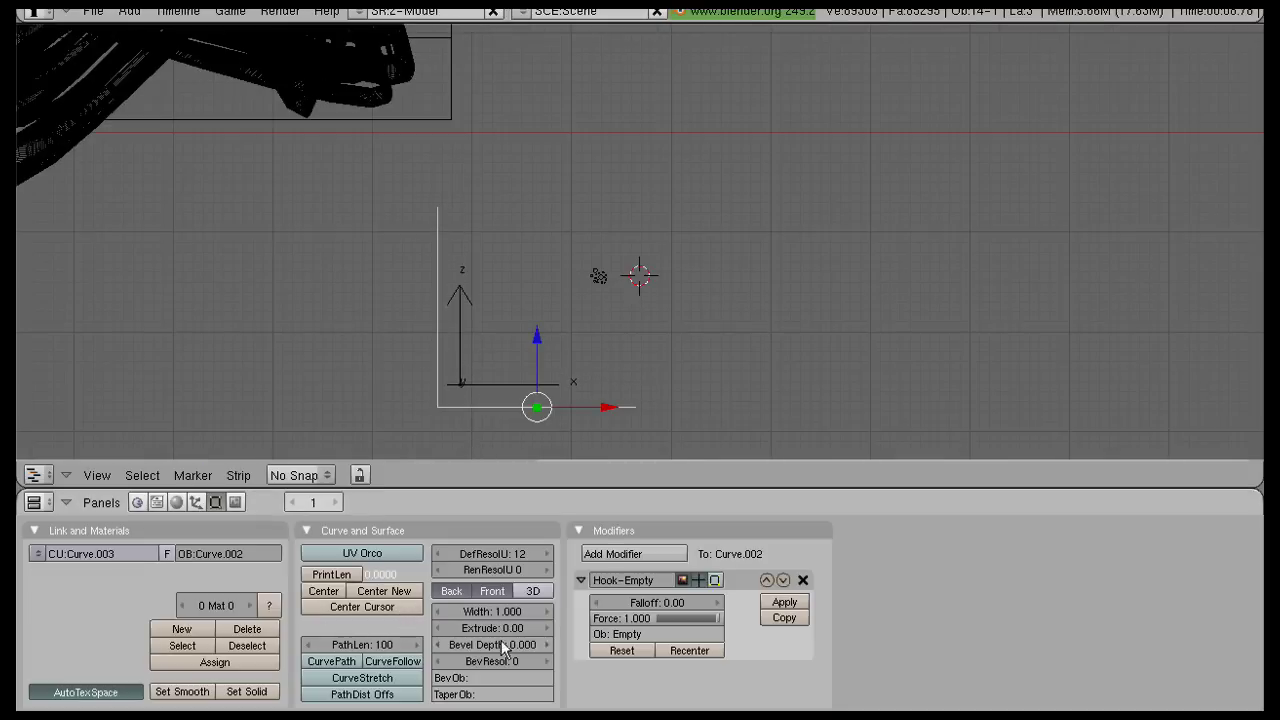
- Rename the L-shaped curve object as Taper
left_click(255, 555)
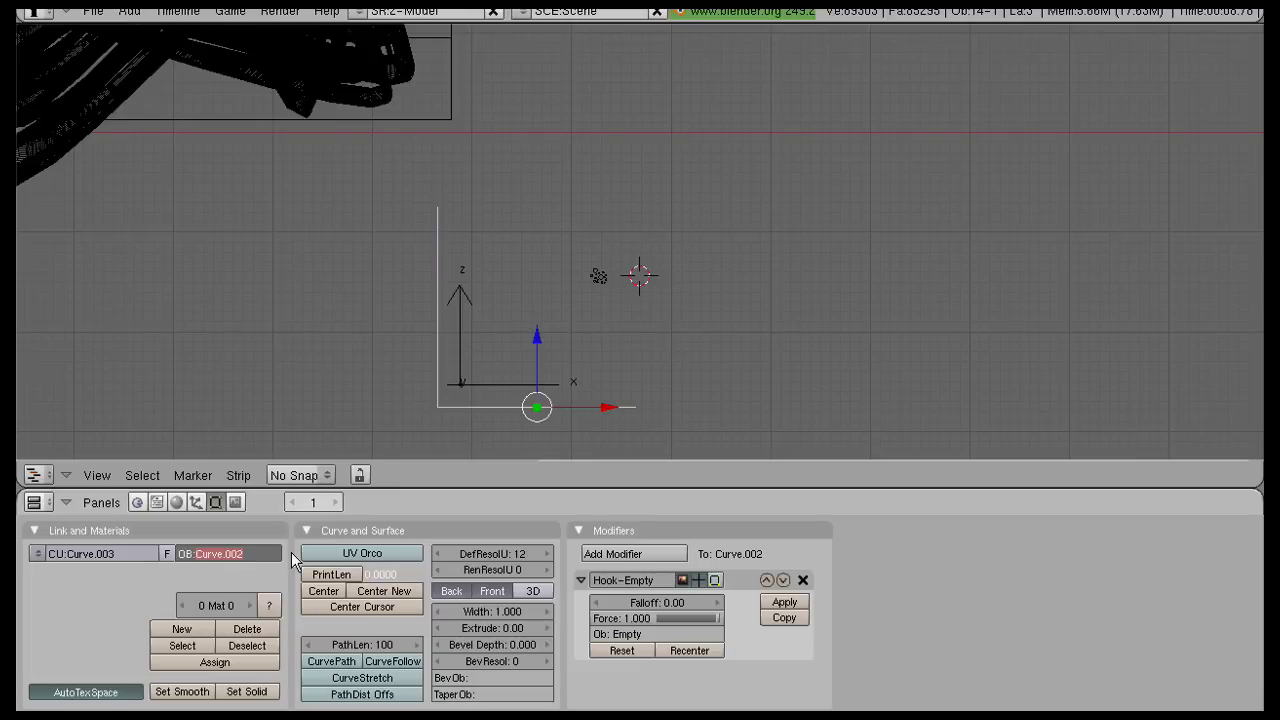
type("a")
type("aper")
key("Return")
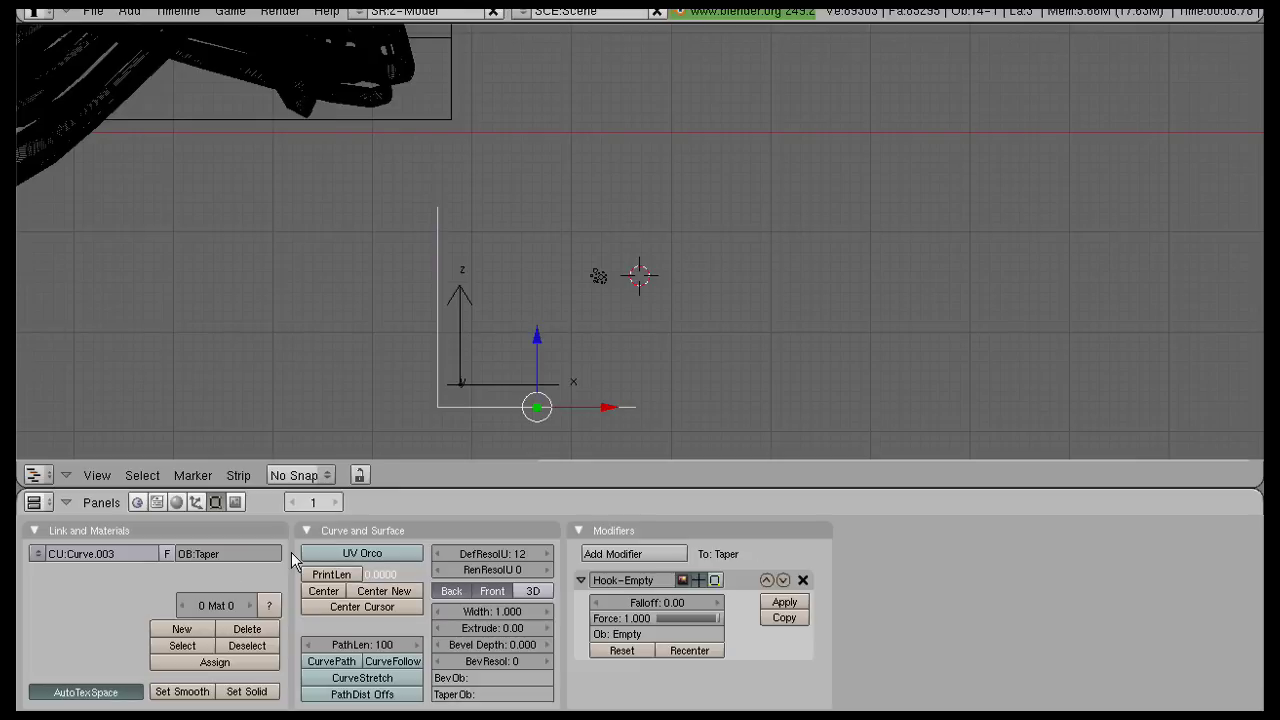
- Assign Taper as the taper object of the right vine curve
scroll(354, 274, "down", 5)
right_click(425, 188)
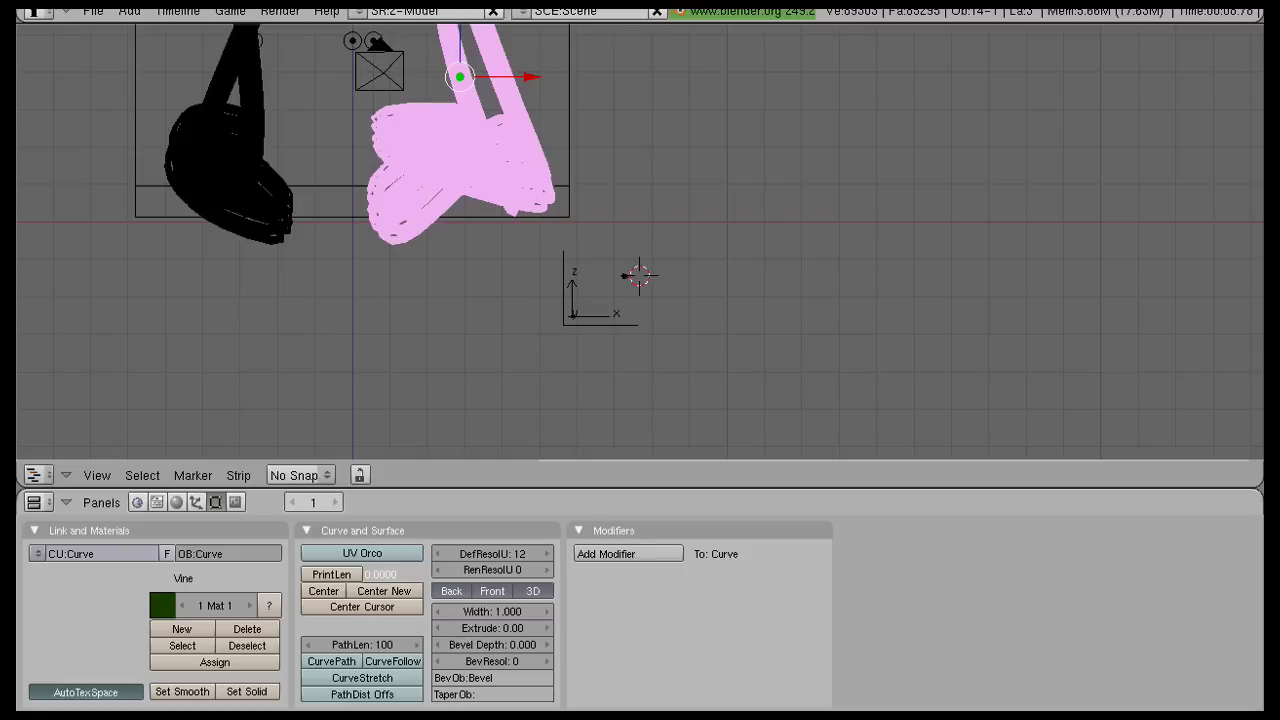
left_click(495, 694)
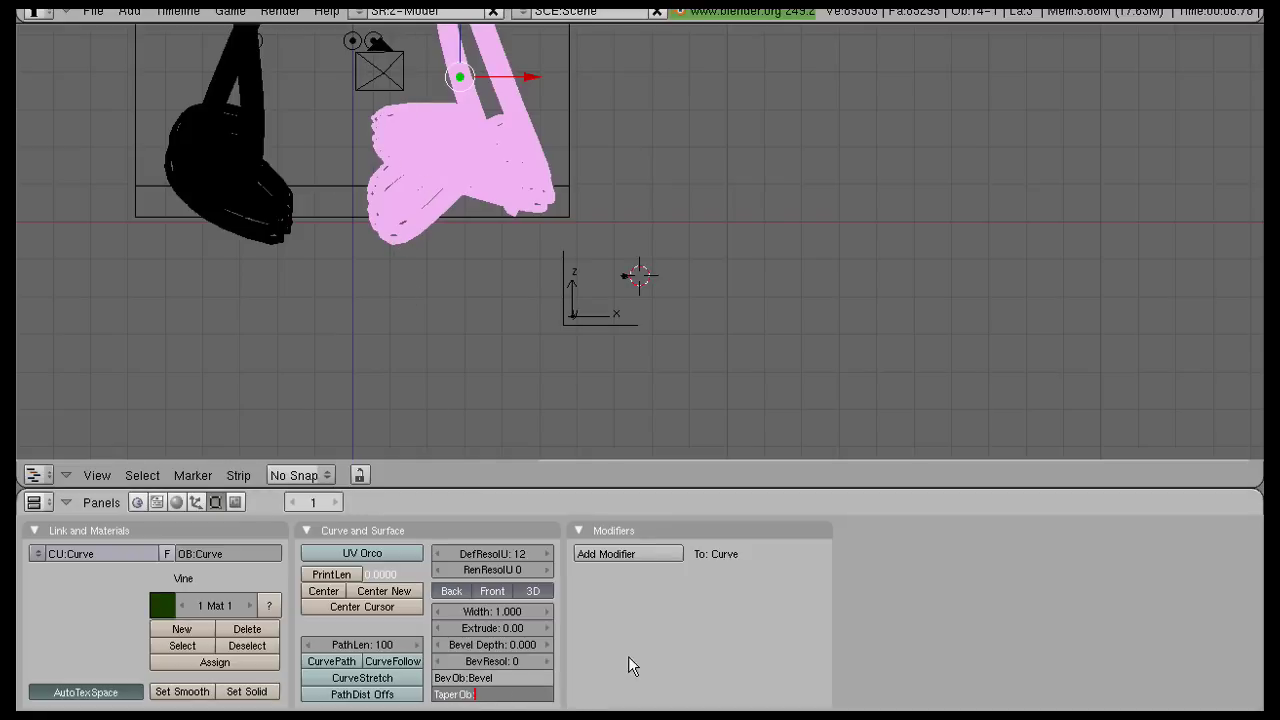
type("Taper")
key("Return")
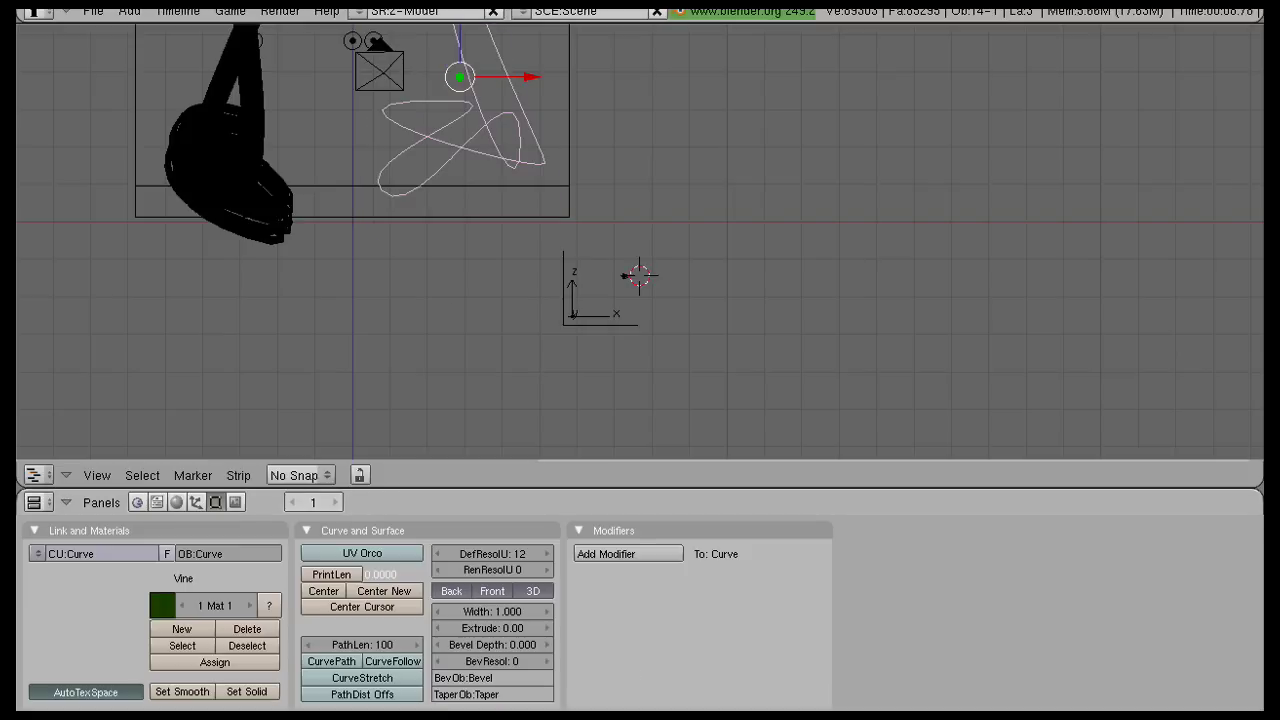
- Assign Taper as the taper object of the left vine curve
scroll(528, 166, "down", 1)
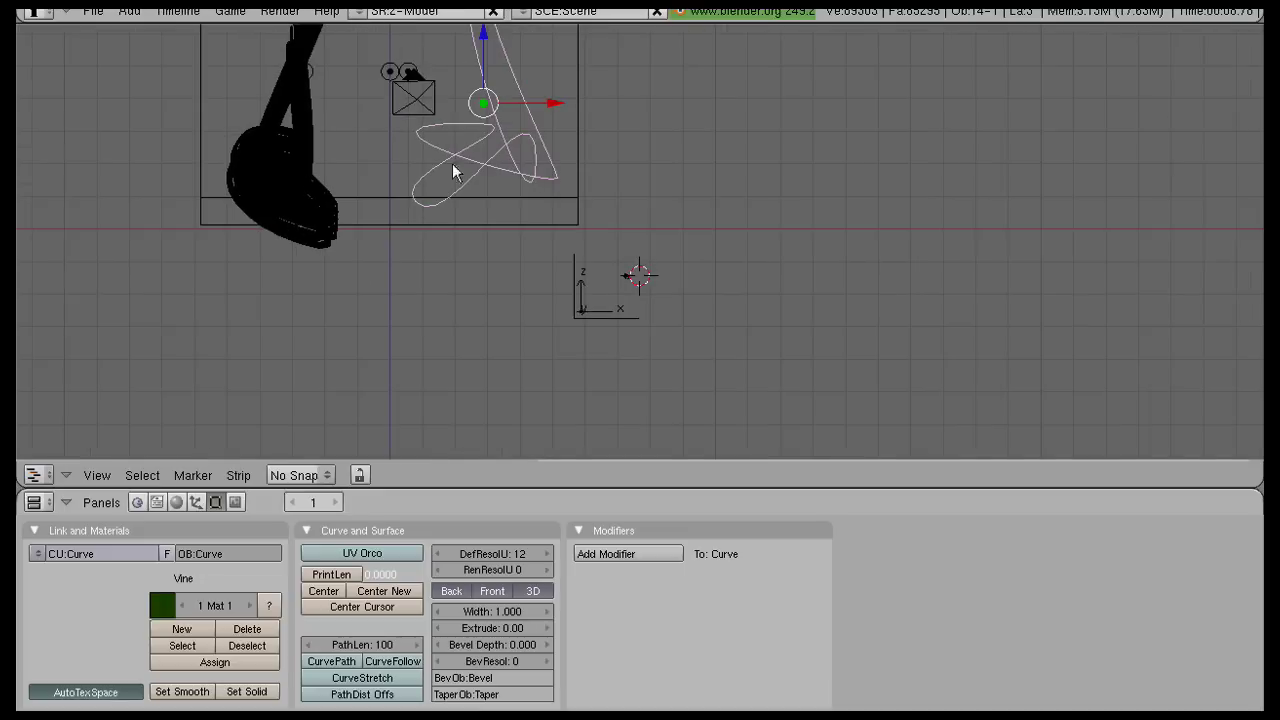
right_click(302, 205)
left_click(531, 694)
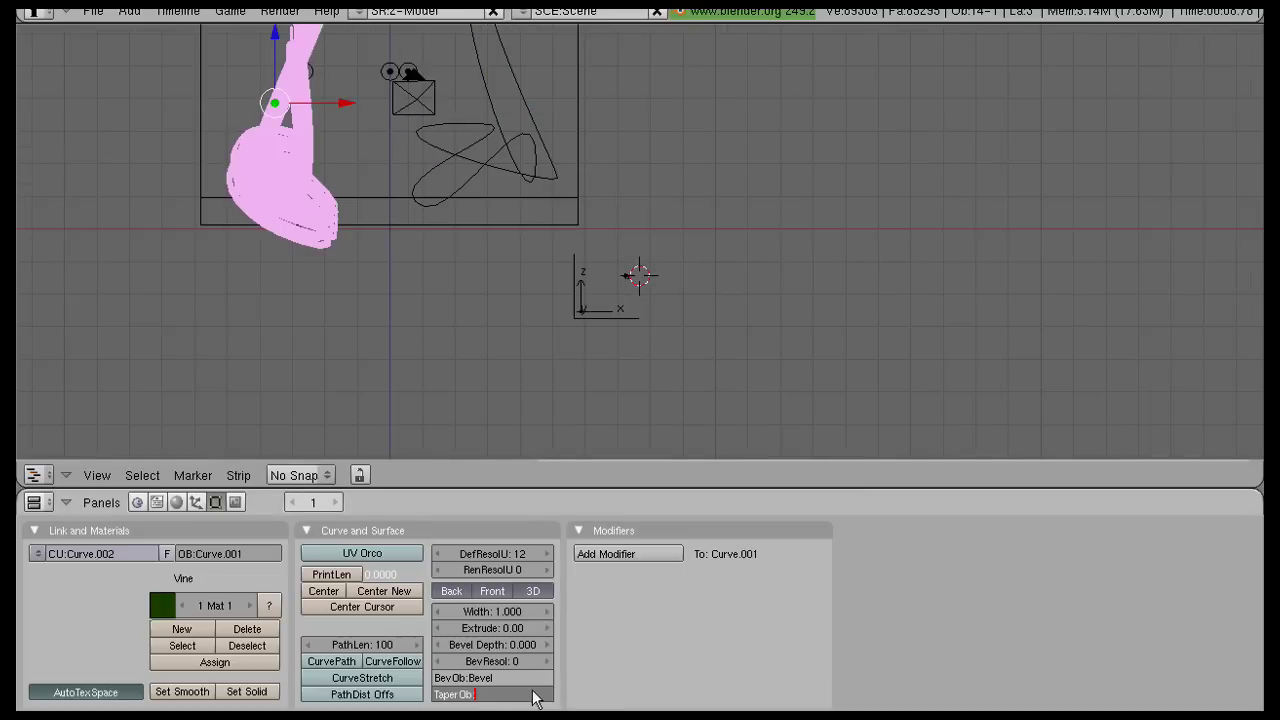
type("Taper")
key("Return")
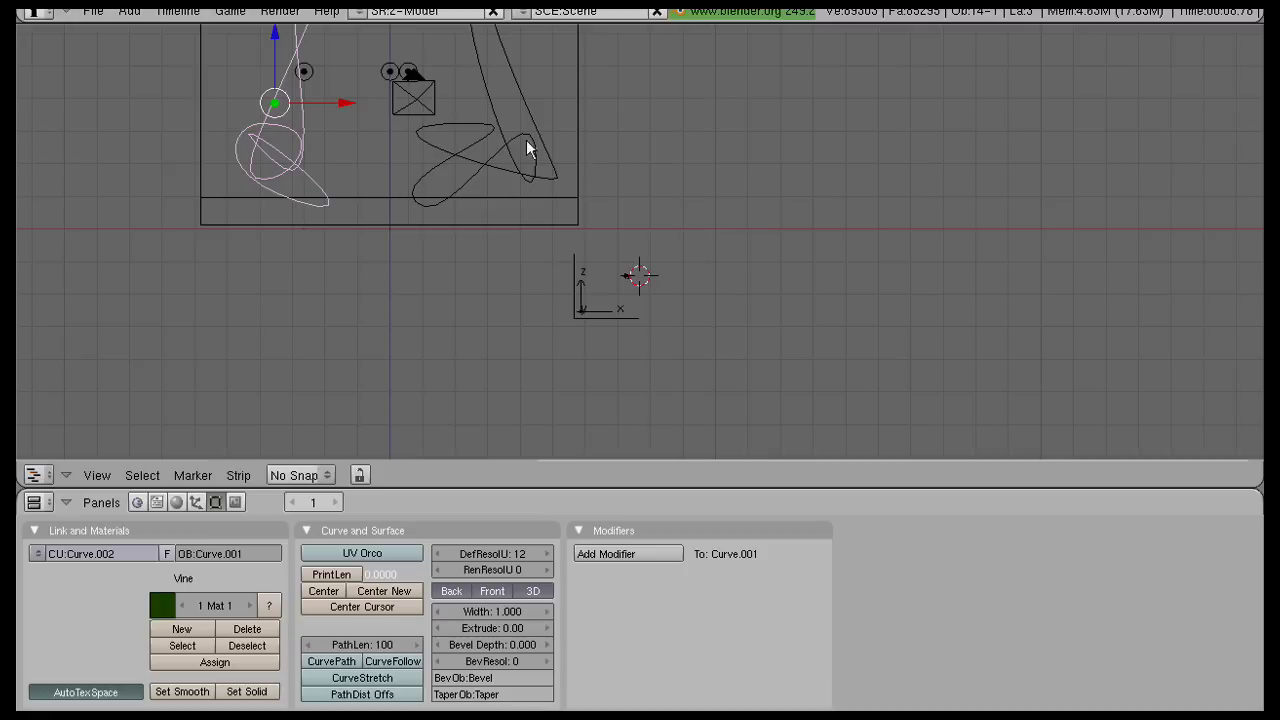
- Inspect the tapered vines along the whole tunnel and select both vine curves together
right_click(495, 149)
scroll(535, 250, "down", 2)
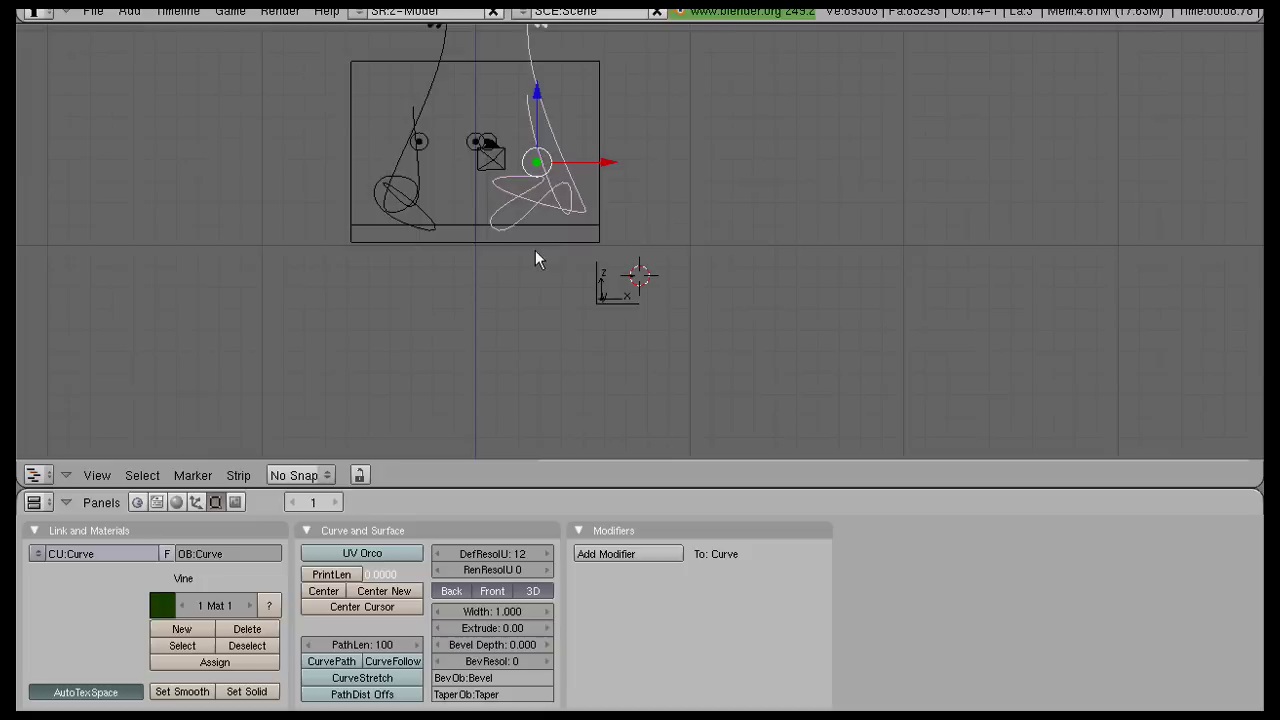
scroll(535, 250, "up", 4)
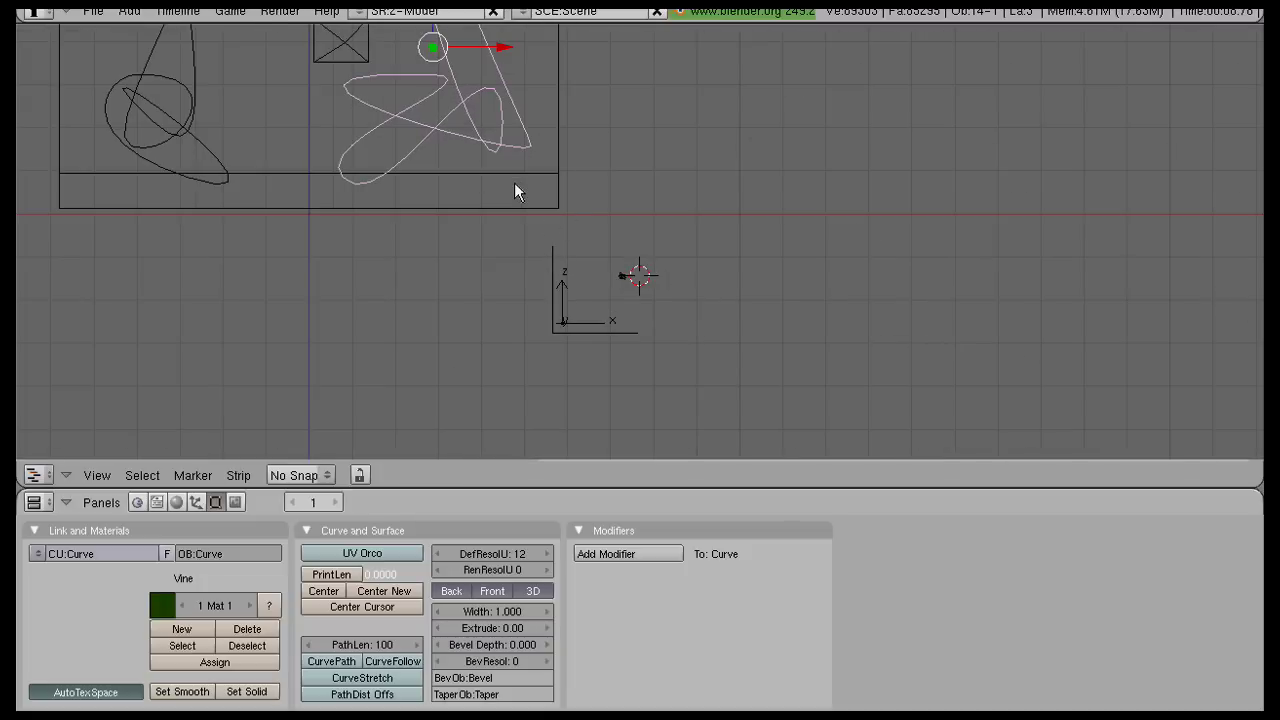
middle_click_drag(514, 182, 610, 120)
scroll(652, 222, "down", 3)
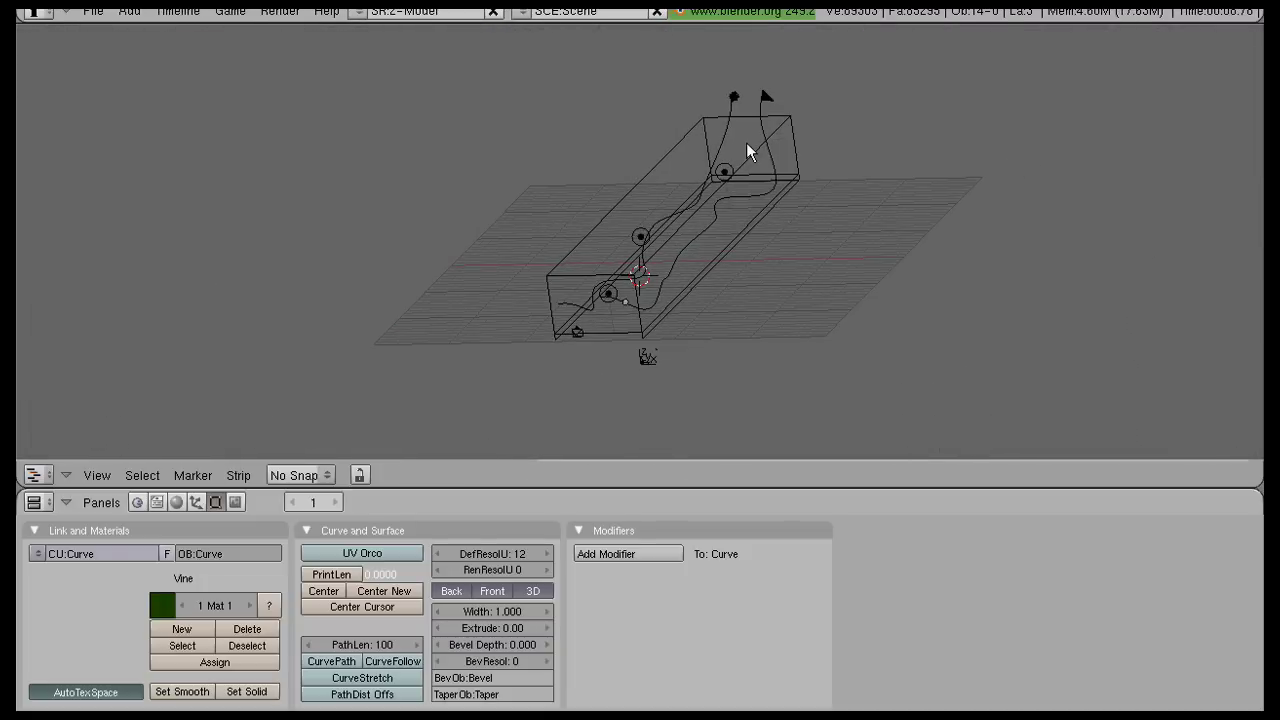
right_click(750, 150)
middle_click_drag(750, 150, 533, 114)
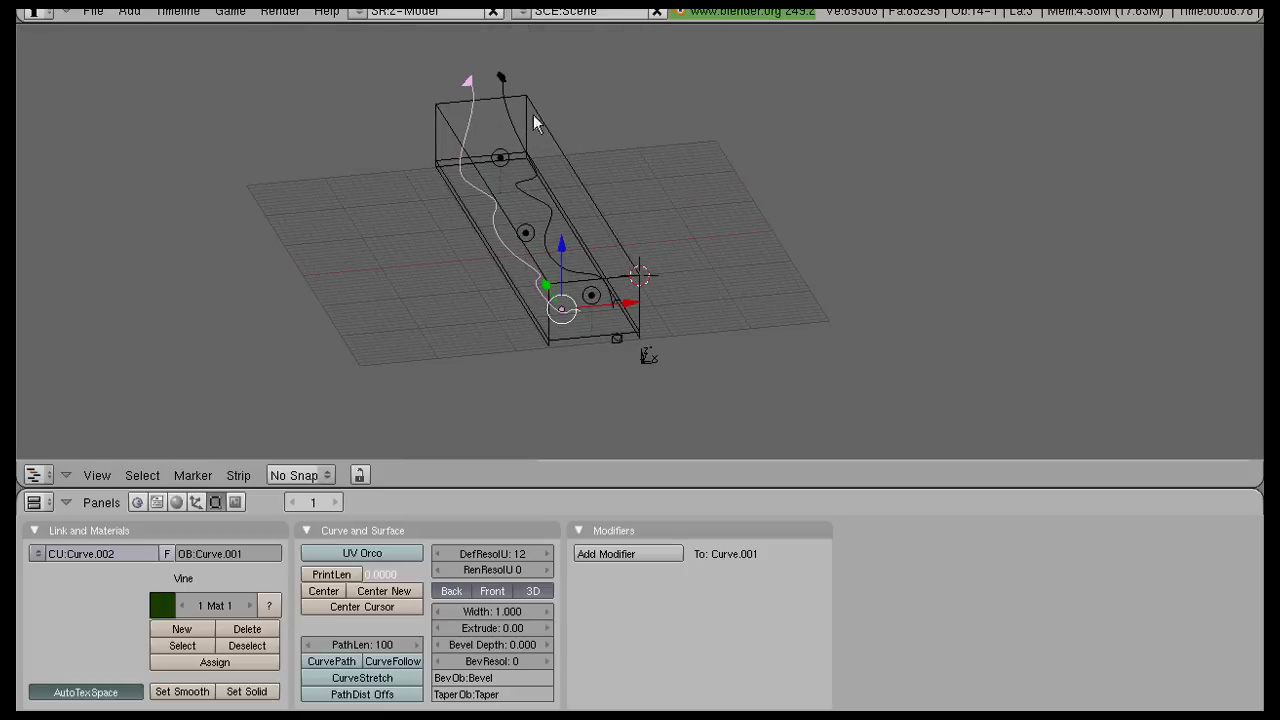
right_click(516, 84, "shift")
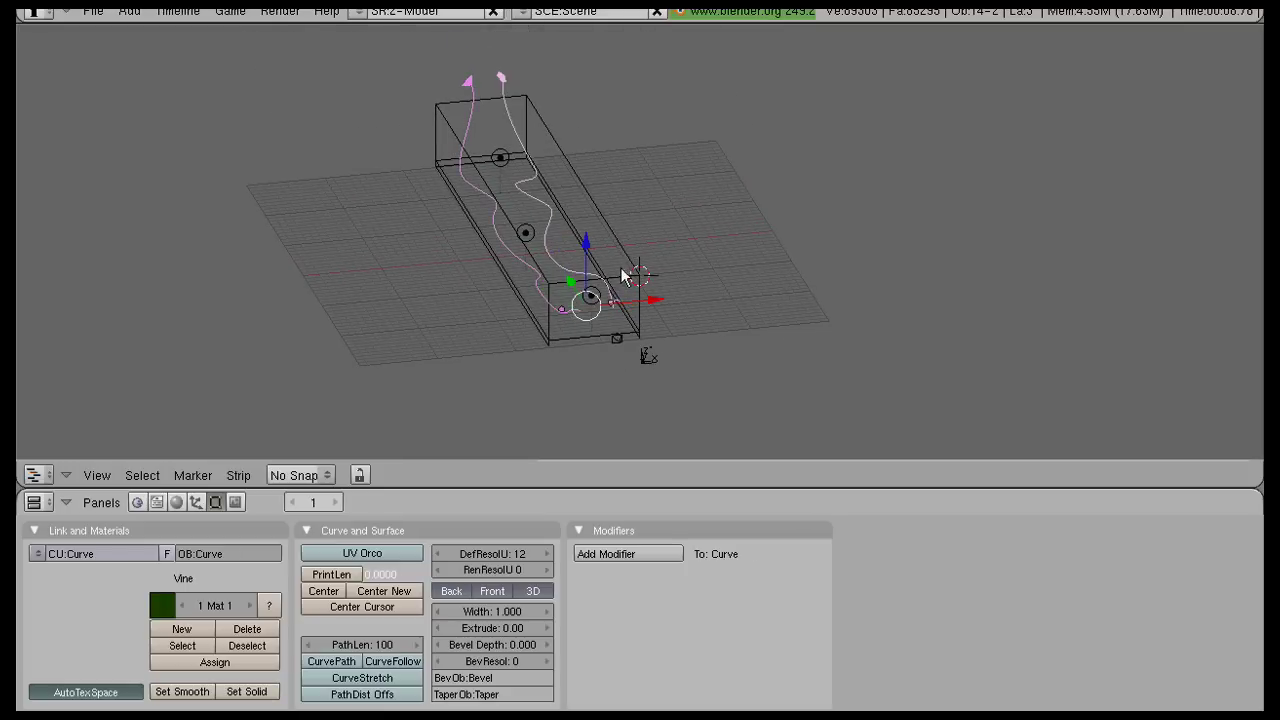
- Turn both vine curves around end to end in top view and move them back inside the tunnel
key("KP_7")
scroll(623, 274, "down", 5)
scroll(628, 251, "up", 1)
key("r")
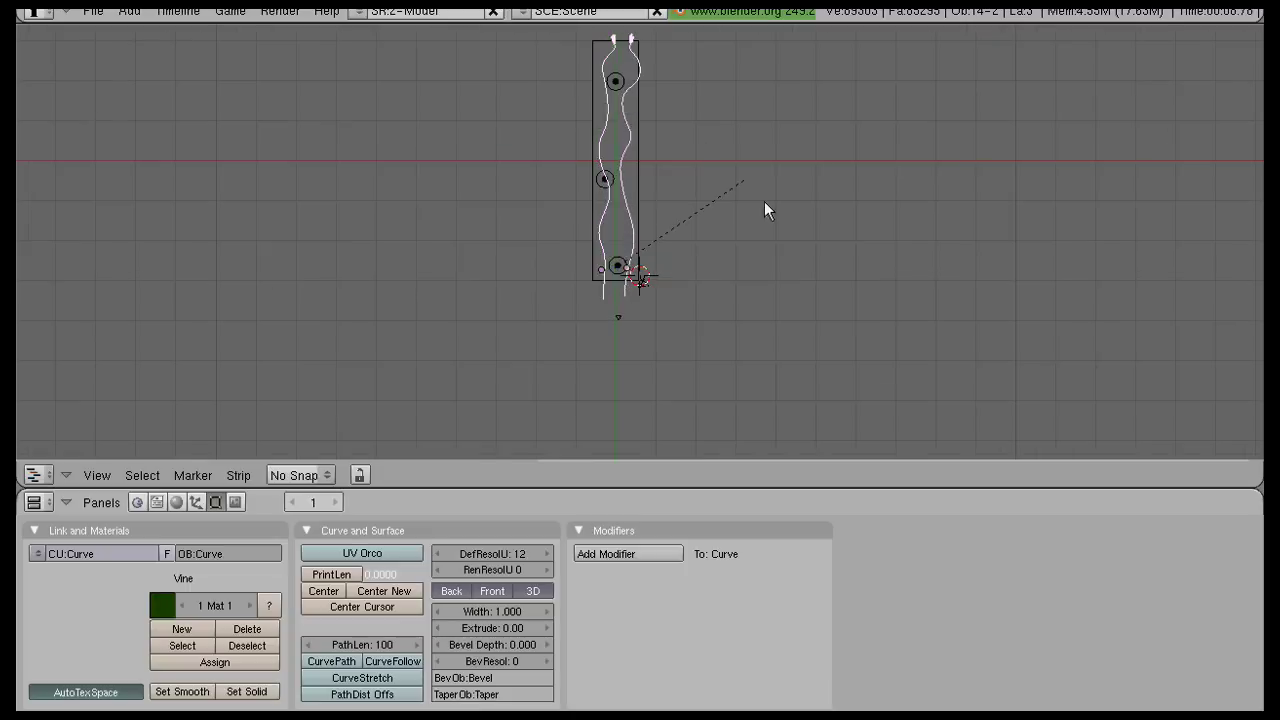
left_click(404, 437)
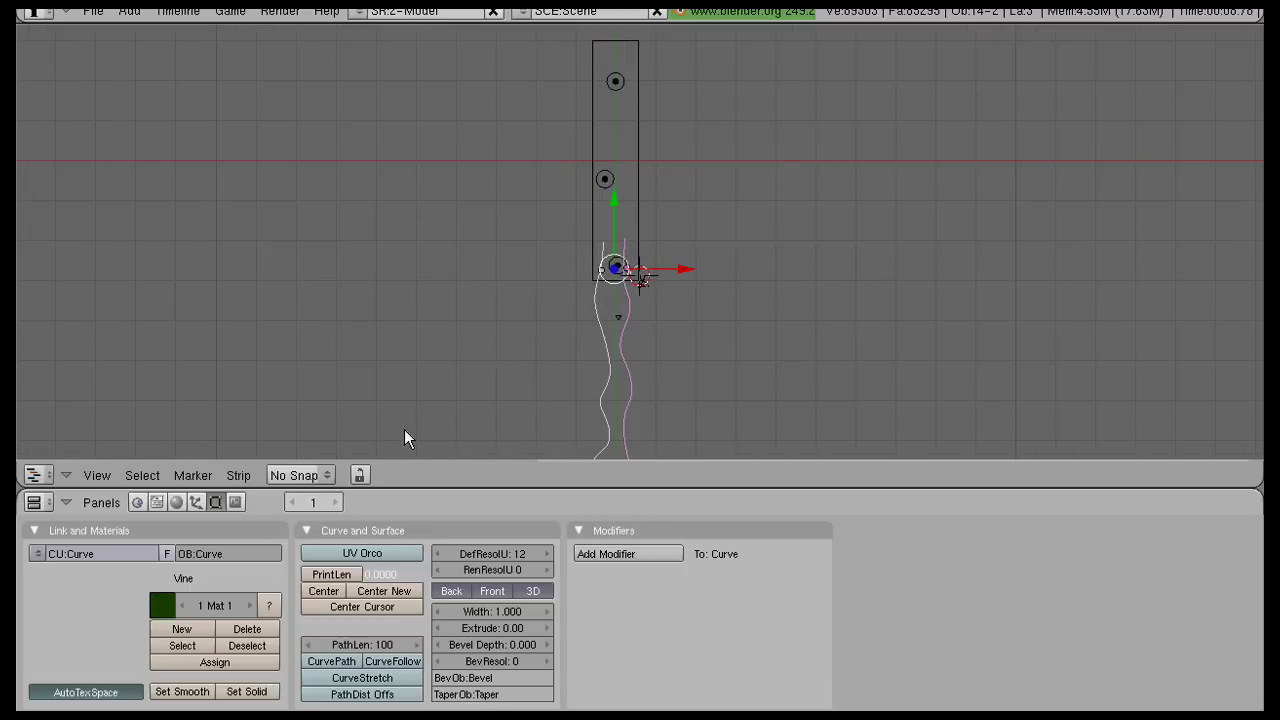
key("g")
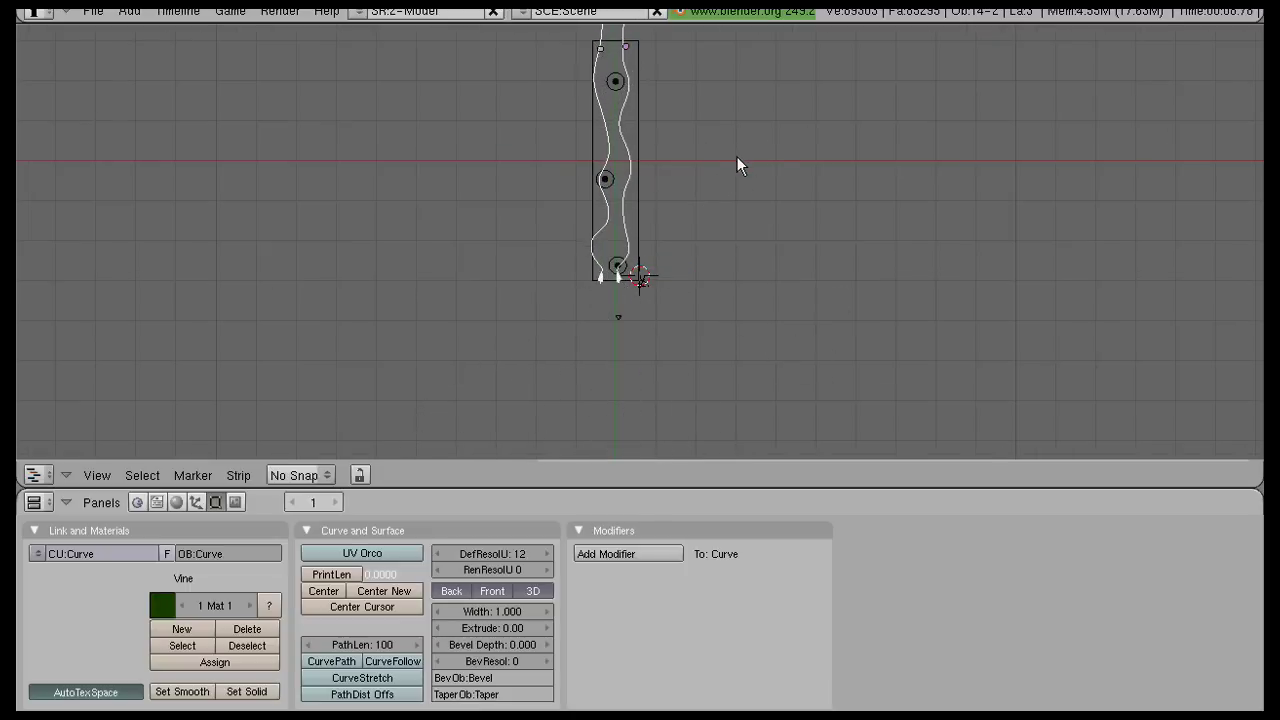
- Adjust the position of both vine curves relative to the tunnel floor in side view
middle_click_drag(677, 330, 758, 243)
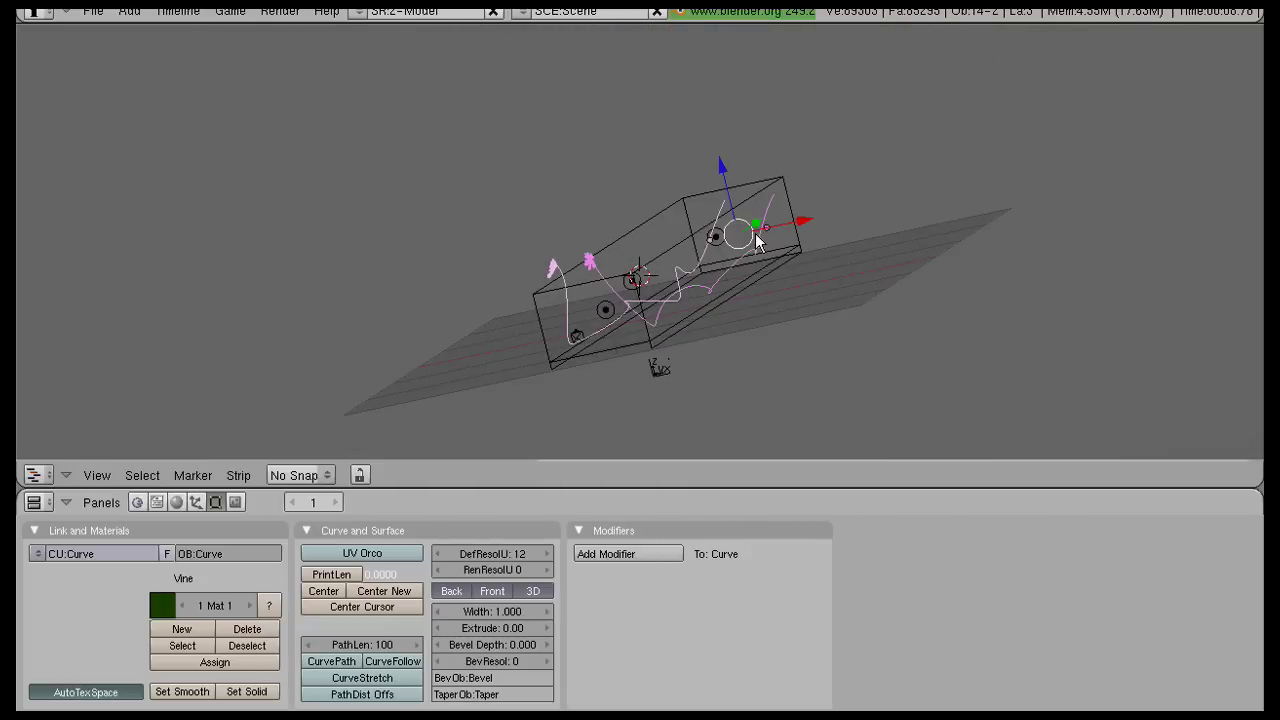
key("KP_3")
left_click_drag(751, 114, 730, 138)
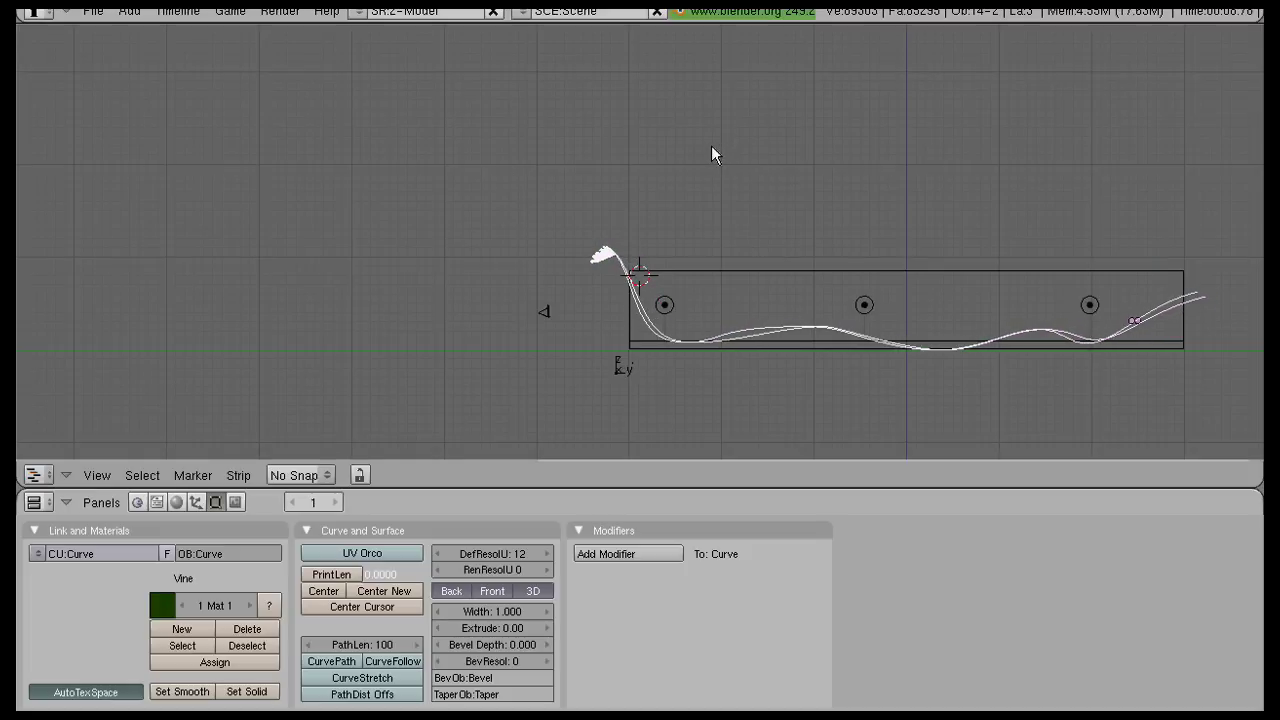
left_click(711, 147)
middle_click_drag(700, 258, 720, 318, "ctrl")
- Play the animation through the camera to check the turned vines
key("KP_0")
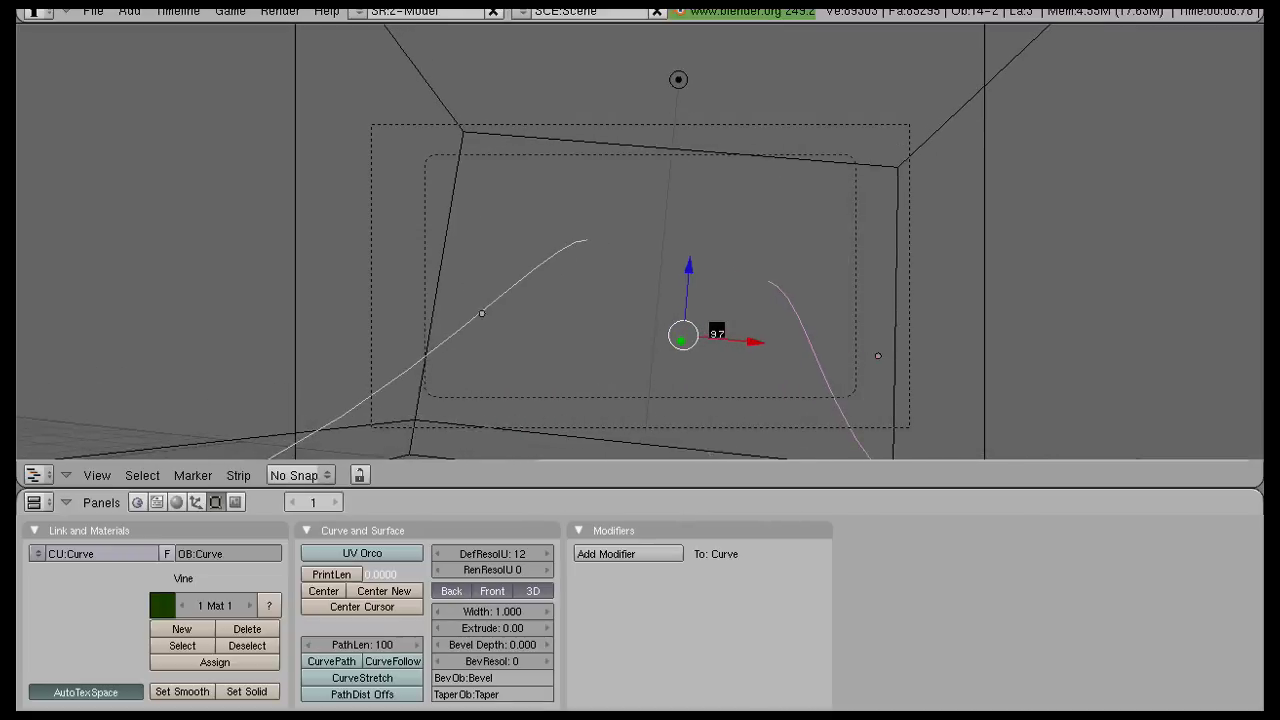
key("Escape")
key("alt+a")
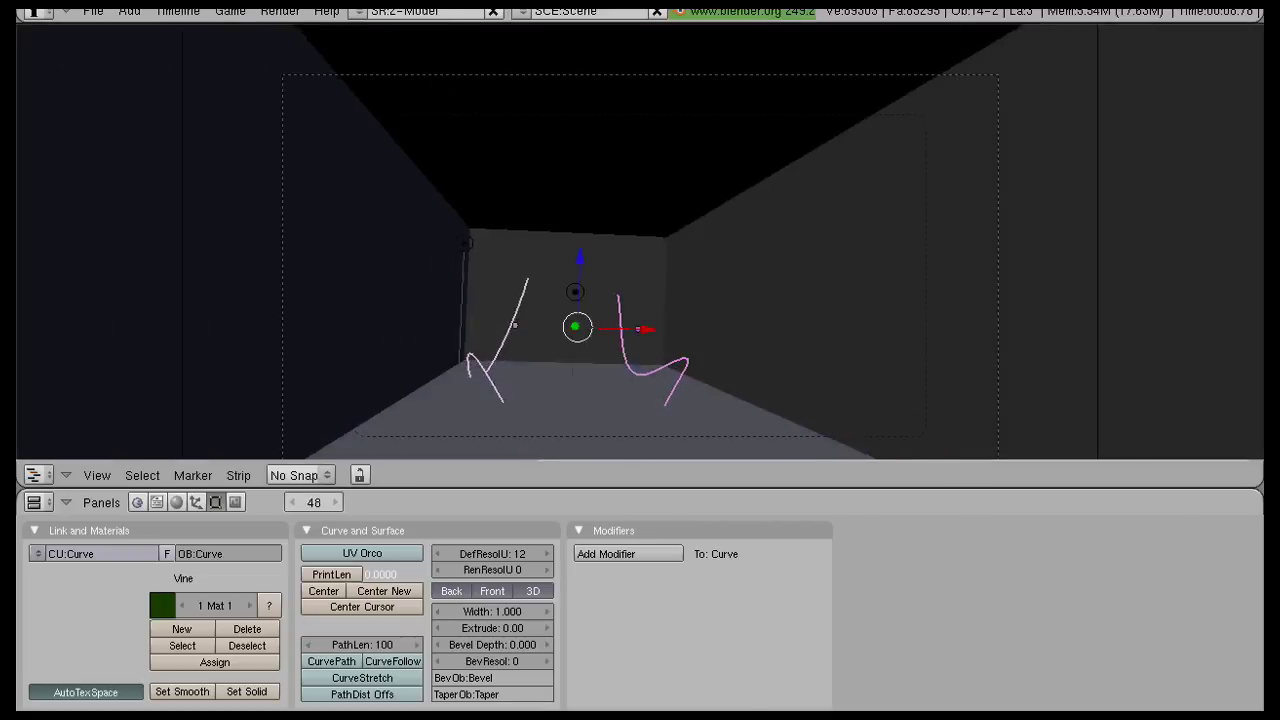
- Undo the last edit to the left vine and bend its far end point upward inside the tunnel's end in side view
key("Tab")
scroll(585, 249, "down", 2)
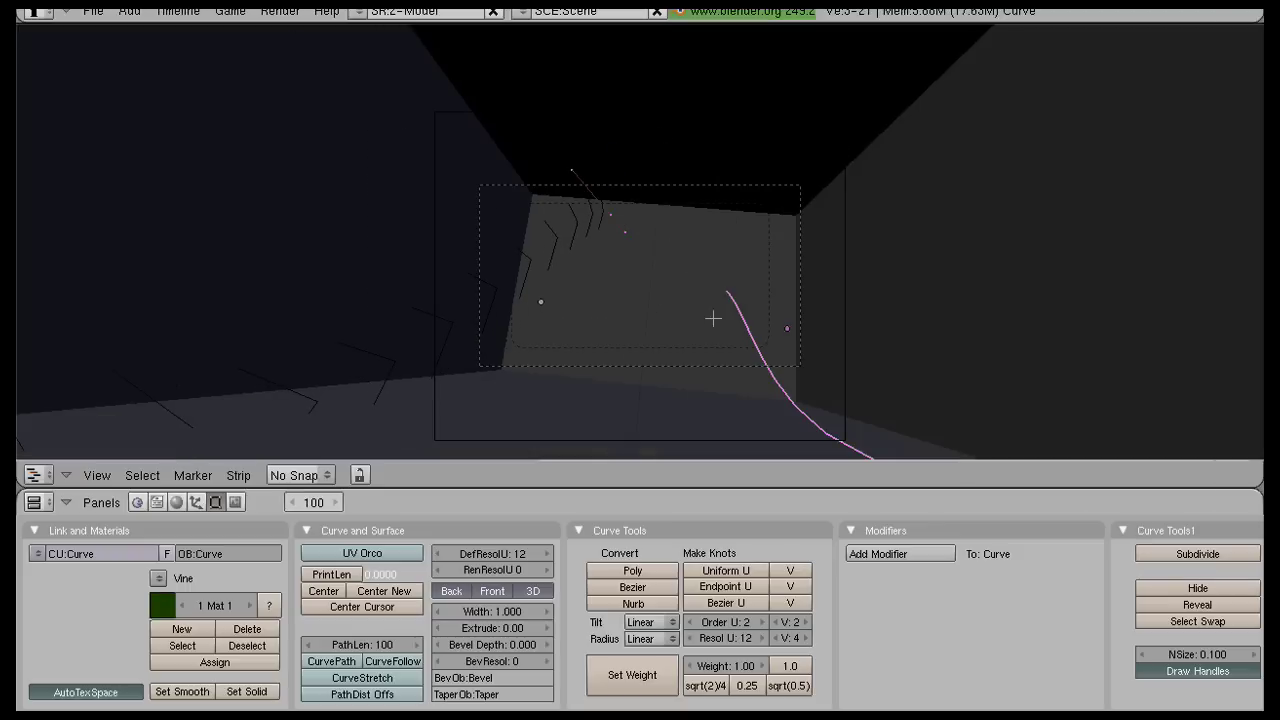
key("ctrl+z")
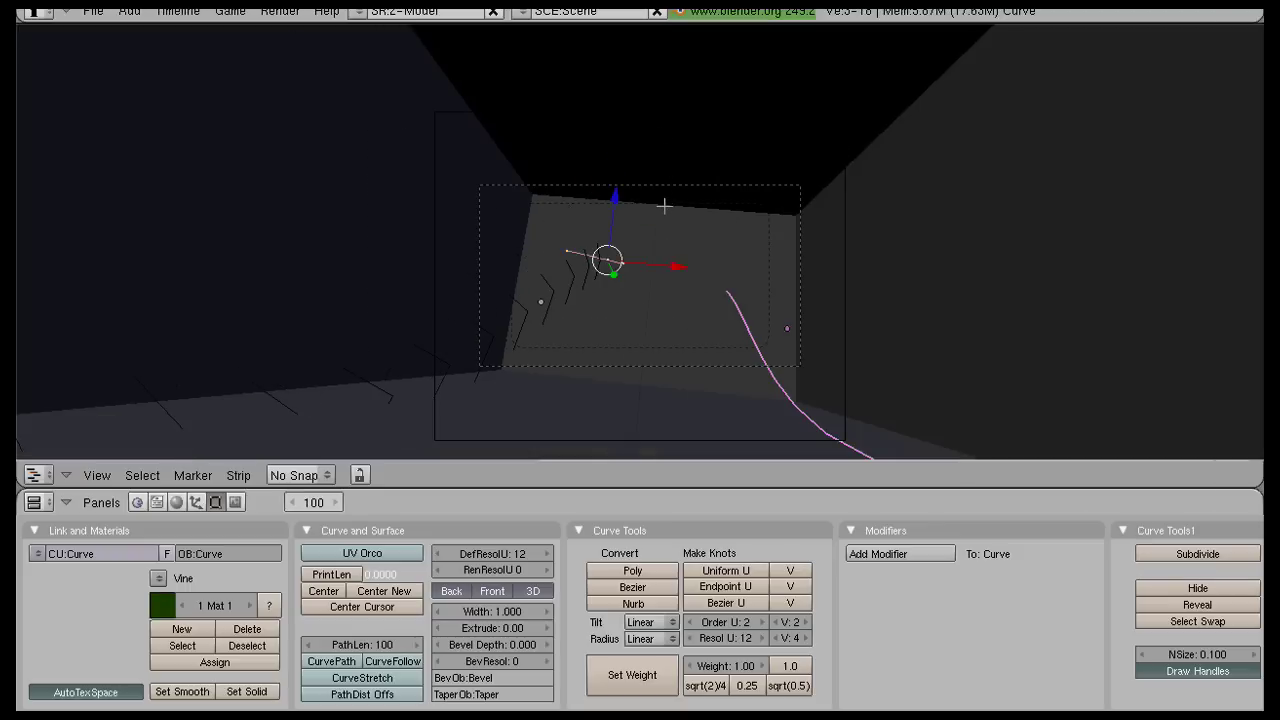
key("KP_3")
key("z")
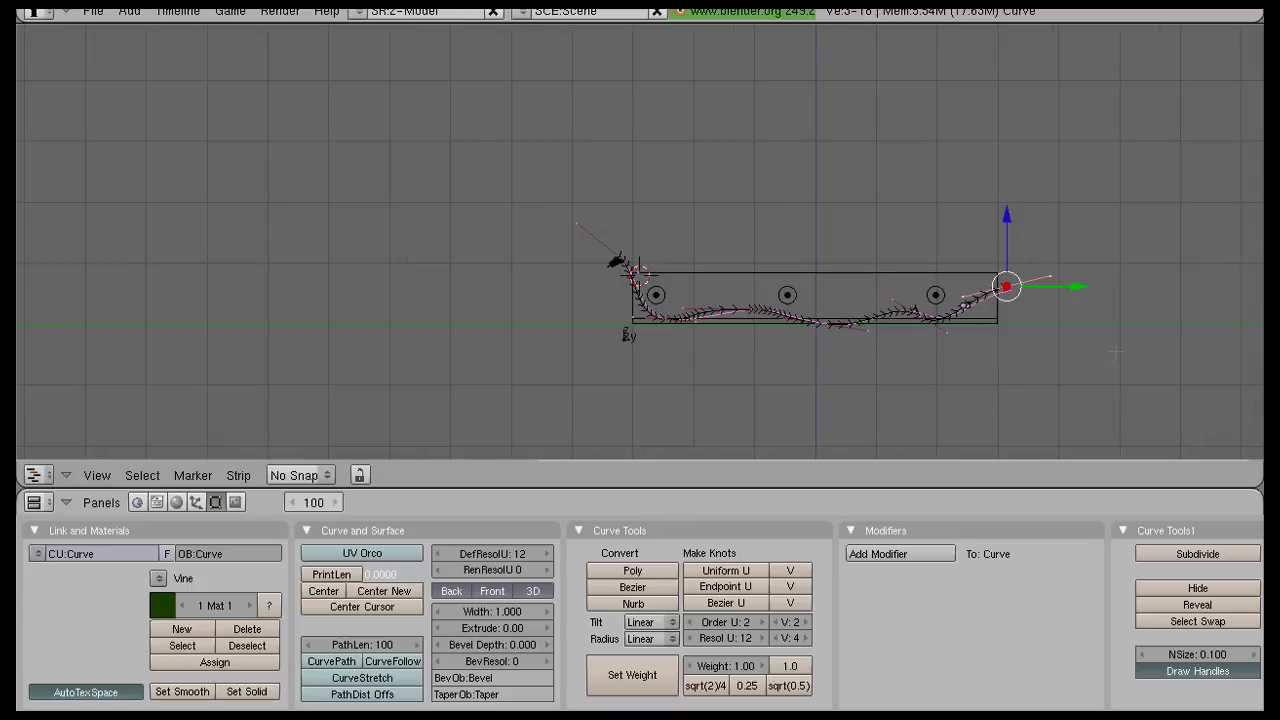
key("g")
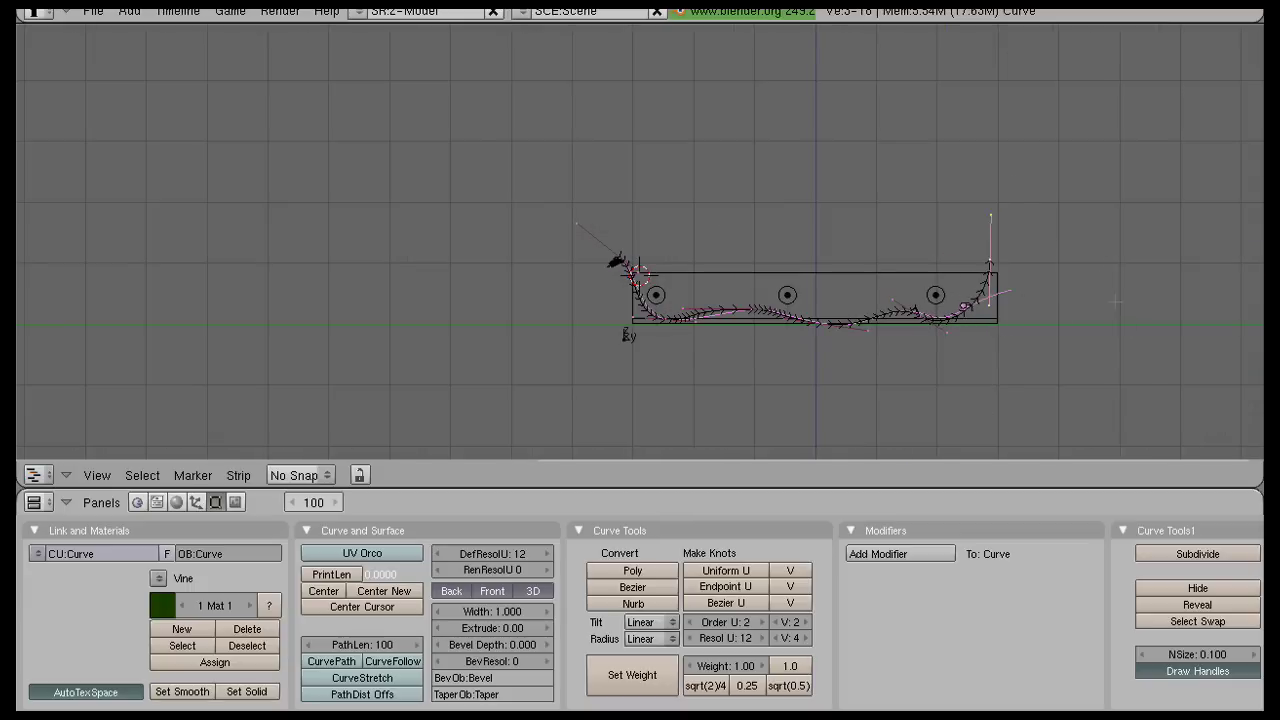
left_click(1115, 291)
key("Tab")
- Rotate and move the far end point of the right vine curve so it bends upward at the tunnel's end
right_click(1022, 284)
key("r")
right_click(1105, 332)
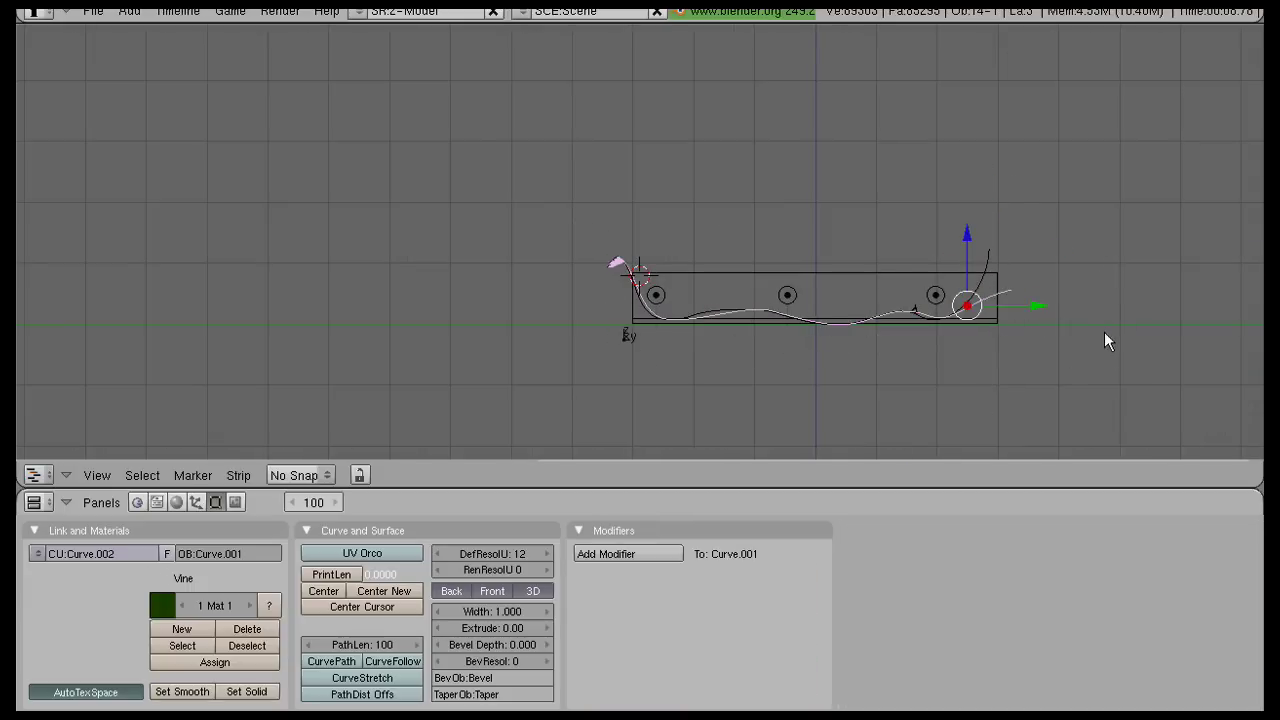
key("a")
right_click(1011, 298)
key("Tab")
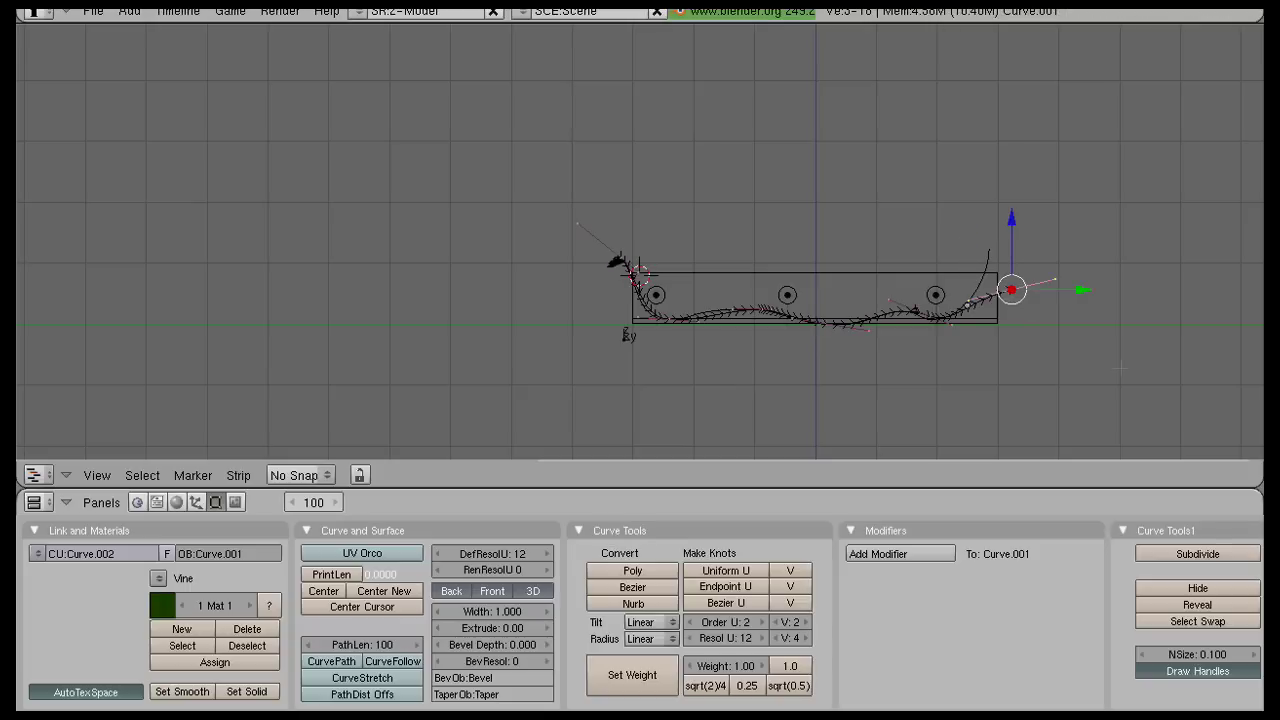
key("r")
key("g")
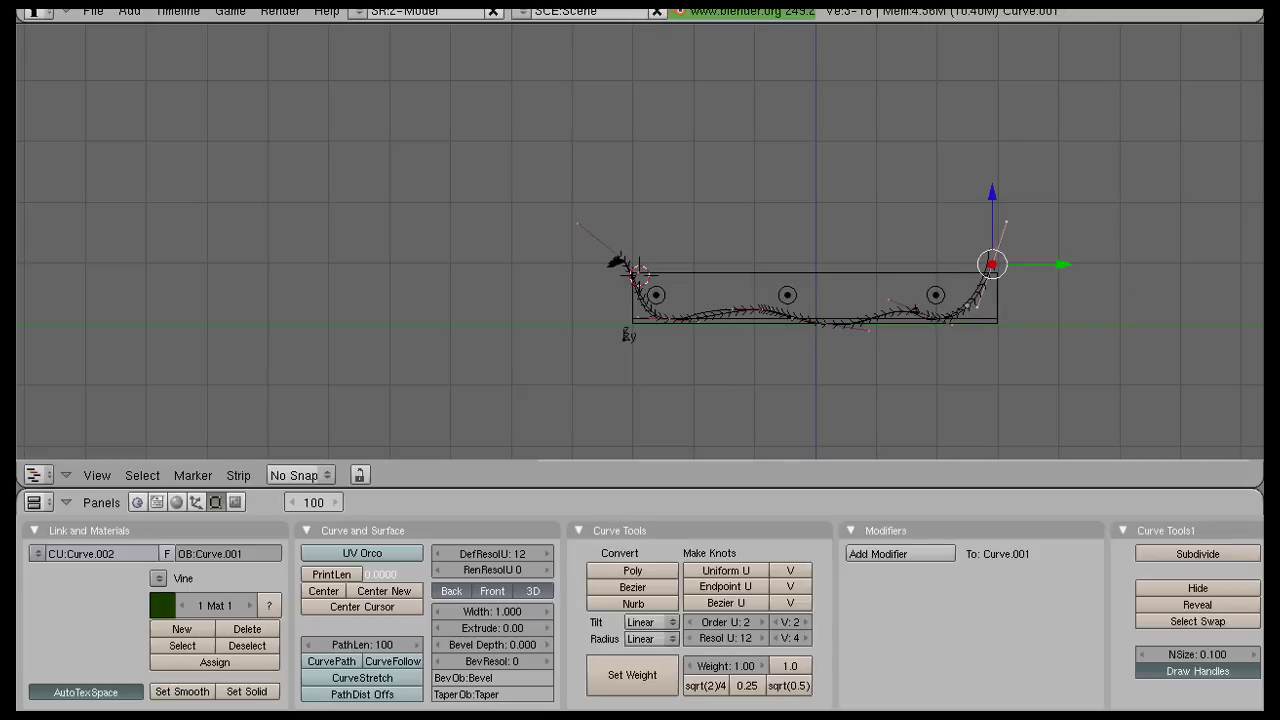
key("Tab")
- Return the animation to frame 1 and look through the camera
key("KP_0")
key("Down")
key("Down")
key("Down")
key("Down")
key("Down")
key("Down")
key("Down")
key("Down")
key("Down")
key("Down")
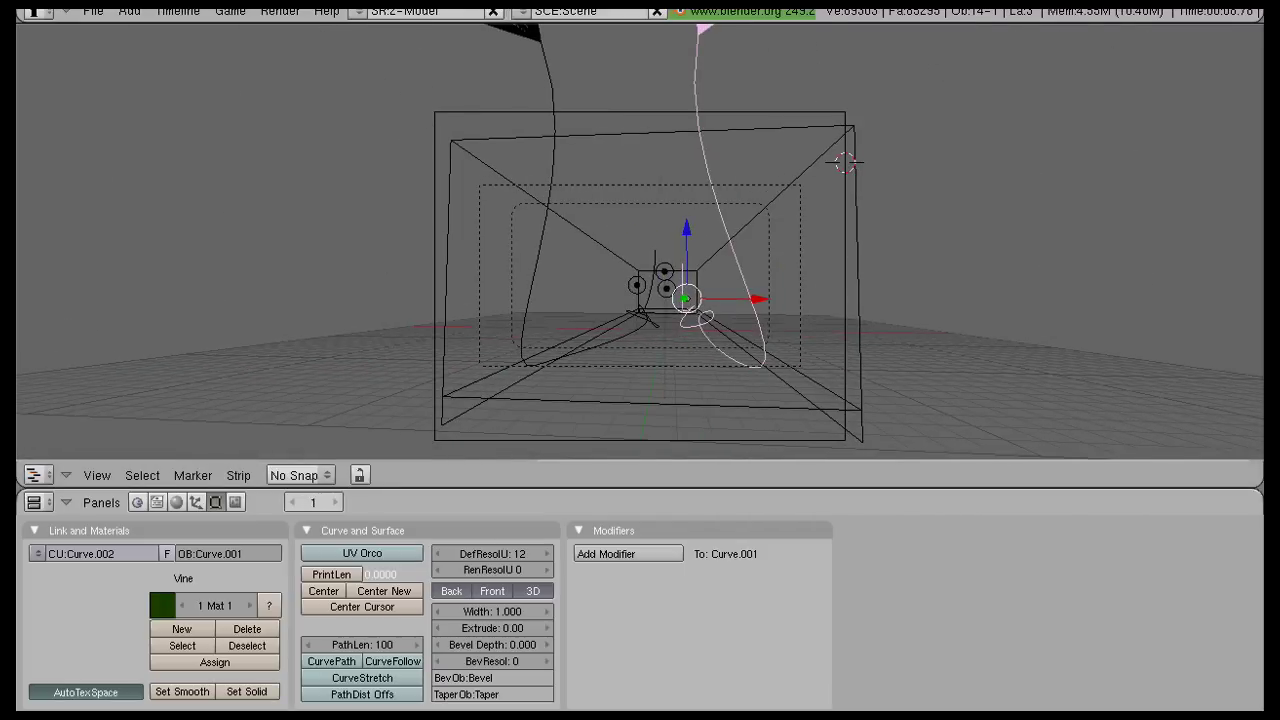
- Select the hook empty at the corner of the L-shaped taper curve in front view
key("KP_1")
key("a")
left_click(639, 325)
key("c")
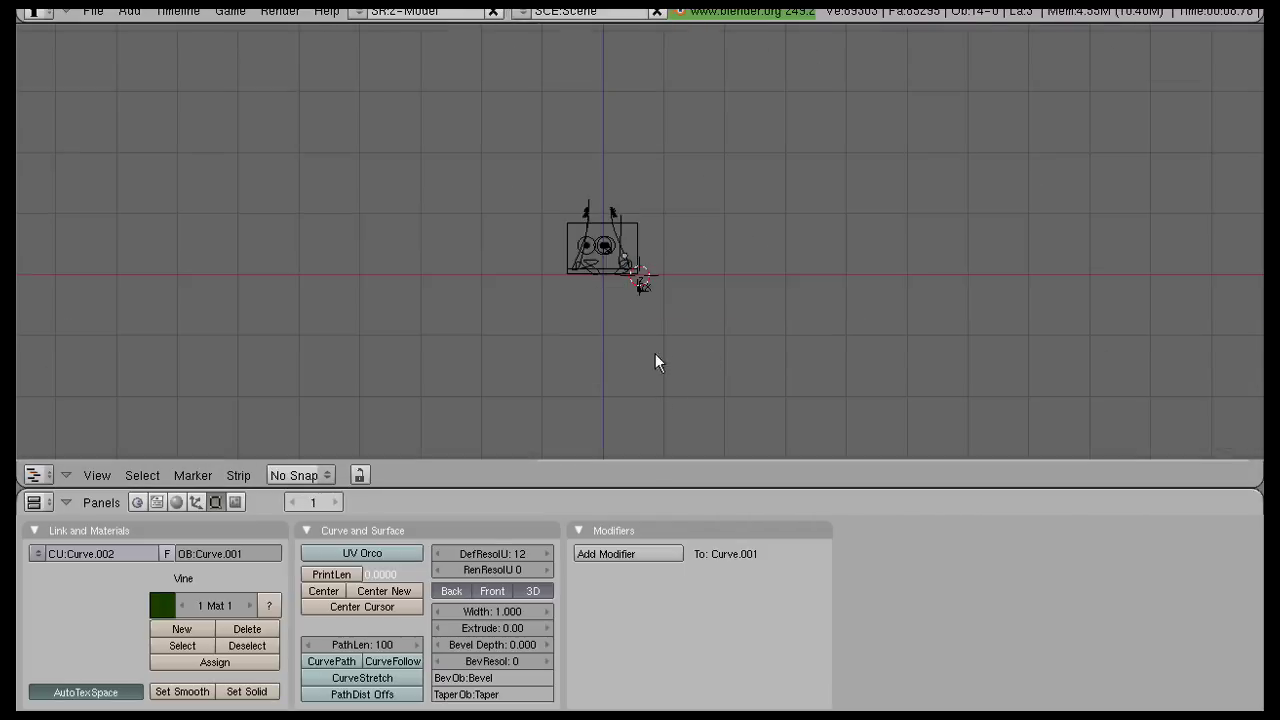
scroll(665, 378, "up", 11)
left_click(637, 378)
key("c")
scroll(679, 357, "up", 4)
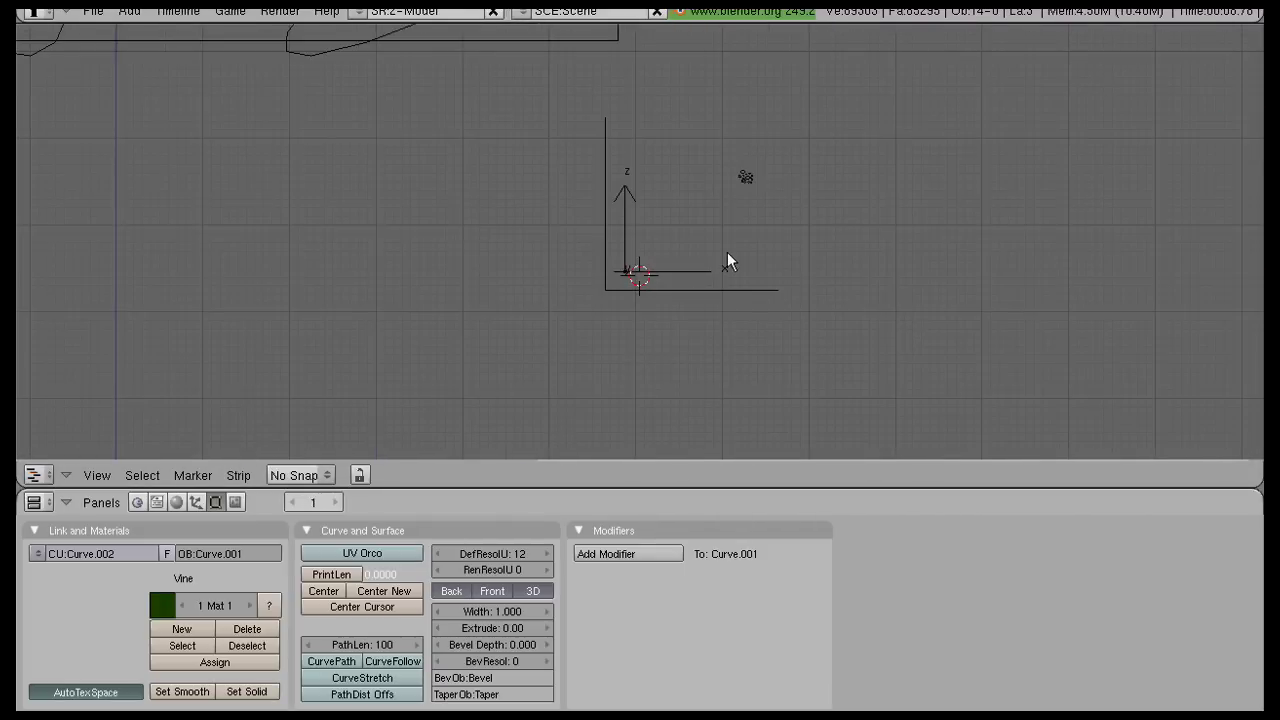
right_click(697, 273)
- Try sliding the hook empty about 2.5 units along X, and undo the move
key("g")
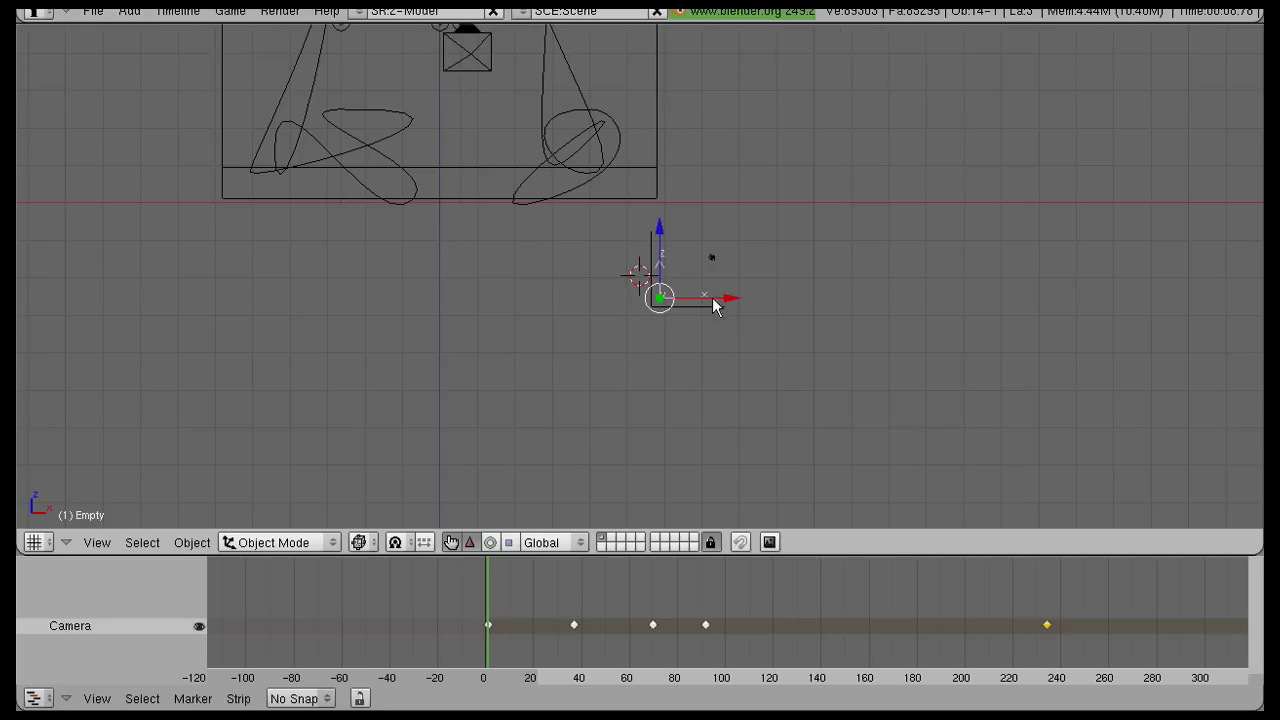
key("g")
key("x")
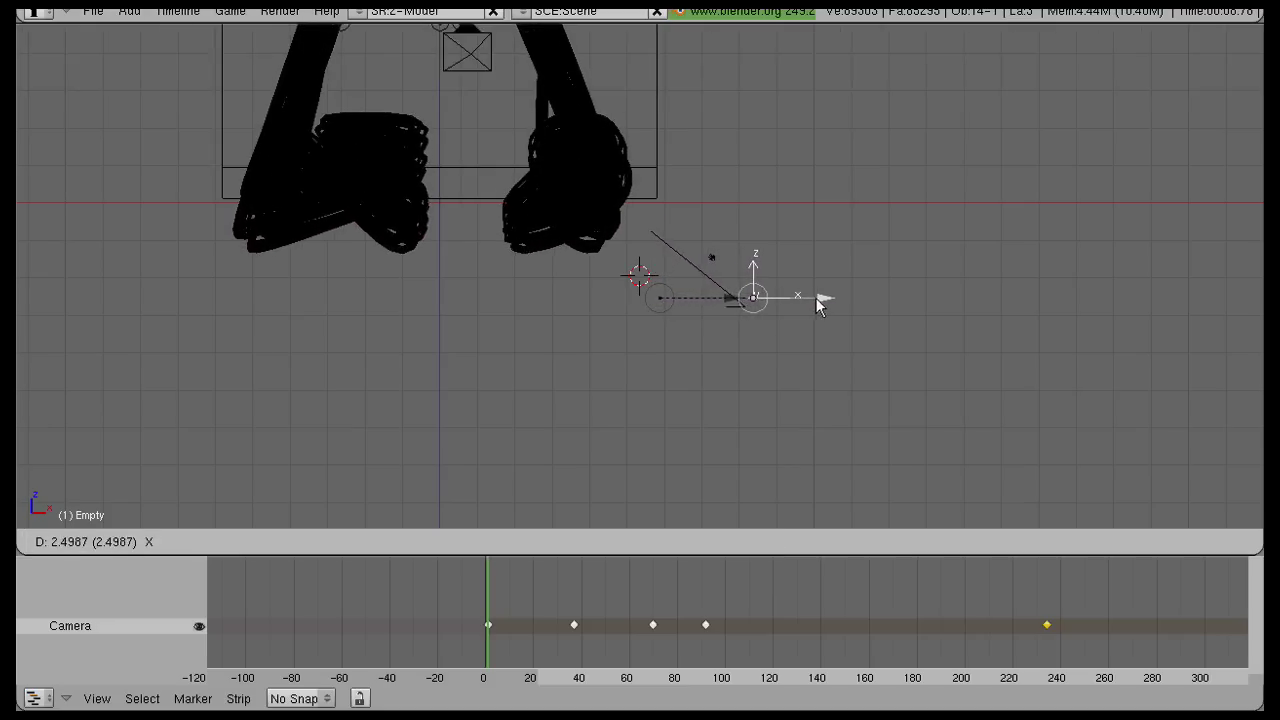
left_click(754, 307)
key("ctrl+z")
- Test the vine growth by moving the hook empty about 2 units along X, and undo it
middle_click_drag(697, 295, 797, 323, "ctrl")
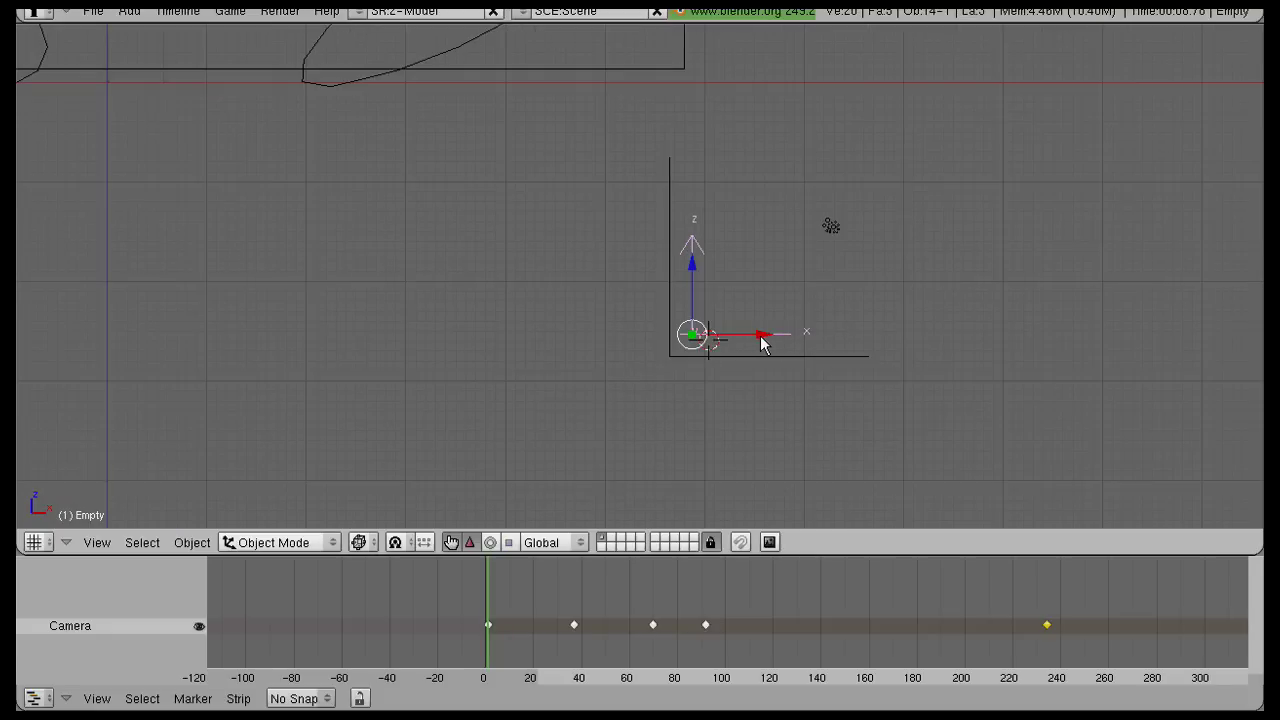
left_click_drag(762, 344, 962, 338)
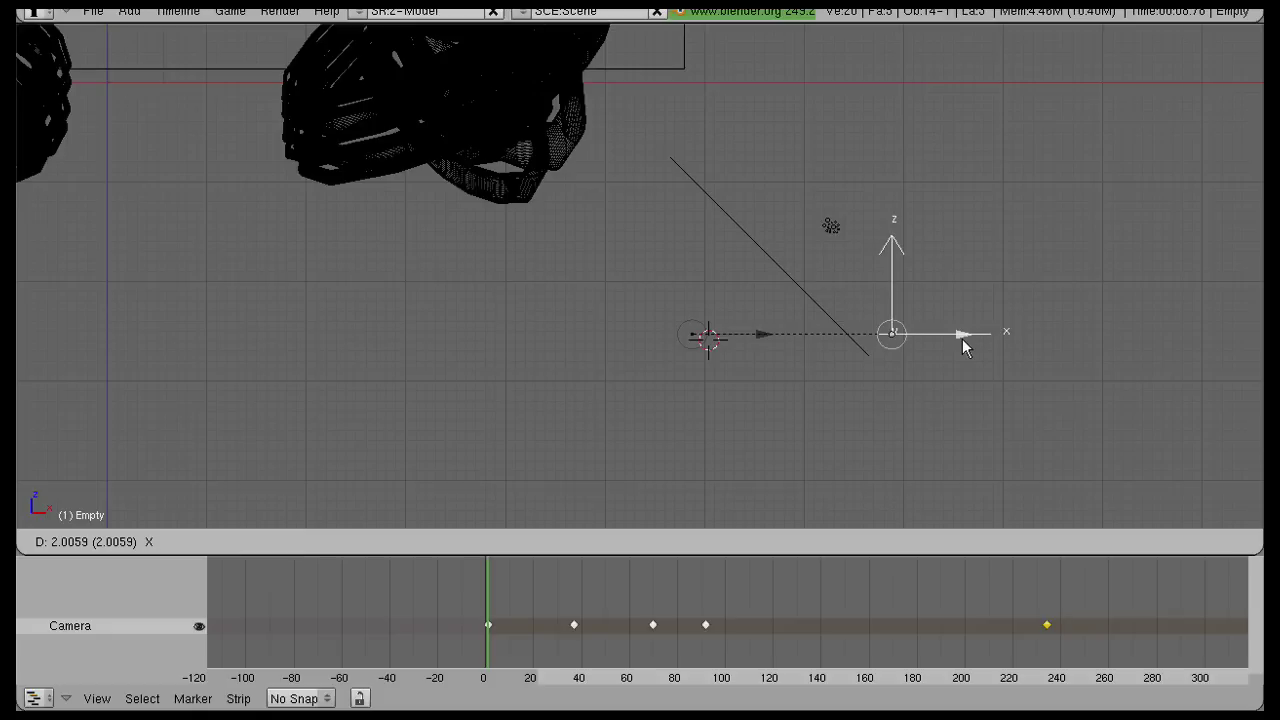
left_click_drag(962, 338, 962, 338)
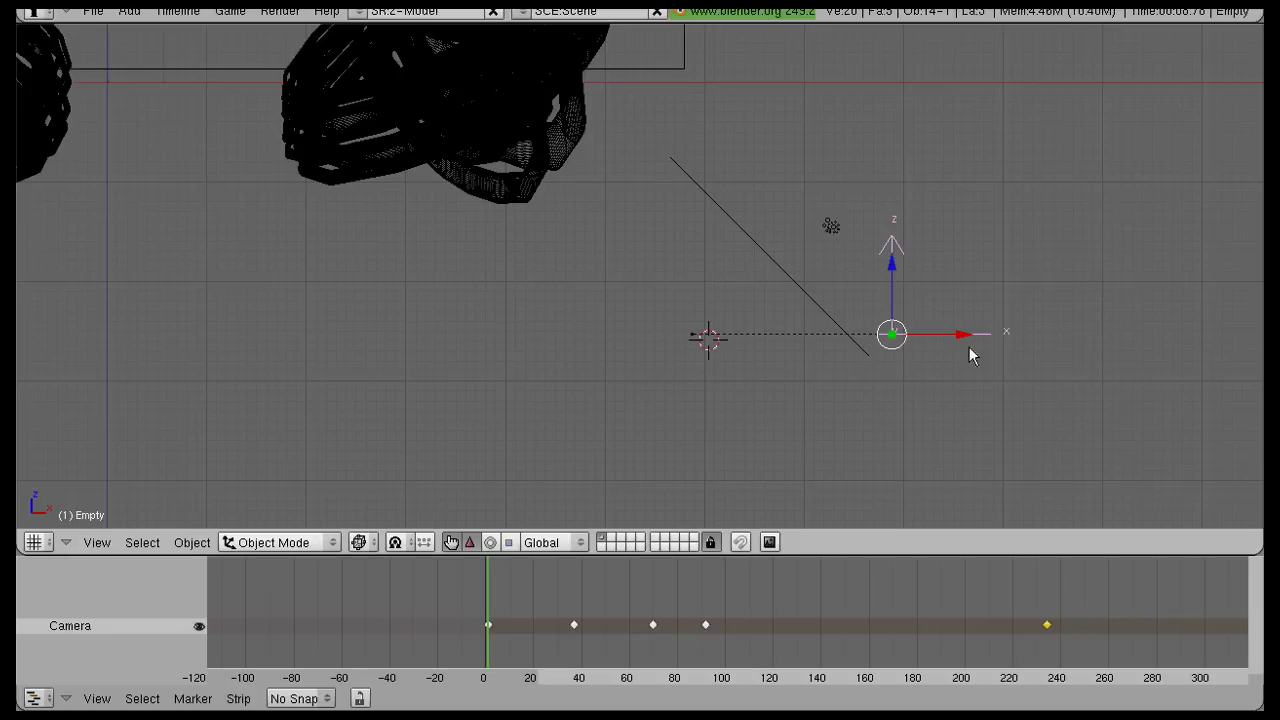
left_click_drag(961, 338, 914, 354)
key("Escape")
key("ctrl+z")
- Insert a LocRotScale keyframe for the hook empty at frame 1
scroll(600, 357, "down", 12)
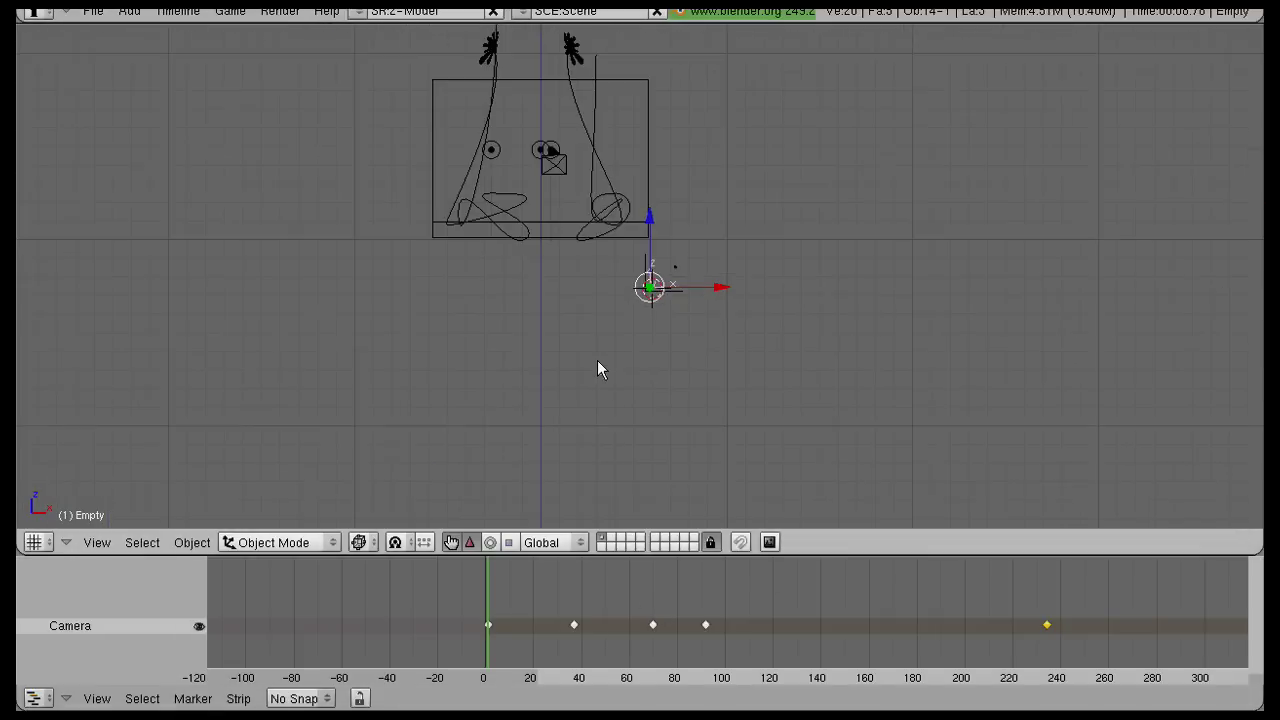
scroll(597, 360, "up", 1)
left_click(502, 99)
key("c")
key("i")
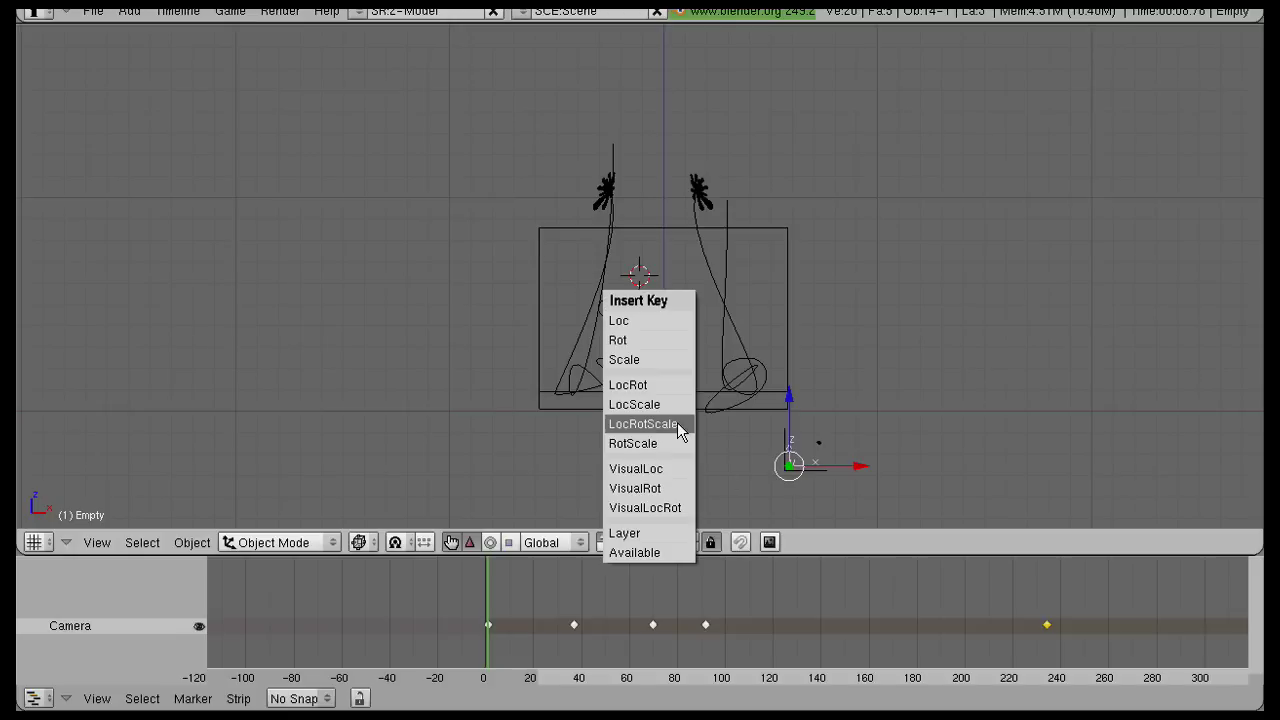
left_click(677, 422)
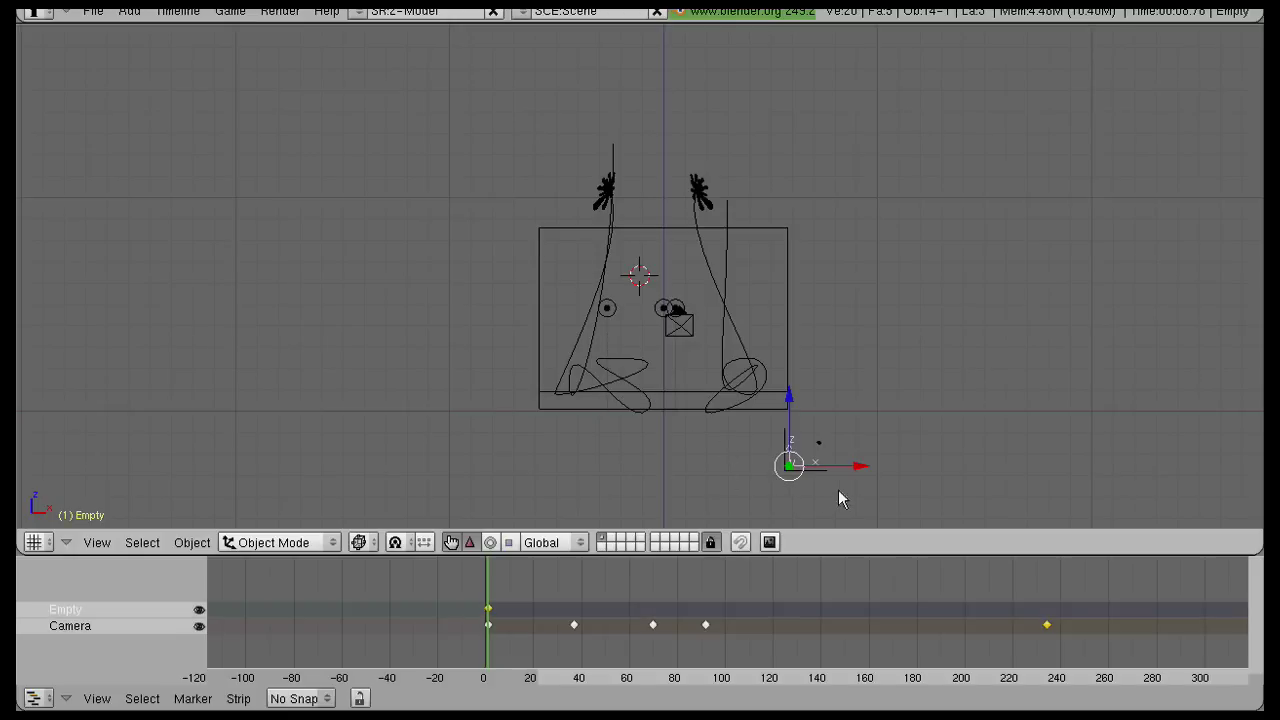
- At frame 91, move the hook empty along X and insert a LocRotScale keyframe
left_click_drag(647, 612, 704, 619)
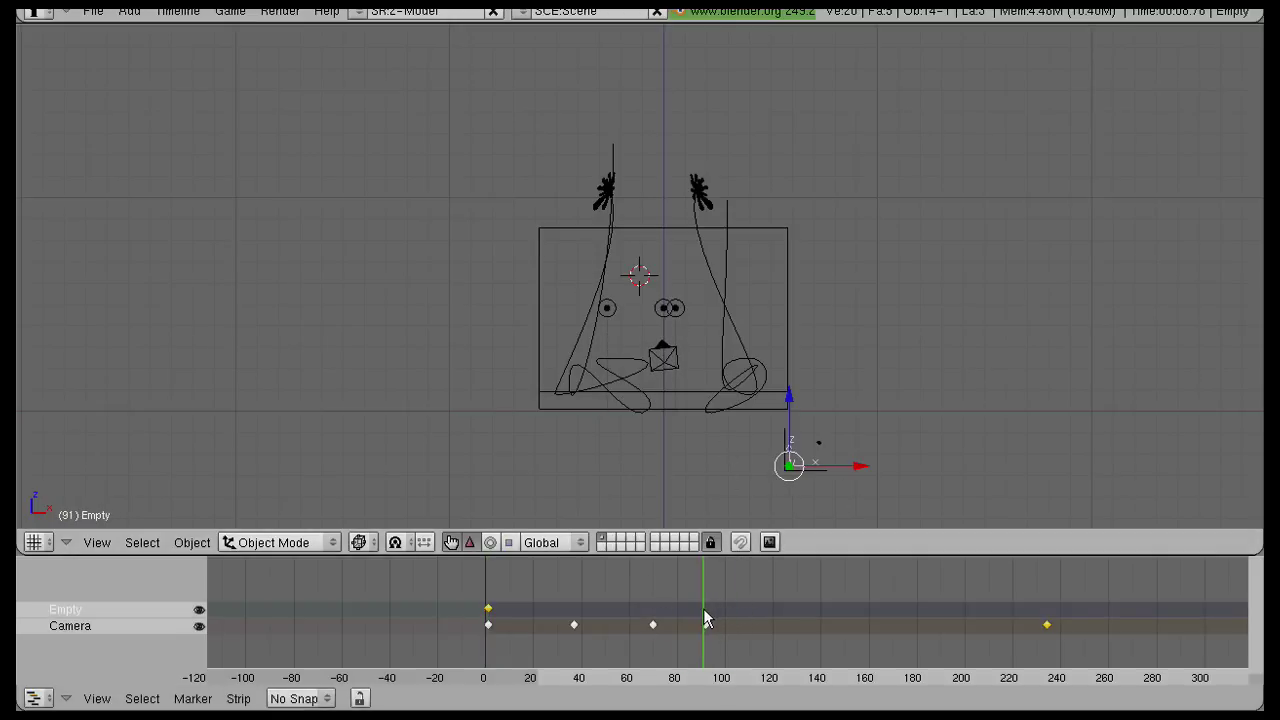
left_click(821, 479)
key("c")
scroll(821, 479, "up", 10)
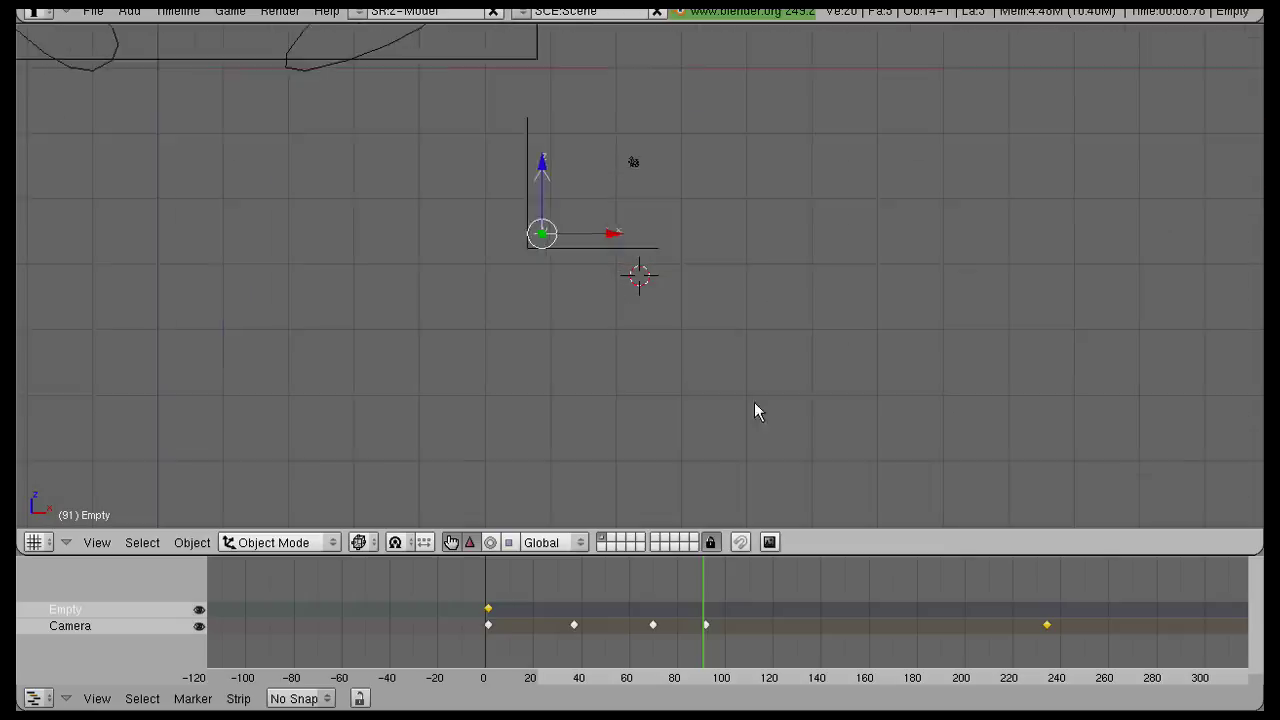
left_click_drag(527, 190, 787, 205)
key("i")
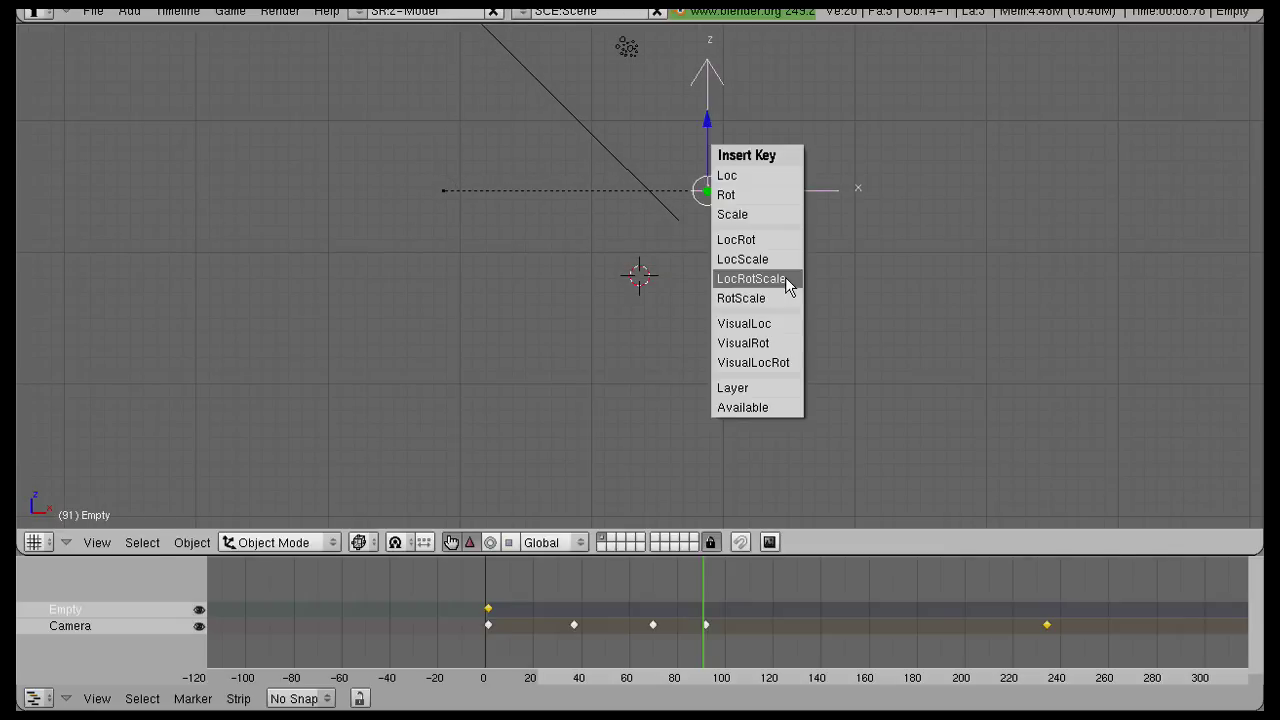
left_click(785, 277)
- Check the vines through the camera in solid shading from frame 91 to frame 225
scroll(663, 489, "down", 8)
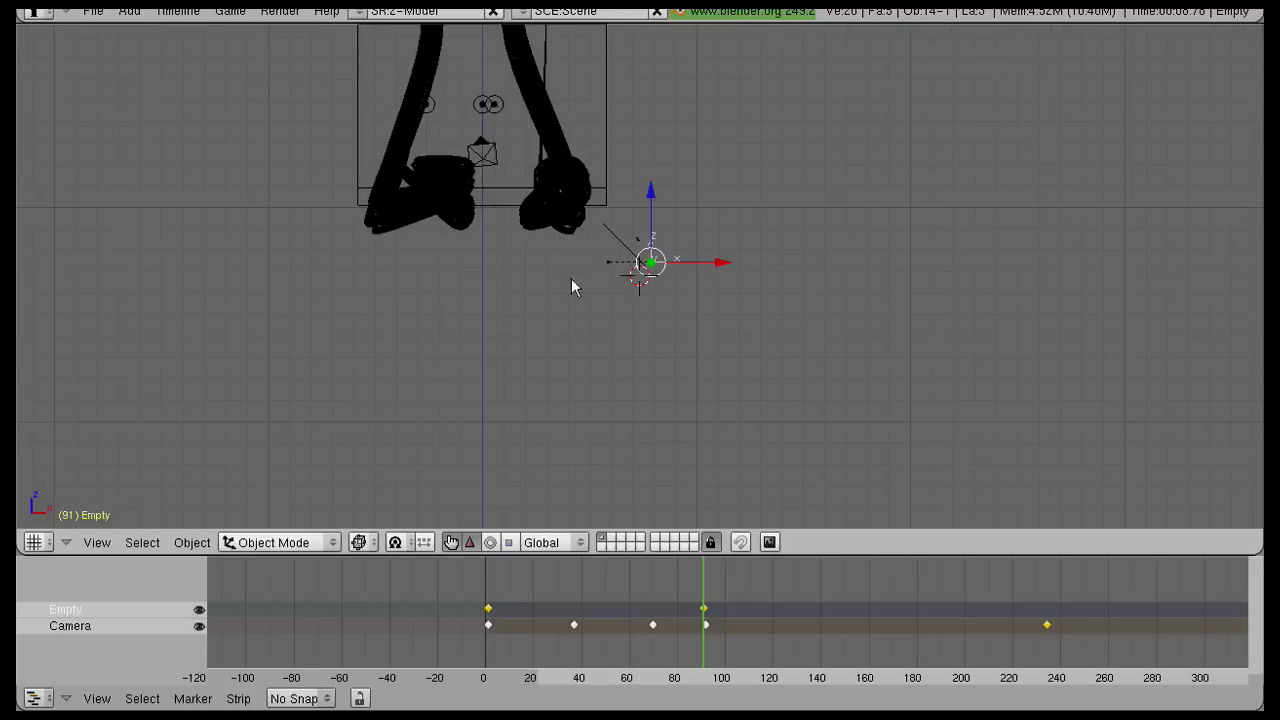
key("KP_0")
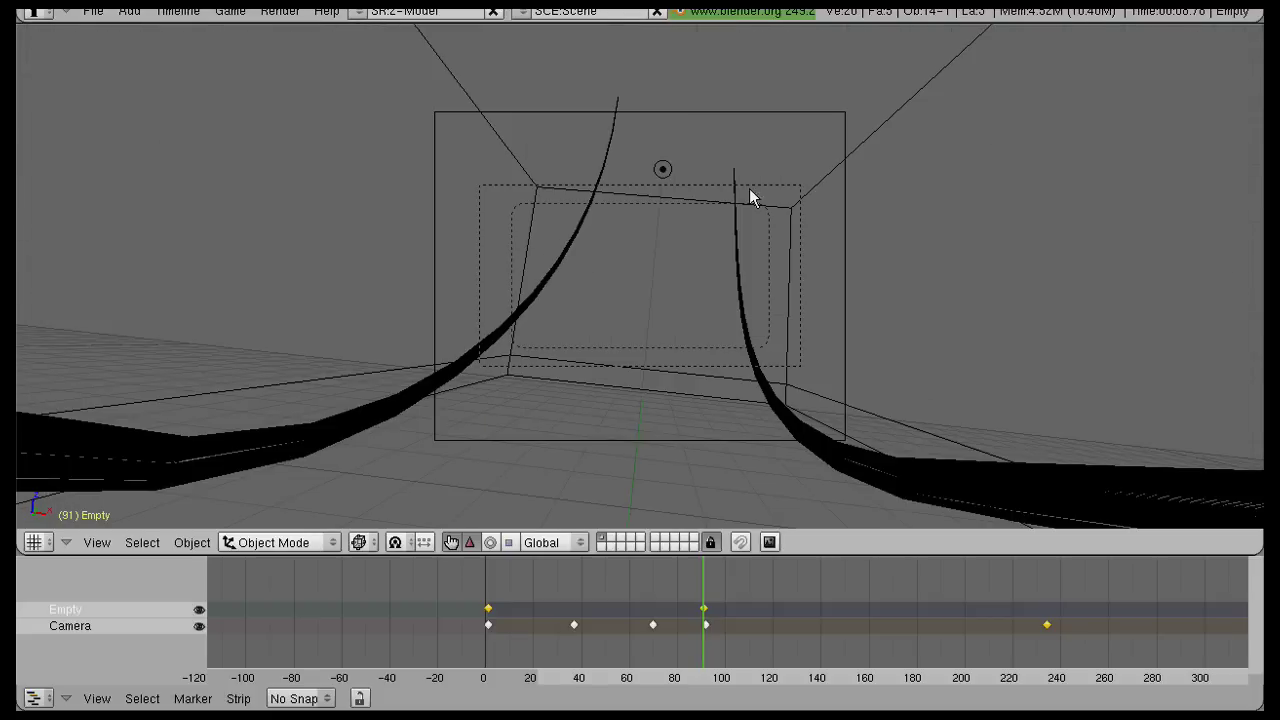
key("z")
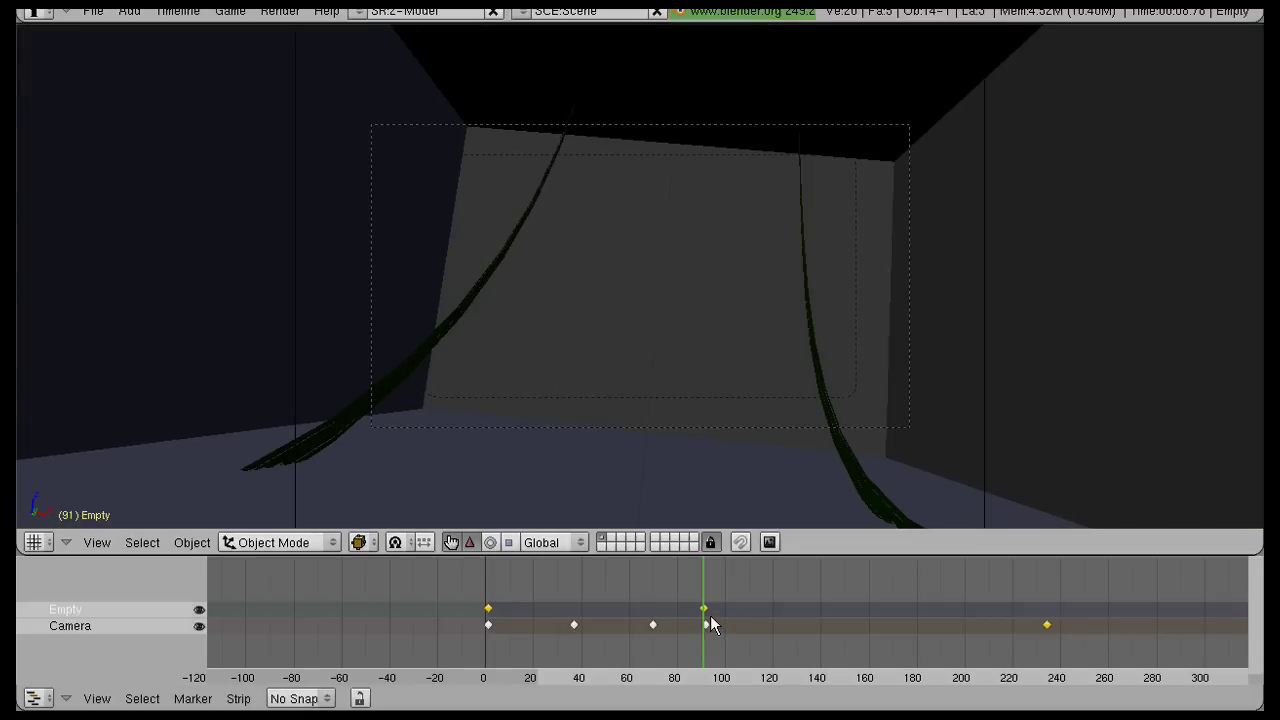
left_click_drag(714, 604, 1032, 603)
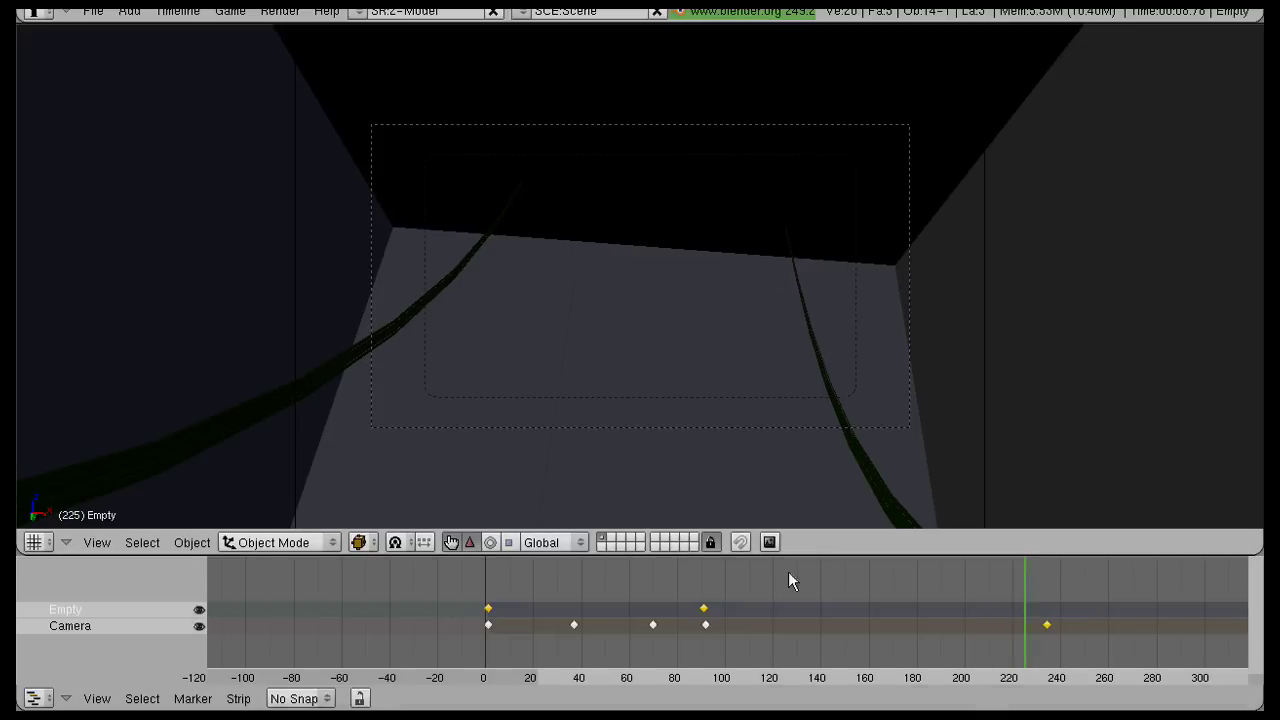
- At frame 223, move the hook empty farther along X and insert a keyframe for it
left_click_drag(846, 604, 1020, 597)
key("KP_1")
scroll(790, 385, "up", 2)
left_click_drag(728, 247, 799, 240)
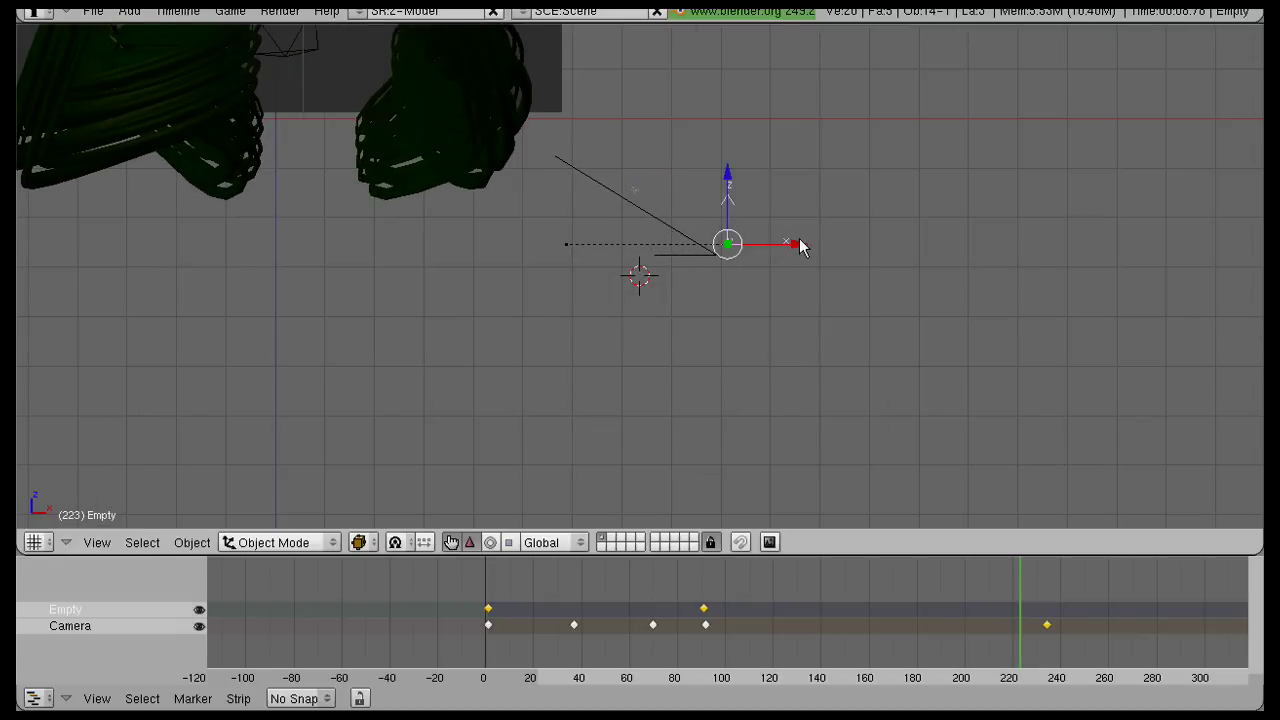
key("i")
left_click(799, 240)
- Scrub back to frame 1 through the camera to check the vine growth animation
key("KP_0")
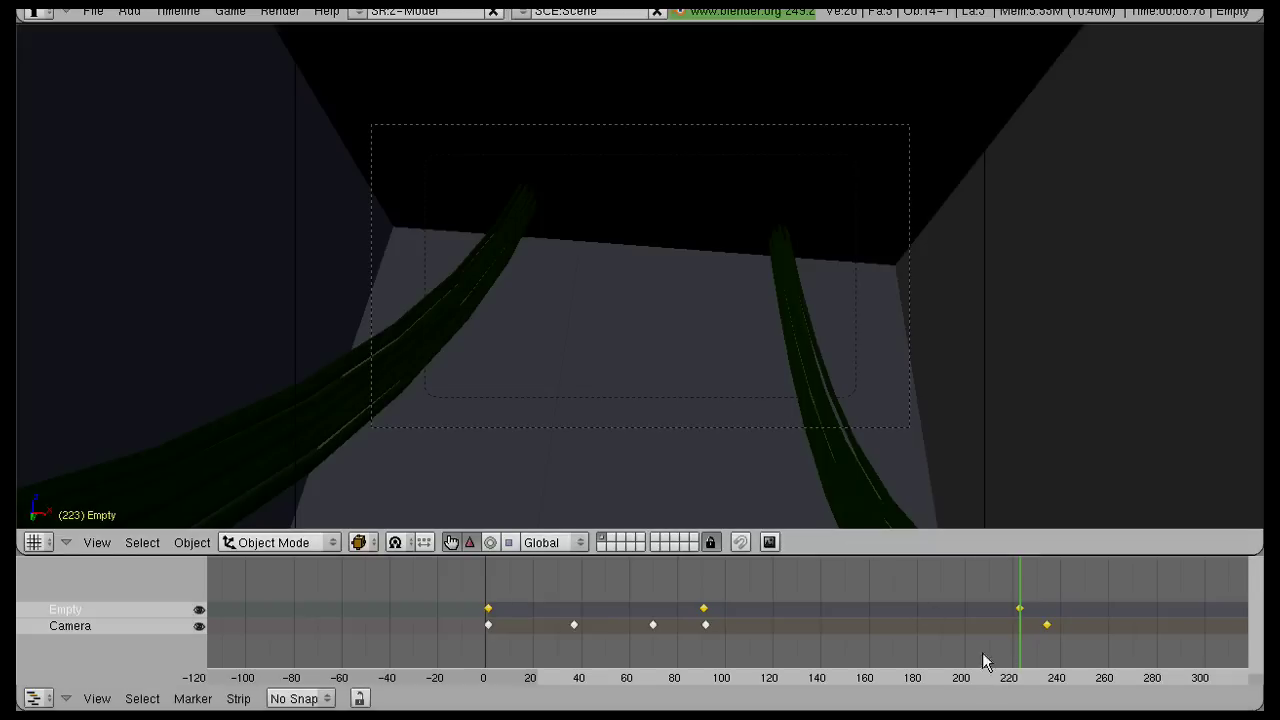
left_click_drag(985, 658, 483, 665)
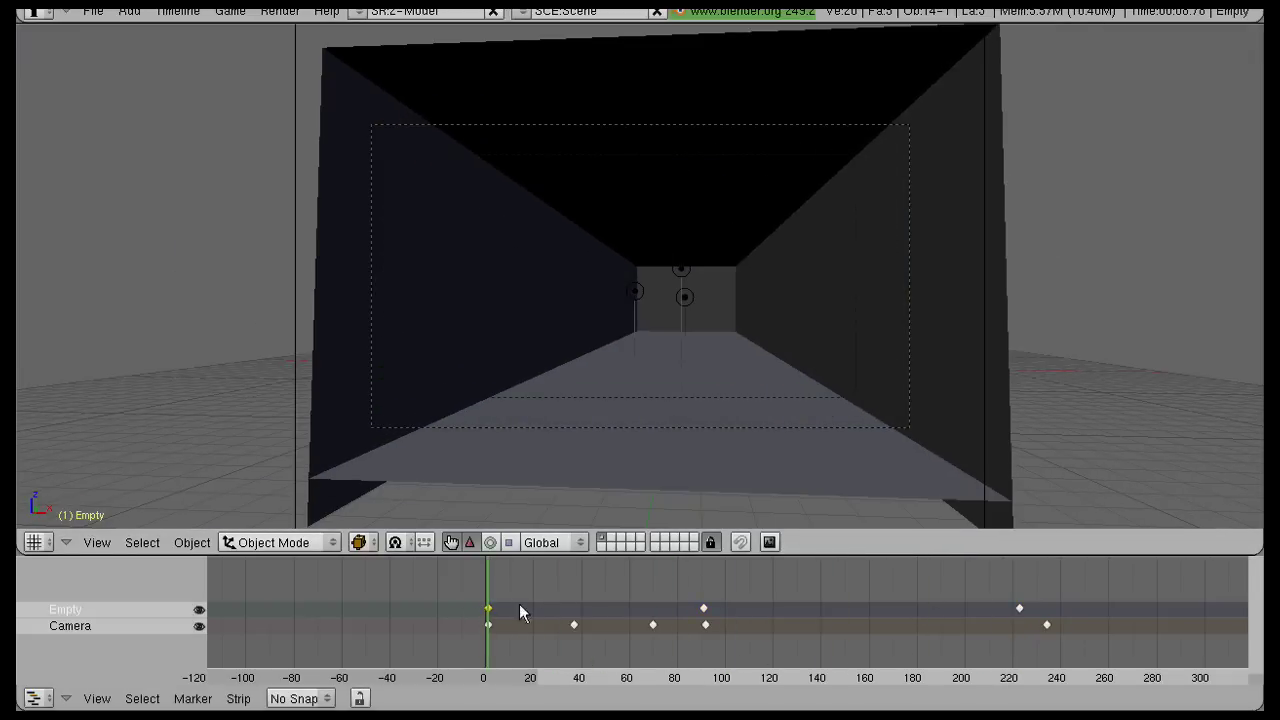
- Move the Empty's first keyframe back to about frame -22, previewing the vine growth through the camera
key("g")
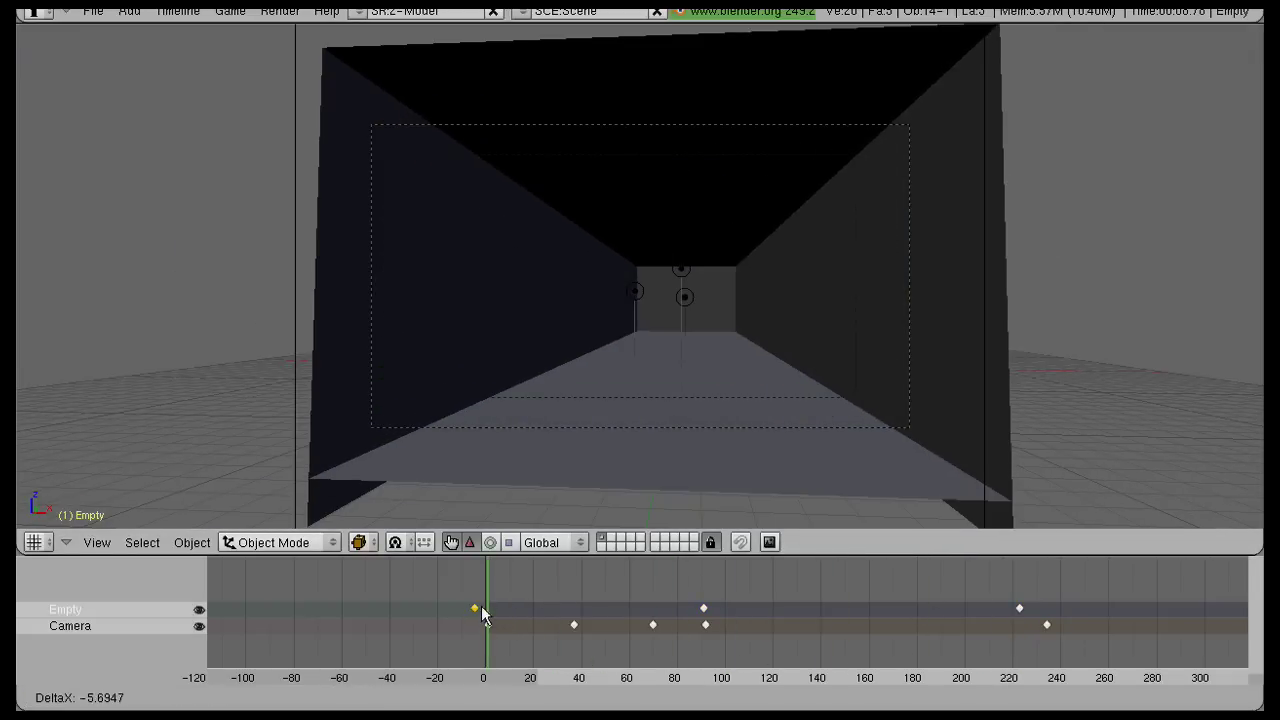
left_click(478, 607)
key("alt+a")
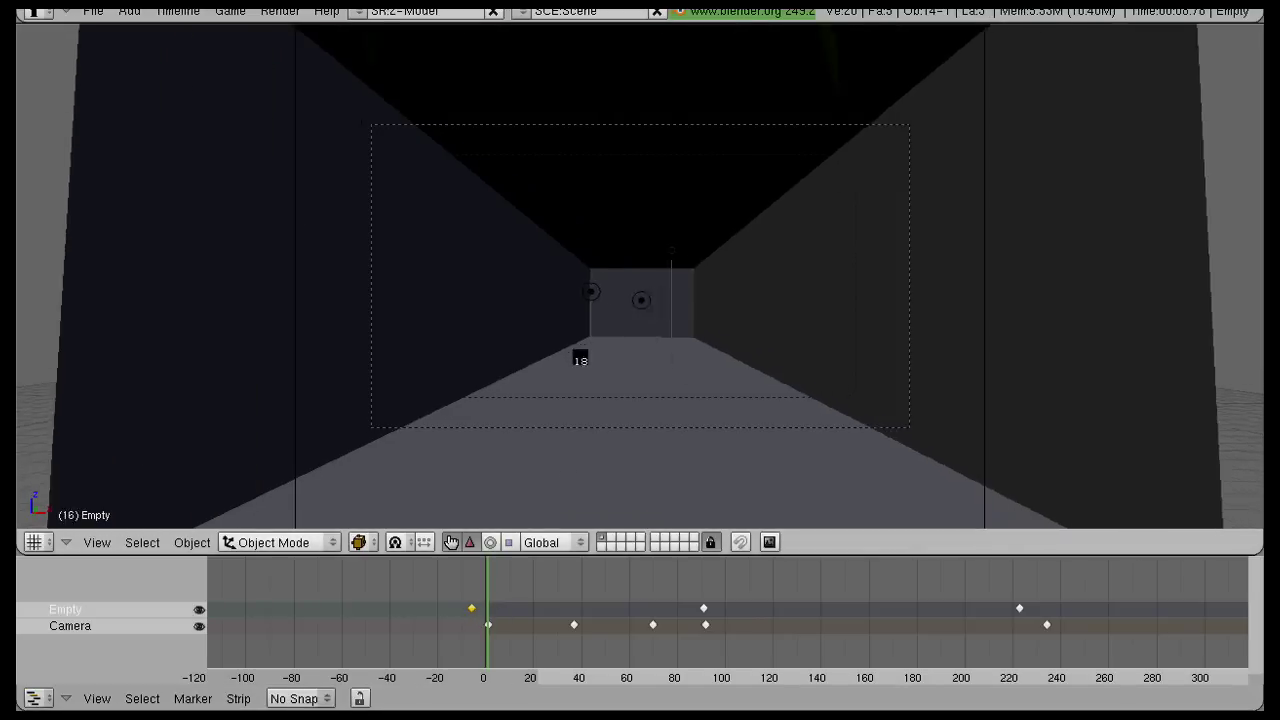
key("Escape")
key("g")
left_click(451, 624)
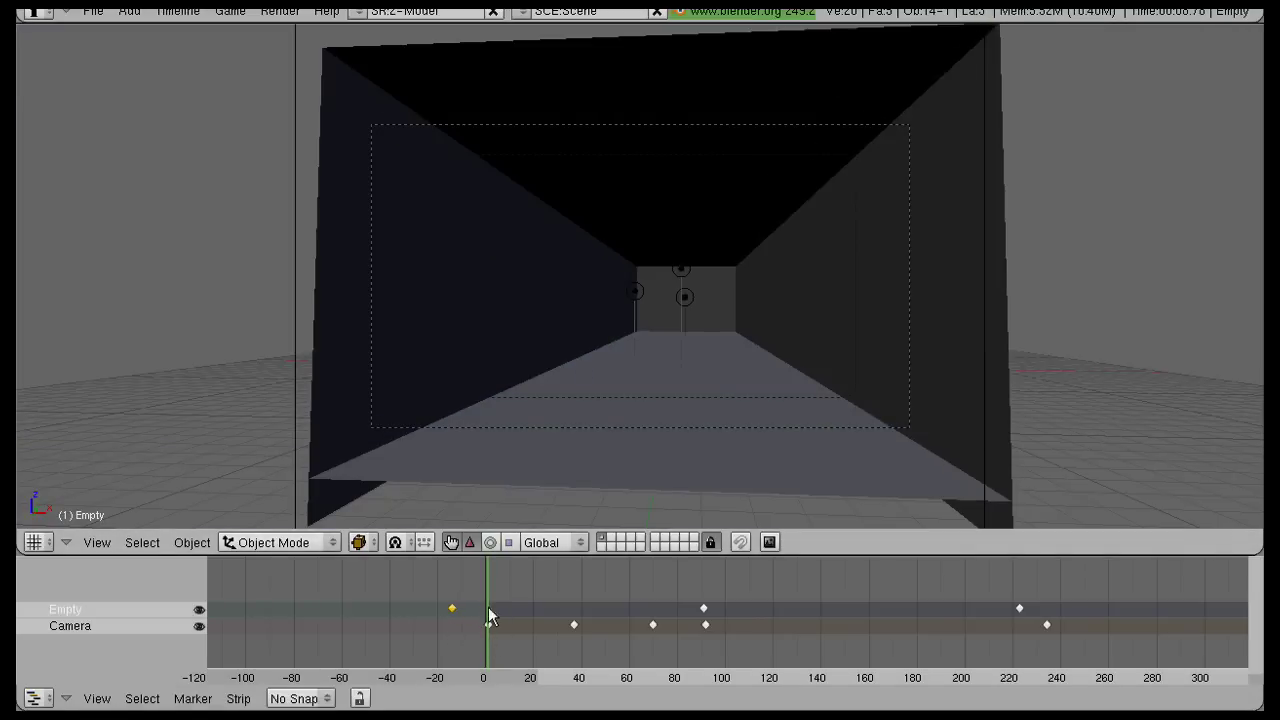
key("g")
left_click(445, 618)
left_click(507, 605)
left_click(474, 601)
key("g")
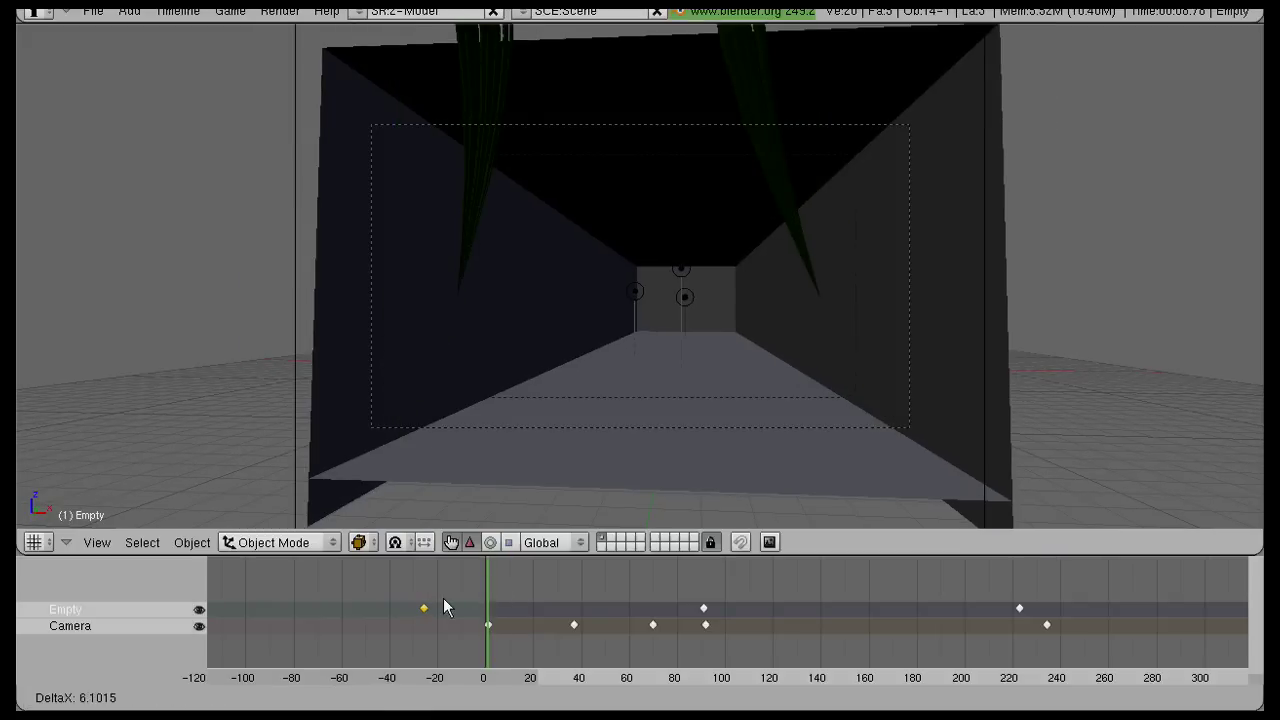
left_click(444, 597)
key("g")
left_click(498, 610)
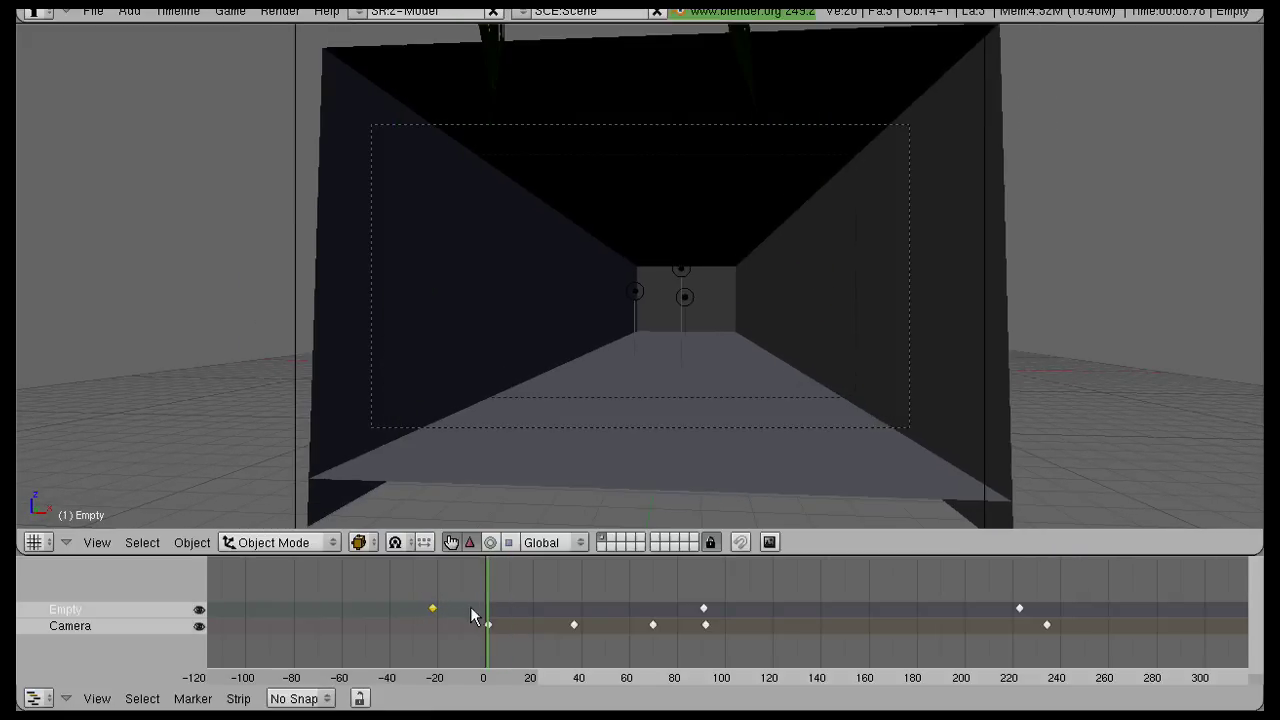
key("alt+a")
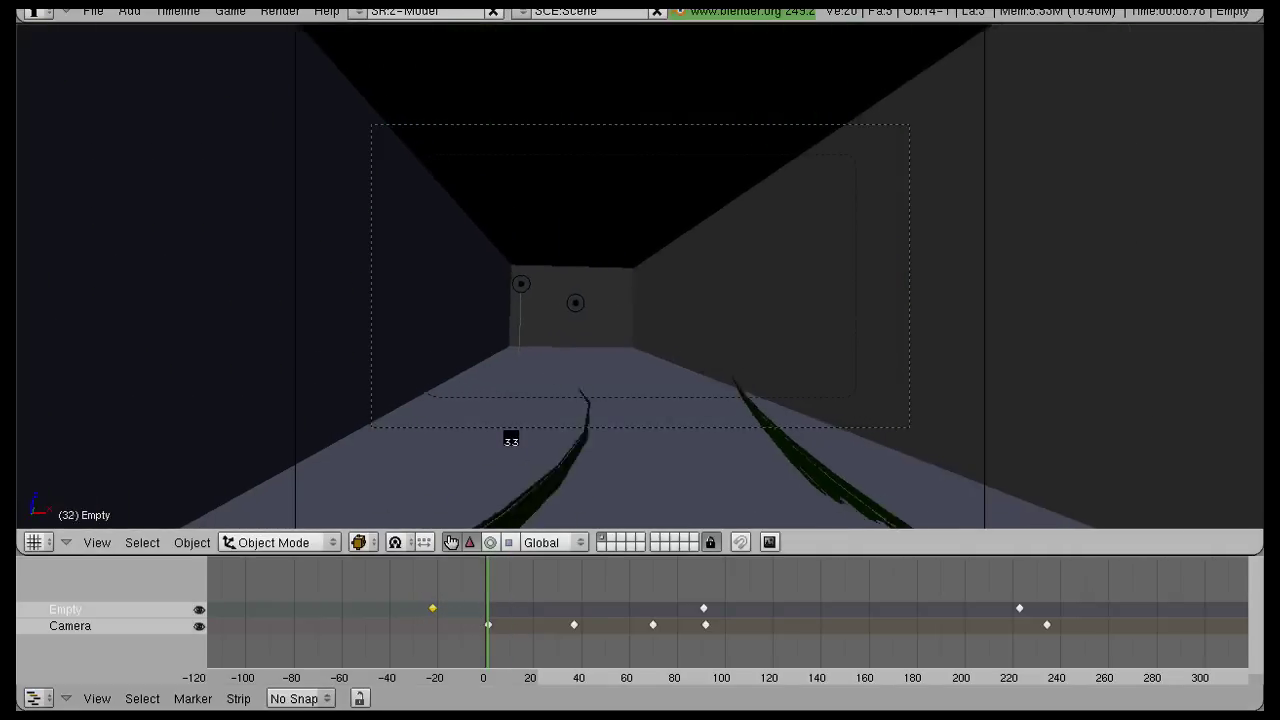
key("Escape")
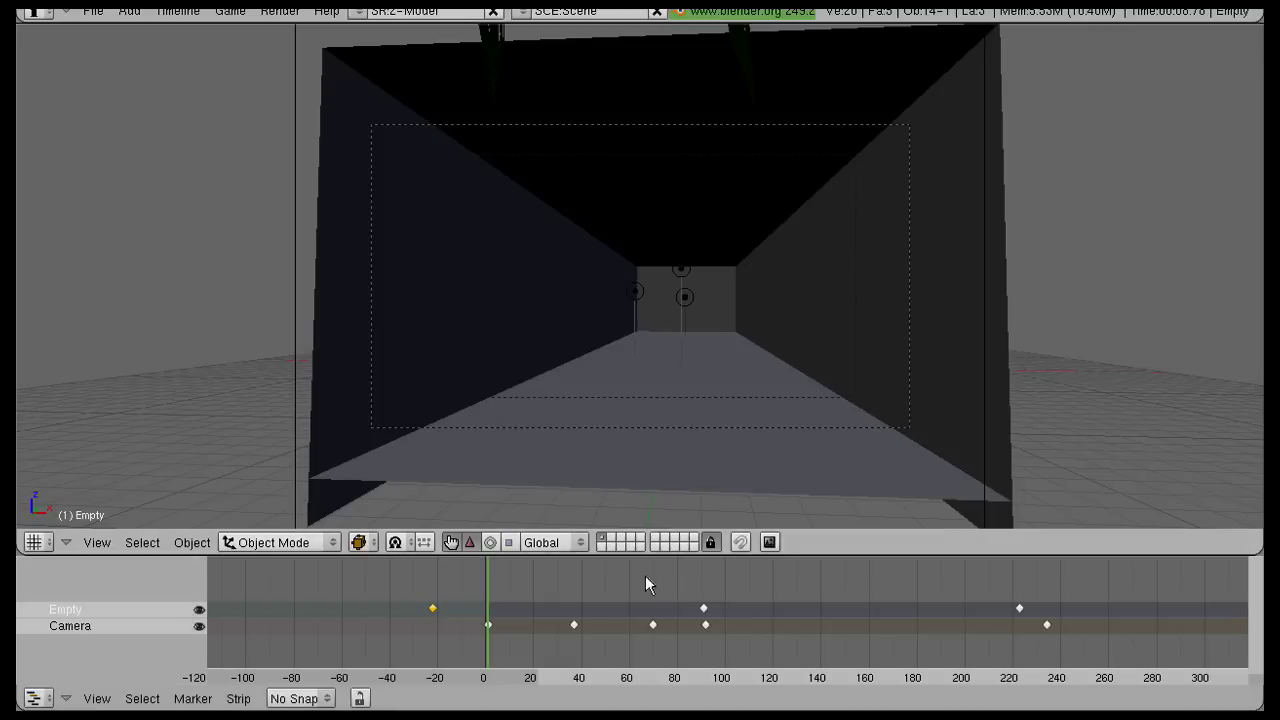
right_click(702, 605)
key("g")
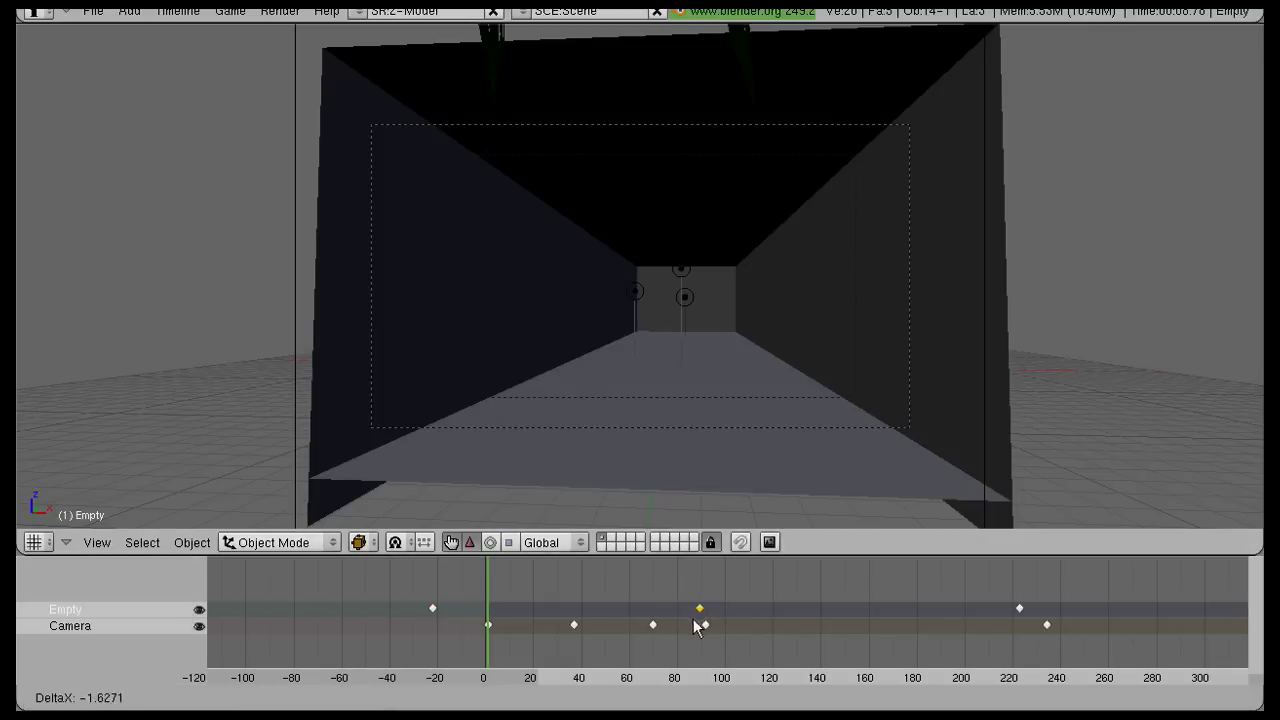
left_click(681, 620)
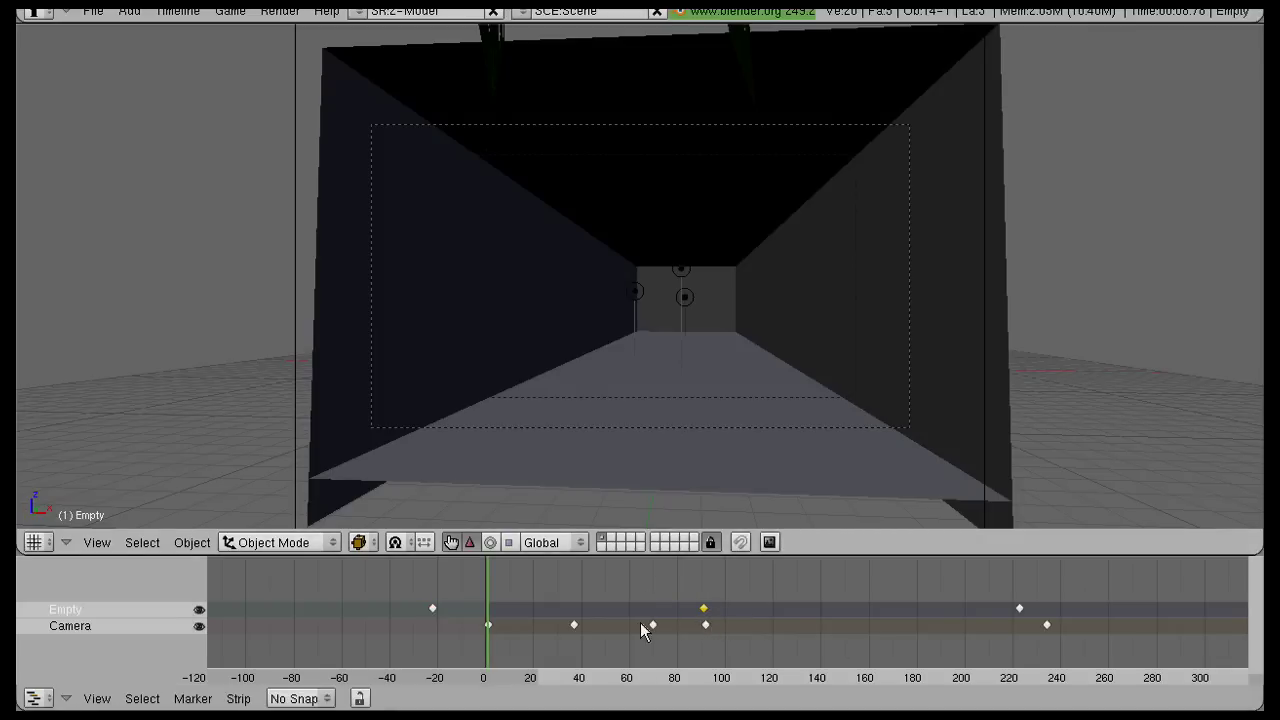
- Scale the first four Camera keyframes apart until the fourth sits at about frame 97, and preview the animation
left_click_drag(519, 634, 740, 624)
key("s")
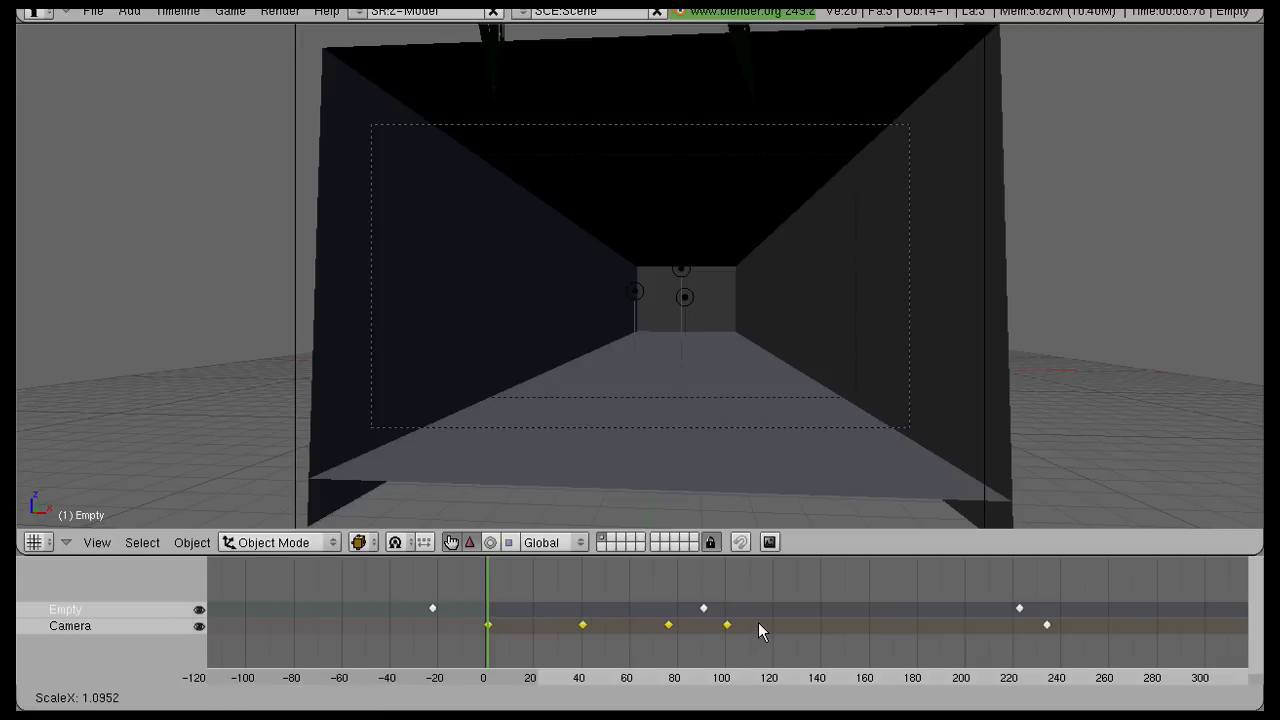
left_click(757, 622)
key("alt+a")
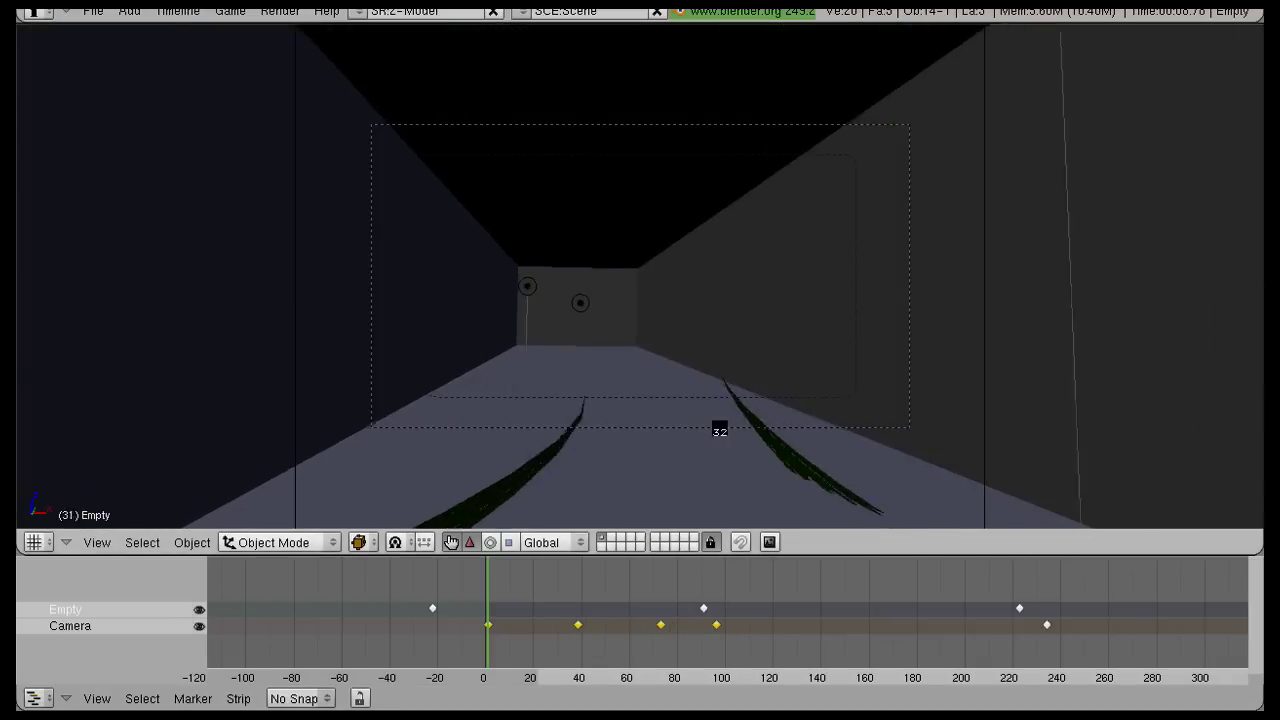
key("Escape")
key("g")
right_click(757, 624)
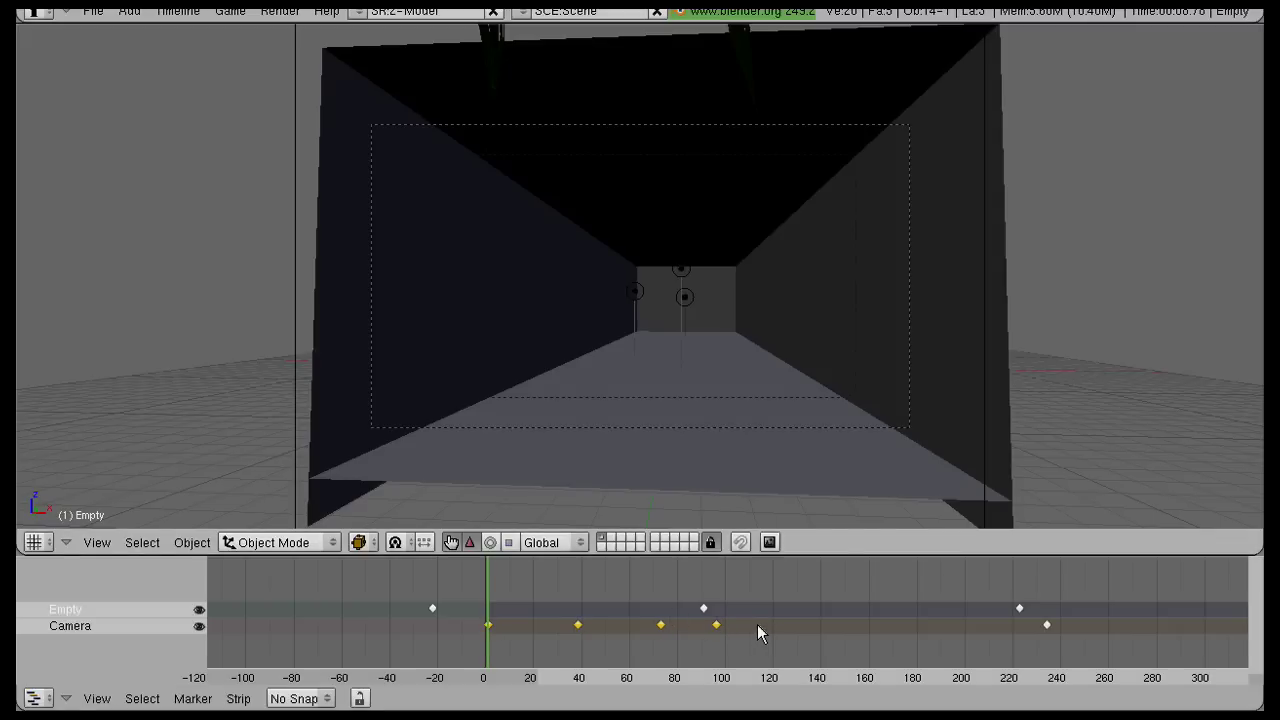
key("g")
right_click(767, 621)
- Stretch the selected Camera keyframes until the last of them sits at about frame 112, and preview the timing
key("s")
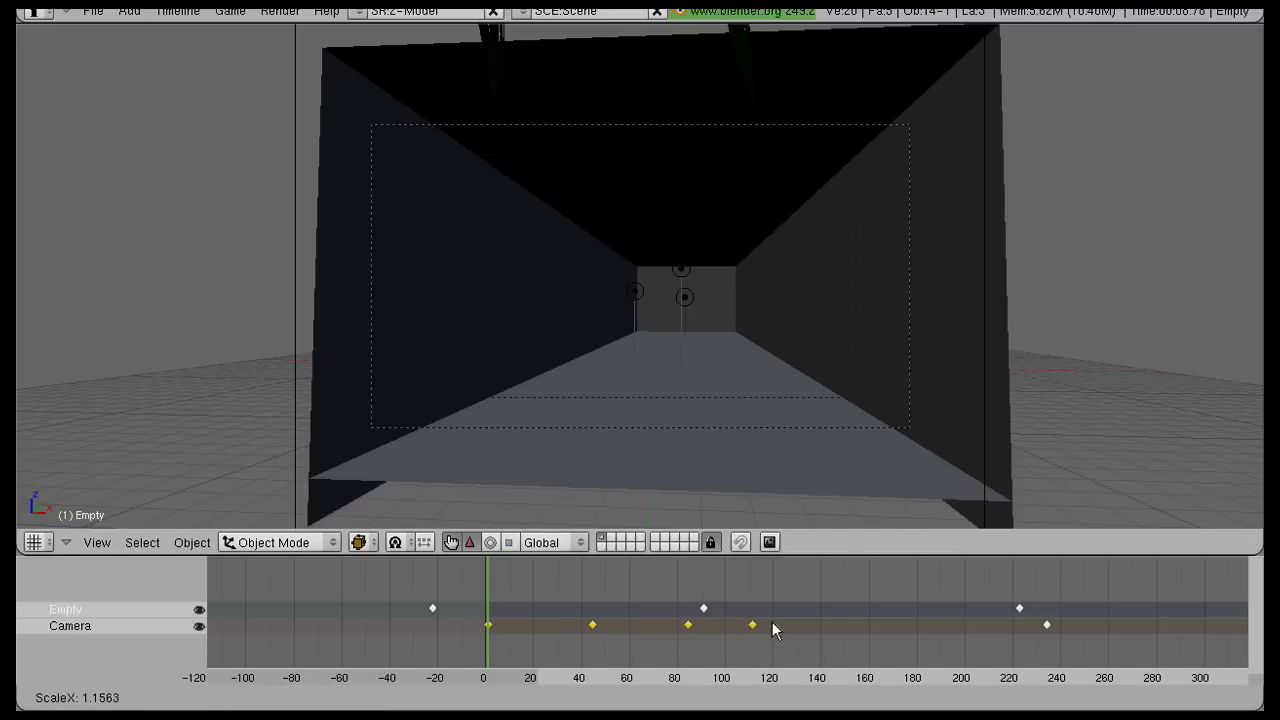
left_click(775, 621)
key("alt+a")
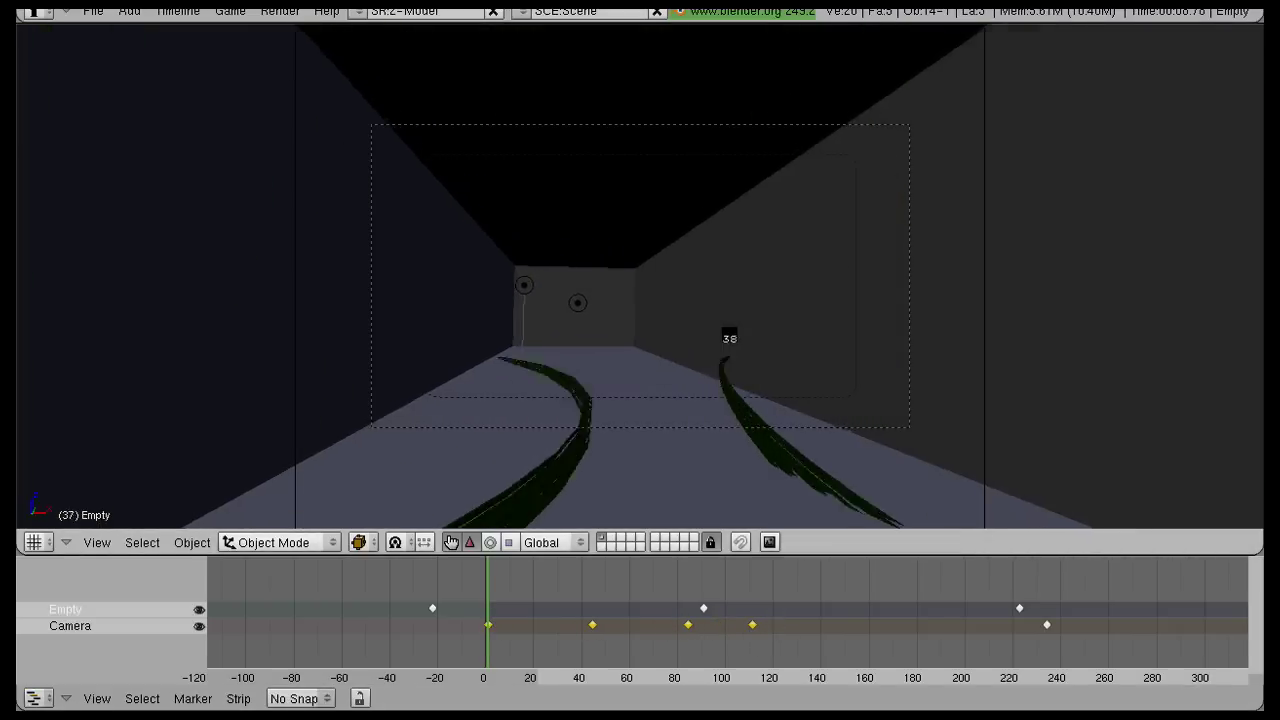
key("Escape")
- Spread the selected Camera keyframes further, placing the last at about frame 125, and play the camera animation
key("s")
left_click(795, 619)
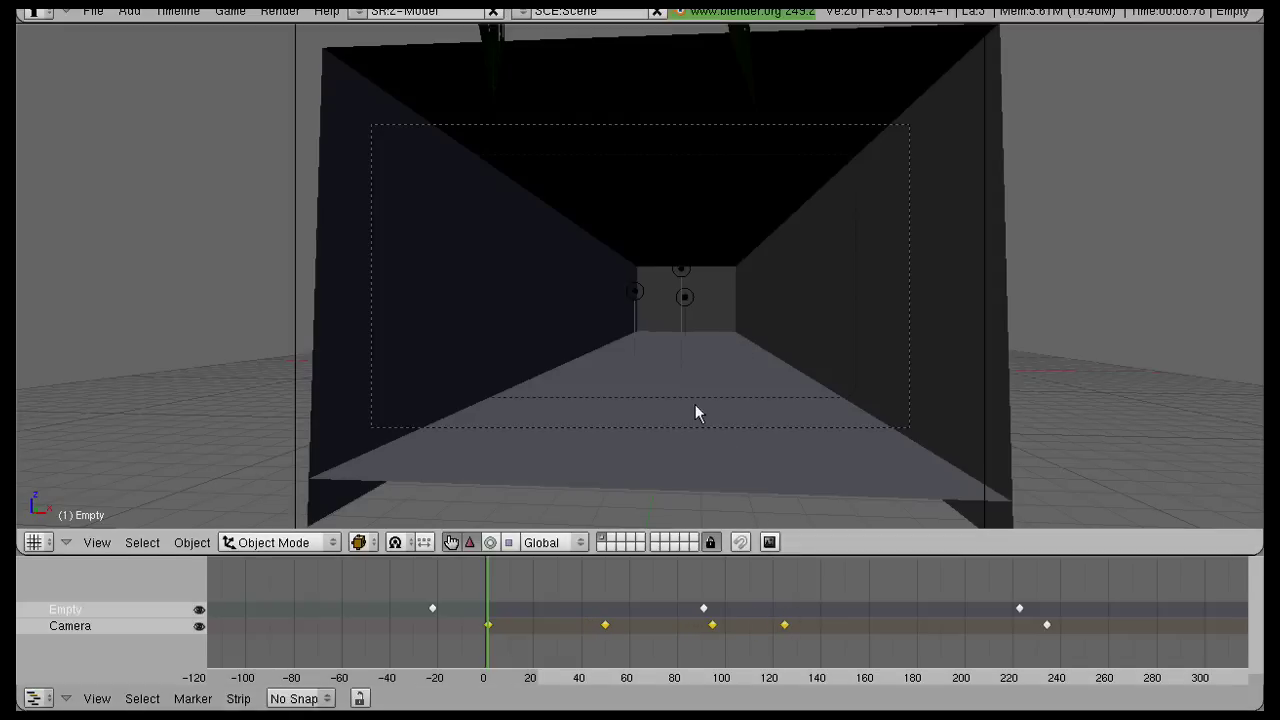
key("alt+a")
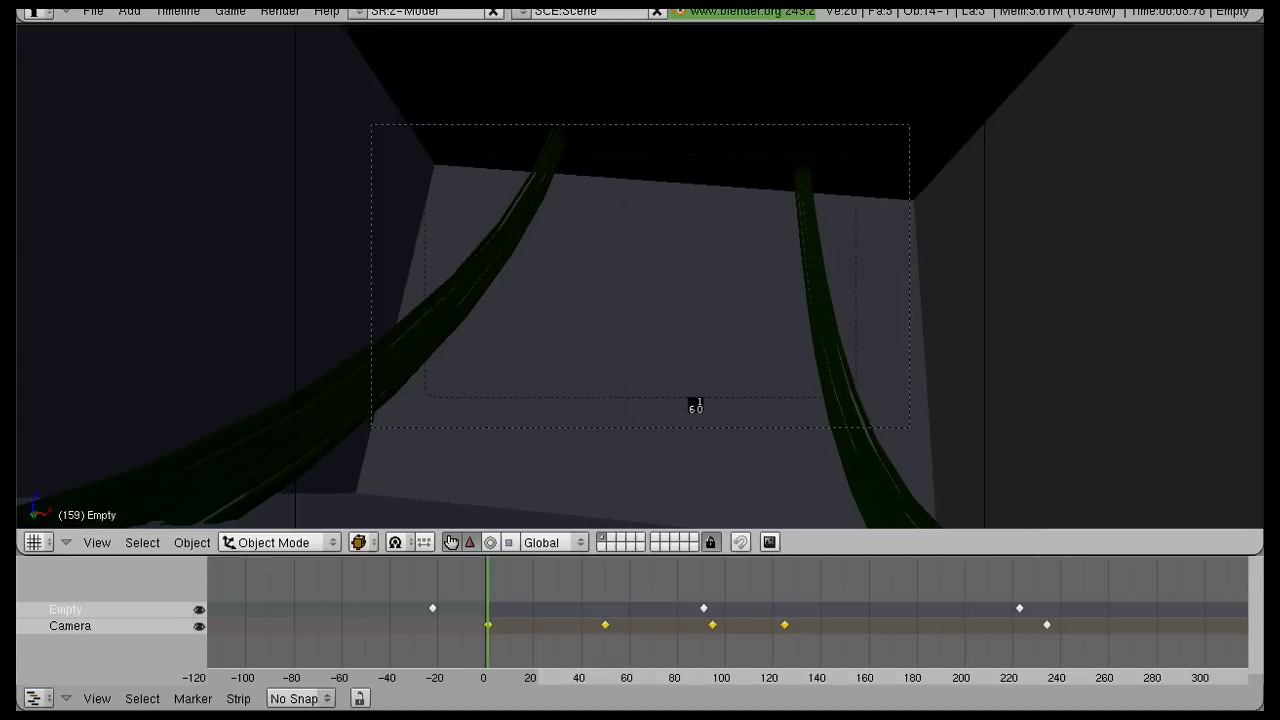
key("Escape")
- At frame 76, edit the left vine's curve and move its sunken floor control point by about -0.79 in X and 1.55 in Z
left_click_drag(652, 625, 668, 591)
right_click(569, 414)
key("Tab")
key("Tab")
right_click(562, 384)
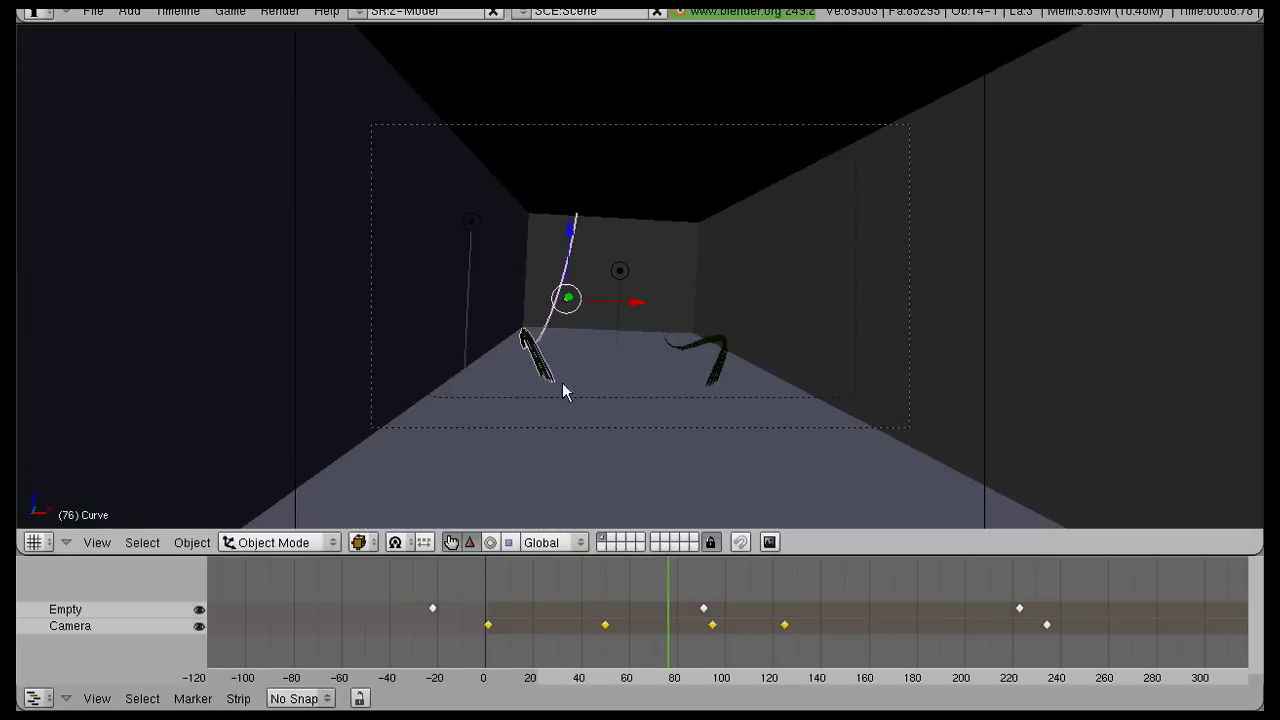
key("Tab")
right_click(594, 447)
key("g")
key("Escape")
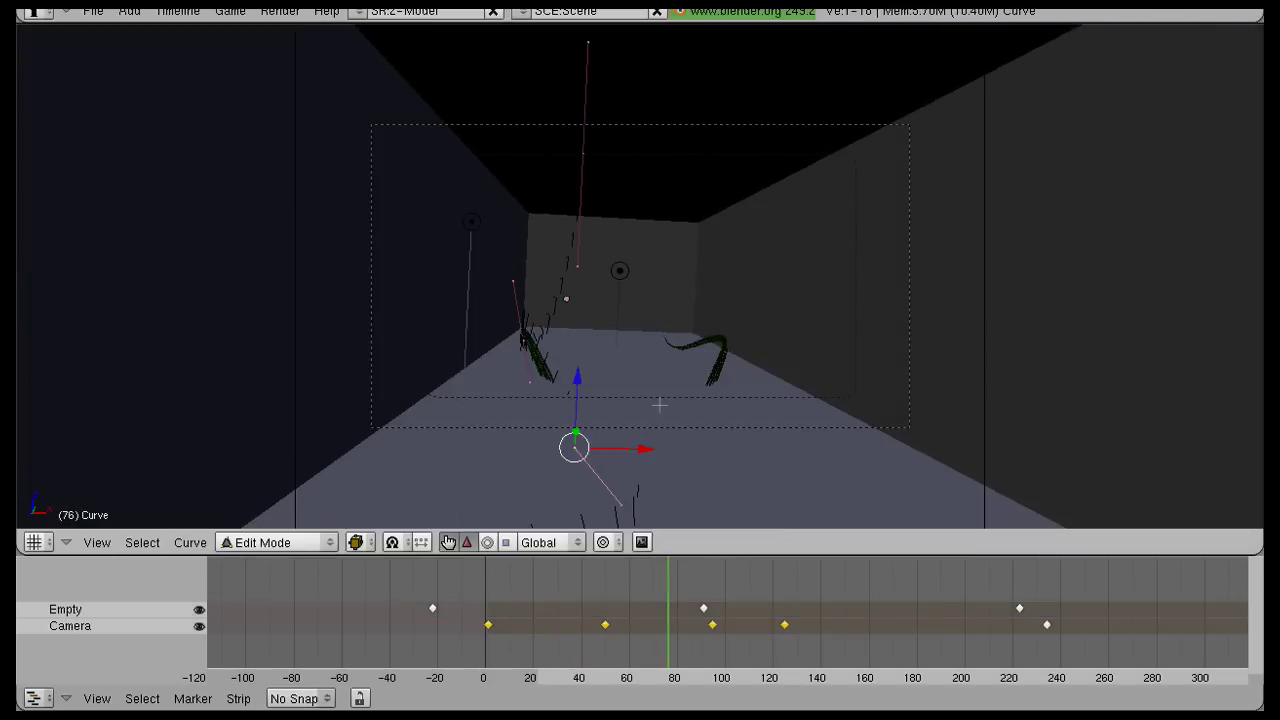
key("s")
left_click(679, 458)
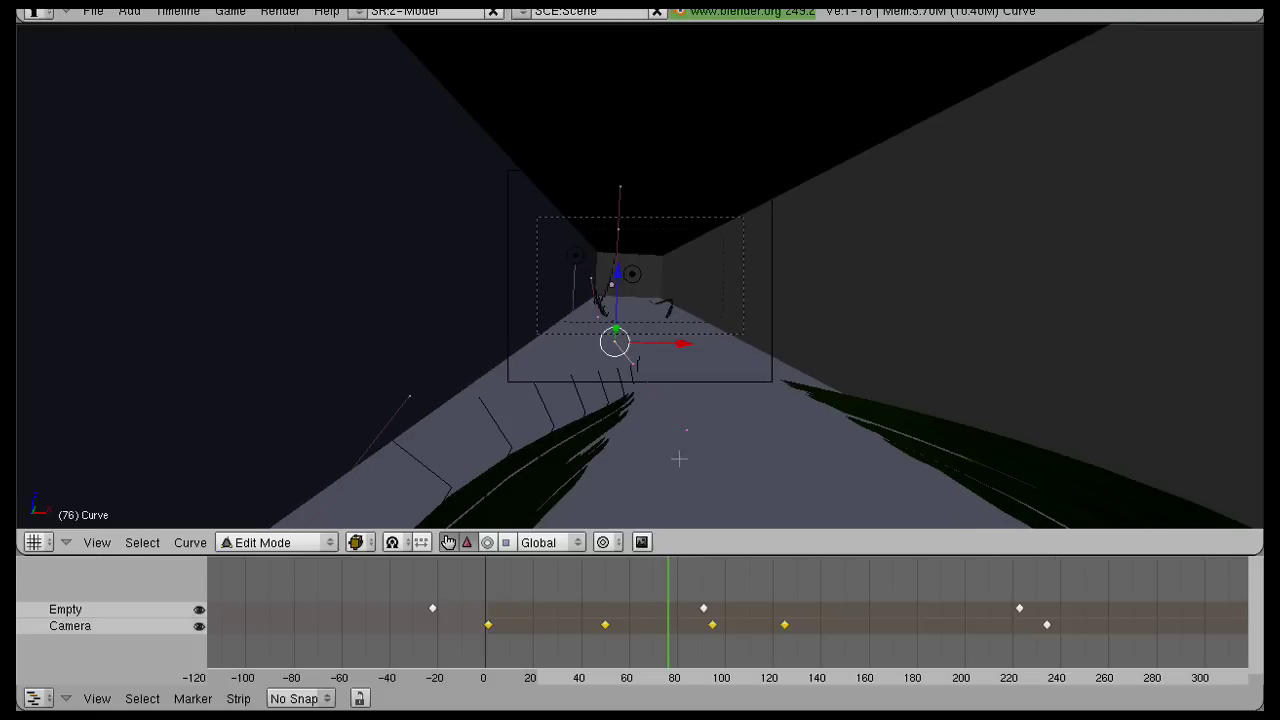
key("g")
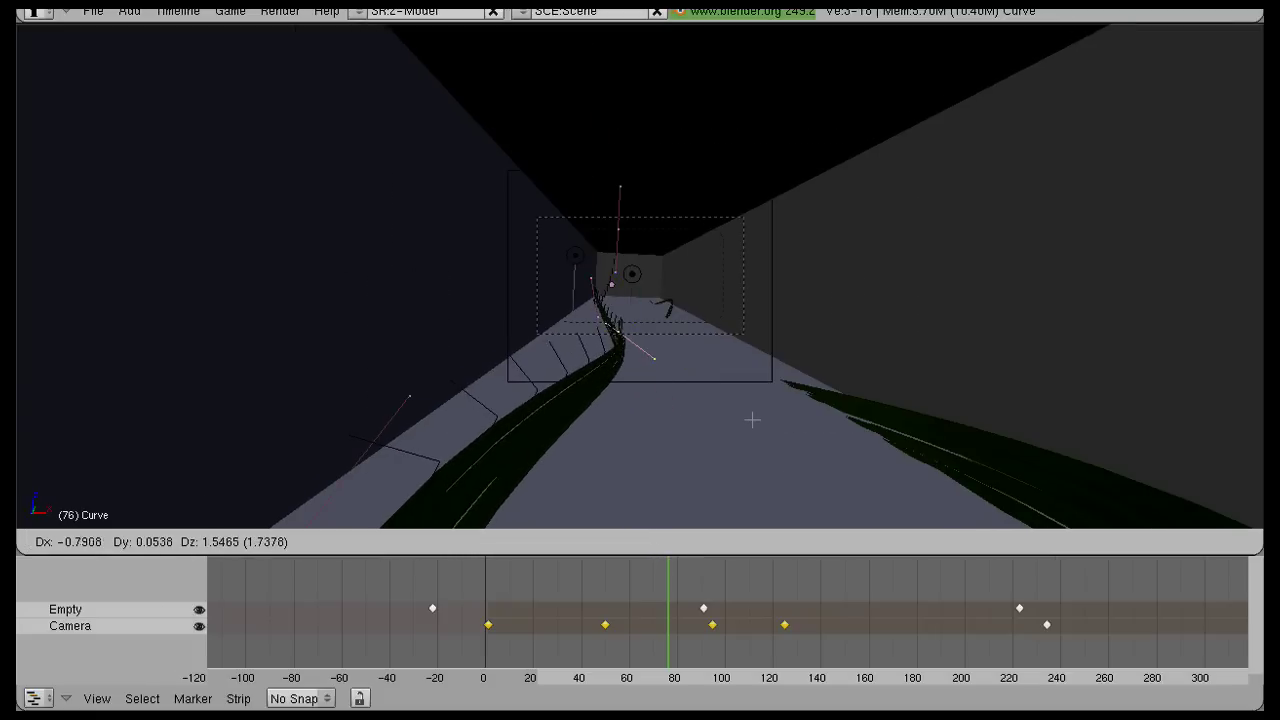
left_click(752, 417)
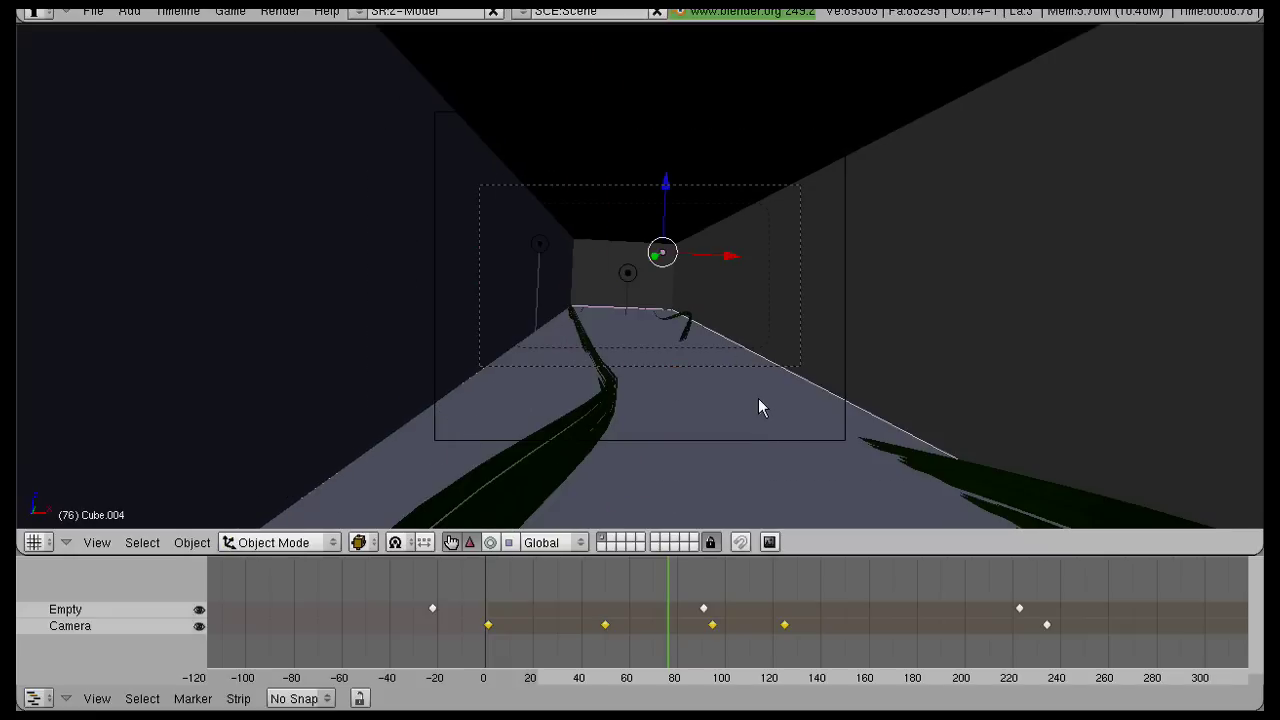
- Edit the right vine's curve, rotating the nearer floor control point and raising its handle so the vine arches above the floor
right_click(942, 500)
scroll(911, 482, "up", 1)
scroll(698, 448, "down", 2)
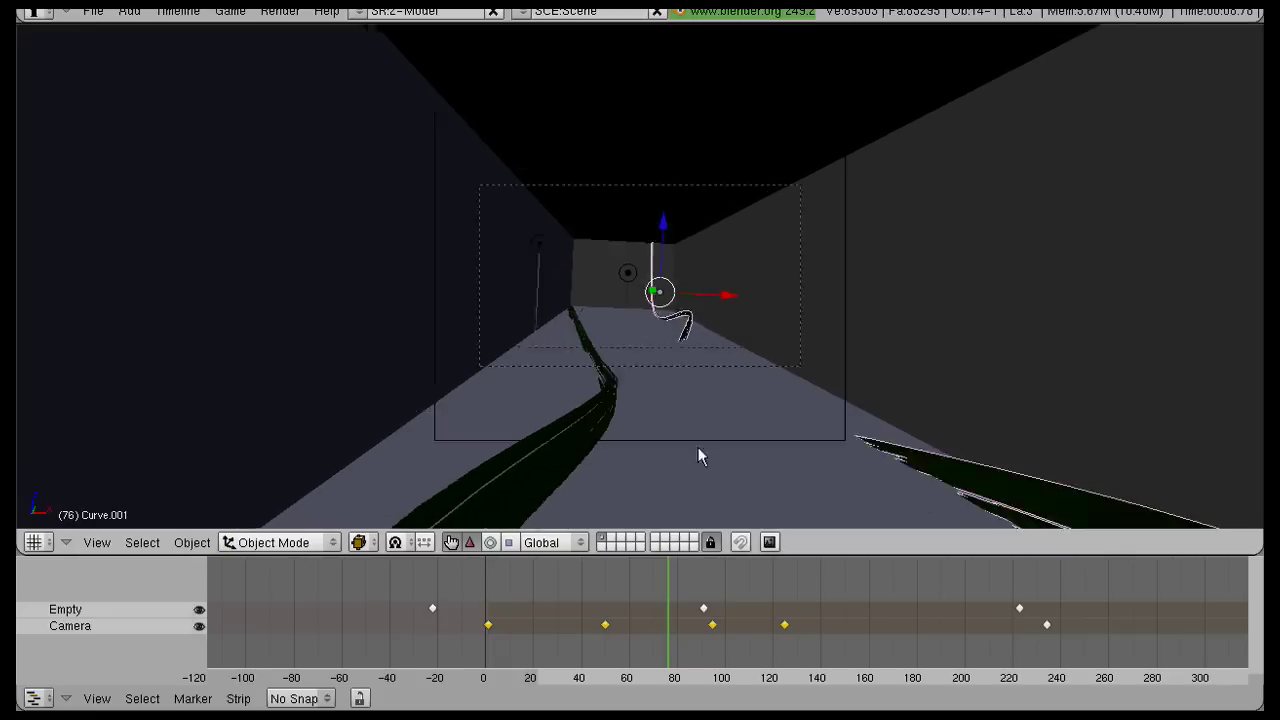
key("Tab")
key("r")
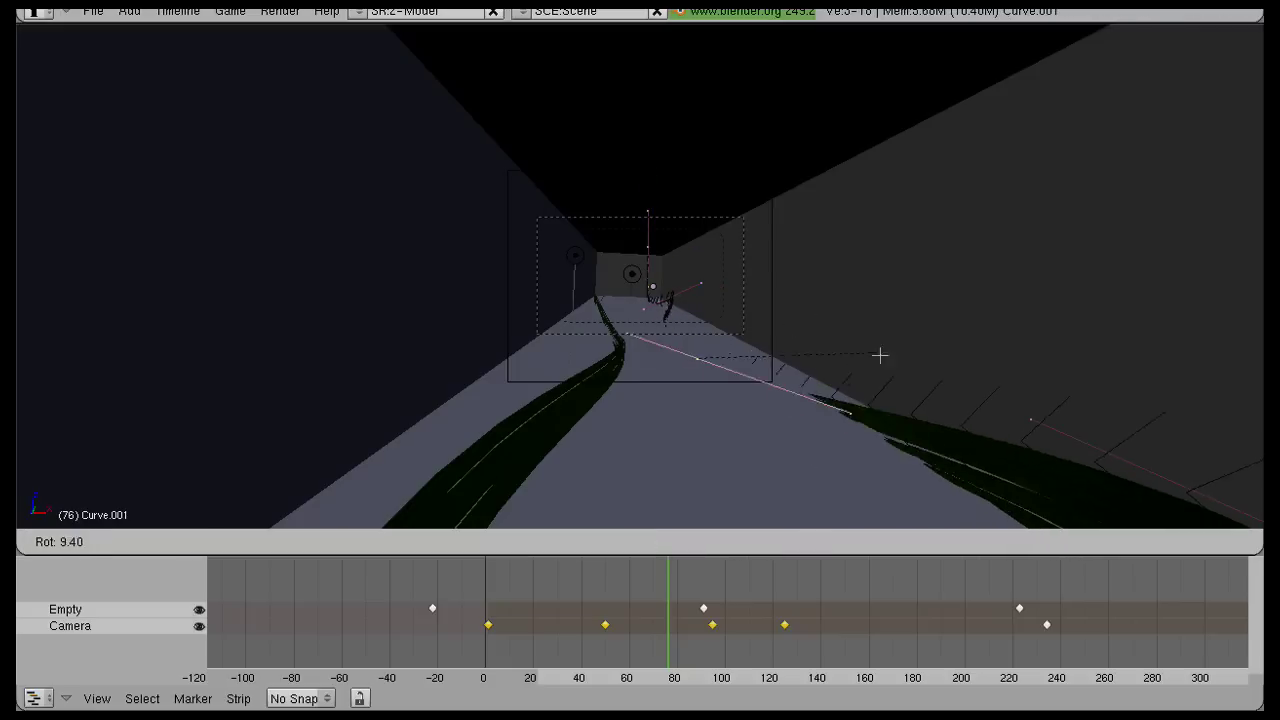
left_click(817, 371)
right_click(872, 418)
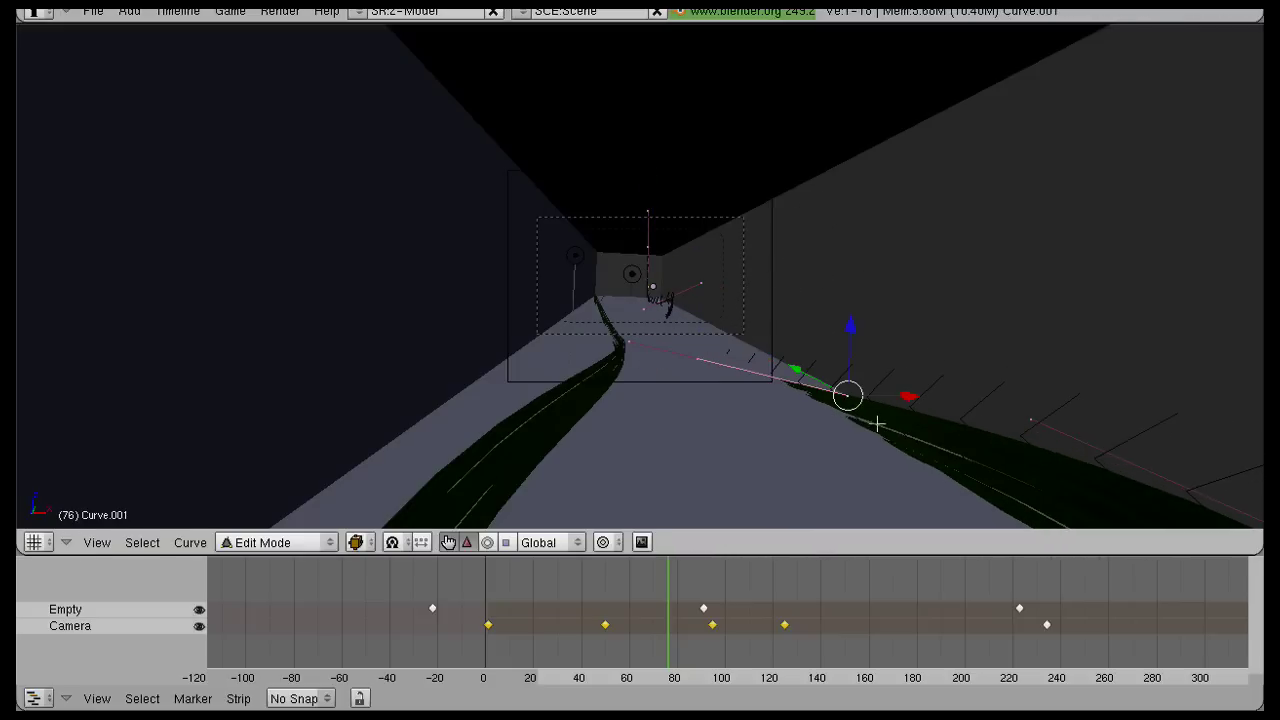
key("g")
left_click(891, 296)
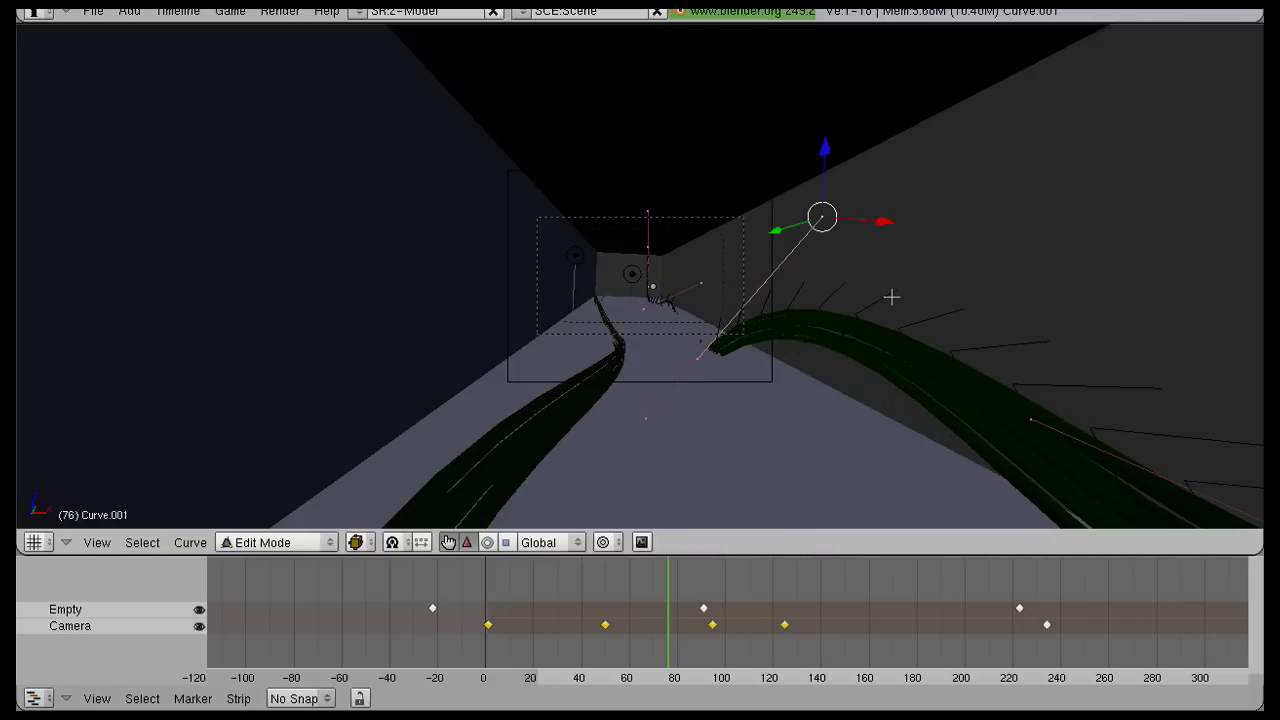
- Raise the handle of the right vine's farther control point near the back wall and return to Object Mode
scroll(652, 342, "up", 4)
right_click(779, 303)
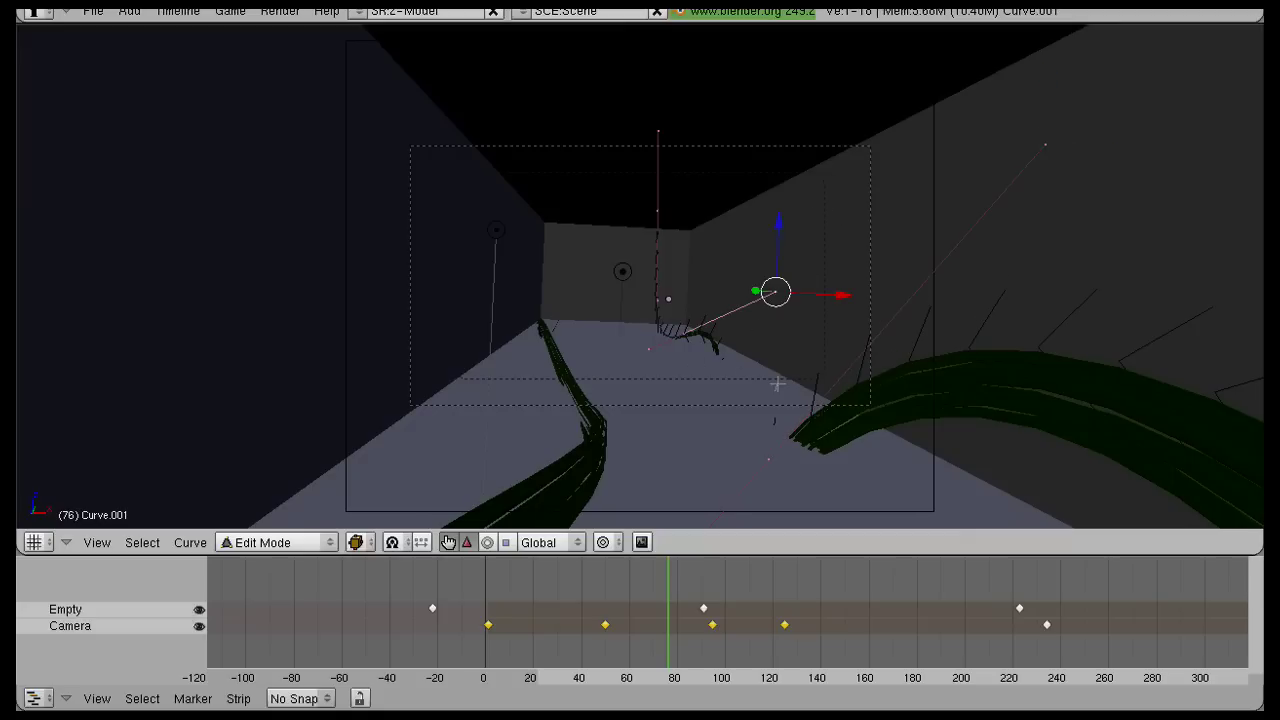
key("g")
right_click(800, 240)
key("g")
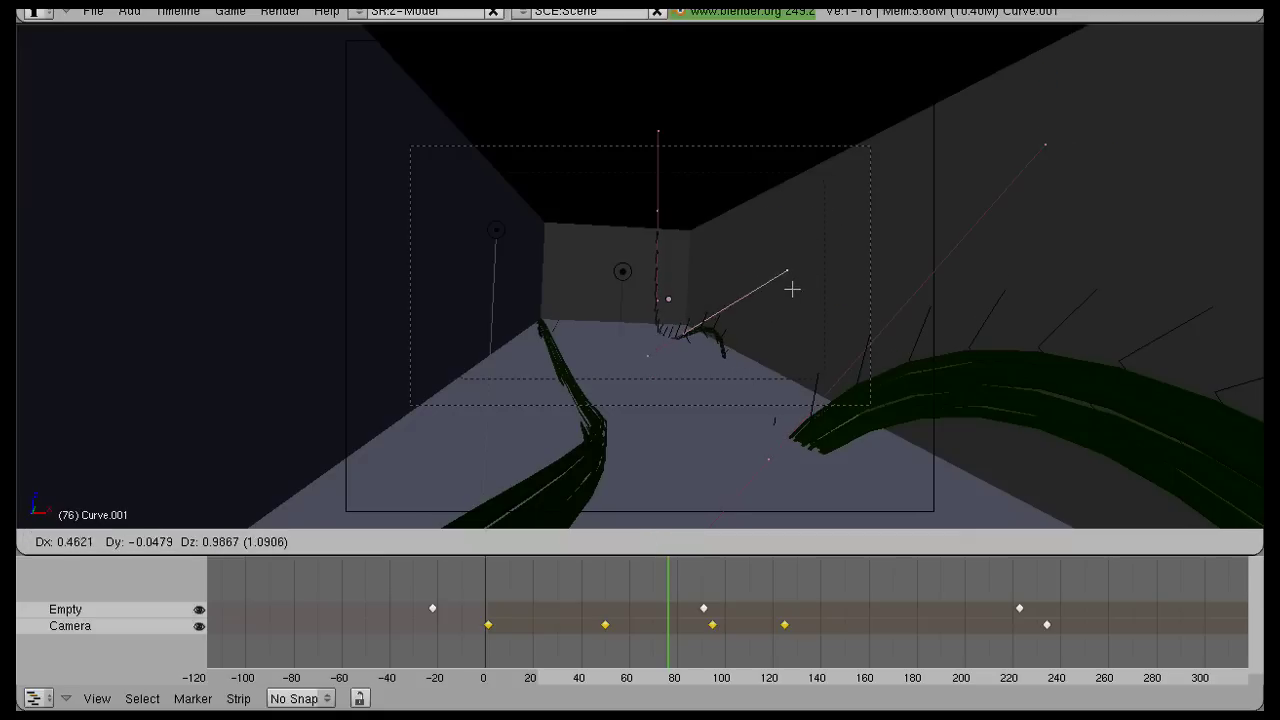
left_click(797, 244)
left_click(306, 542)
left_click(271, 523)
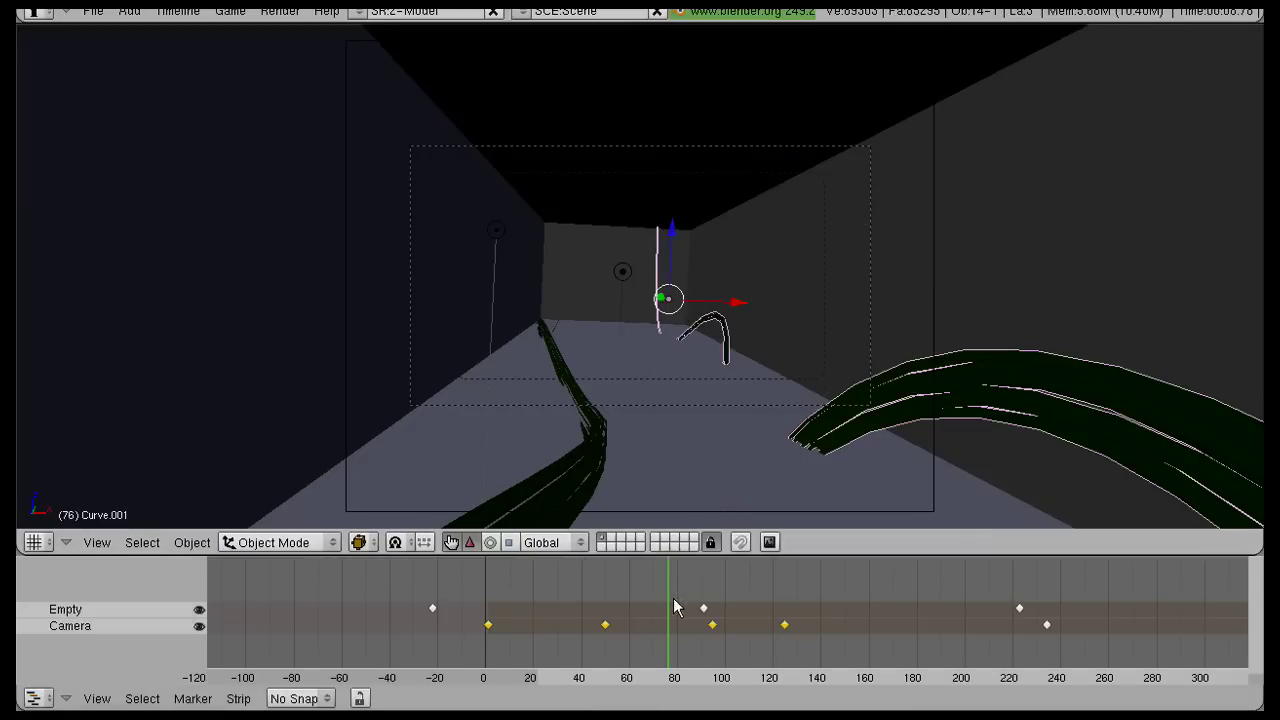
- Return to frame 1 and play the animation twice through the camera to check the reshaped vines
left_click(590, 622)
left_click_drag(590, 622, 487, 622)
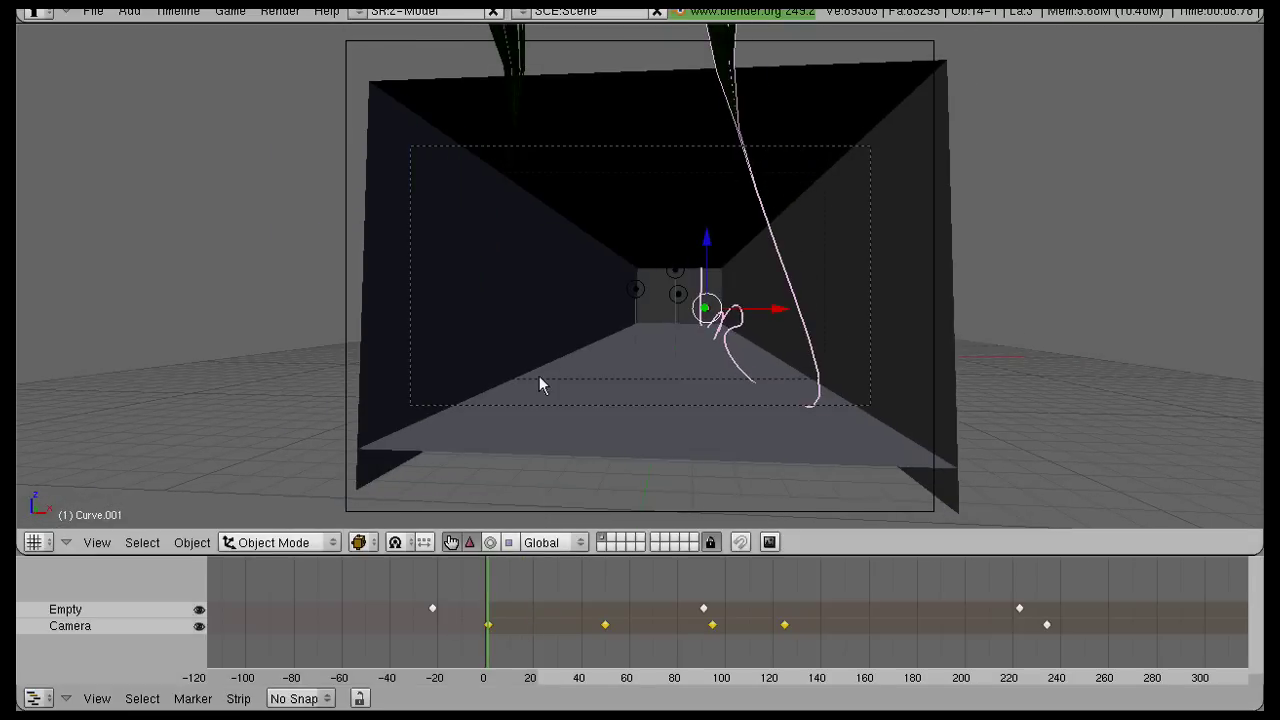
key("alt+a")
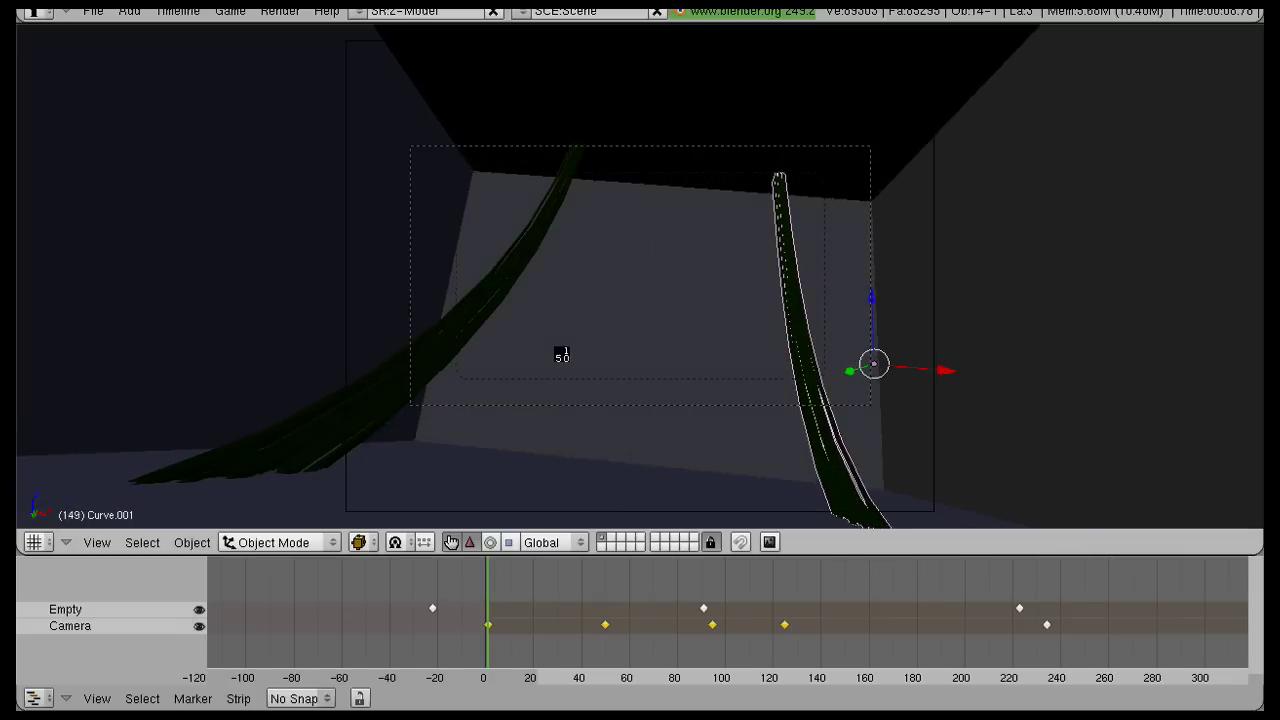
key("Escape")
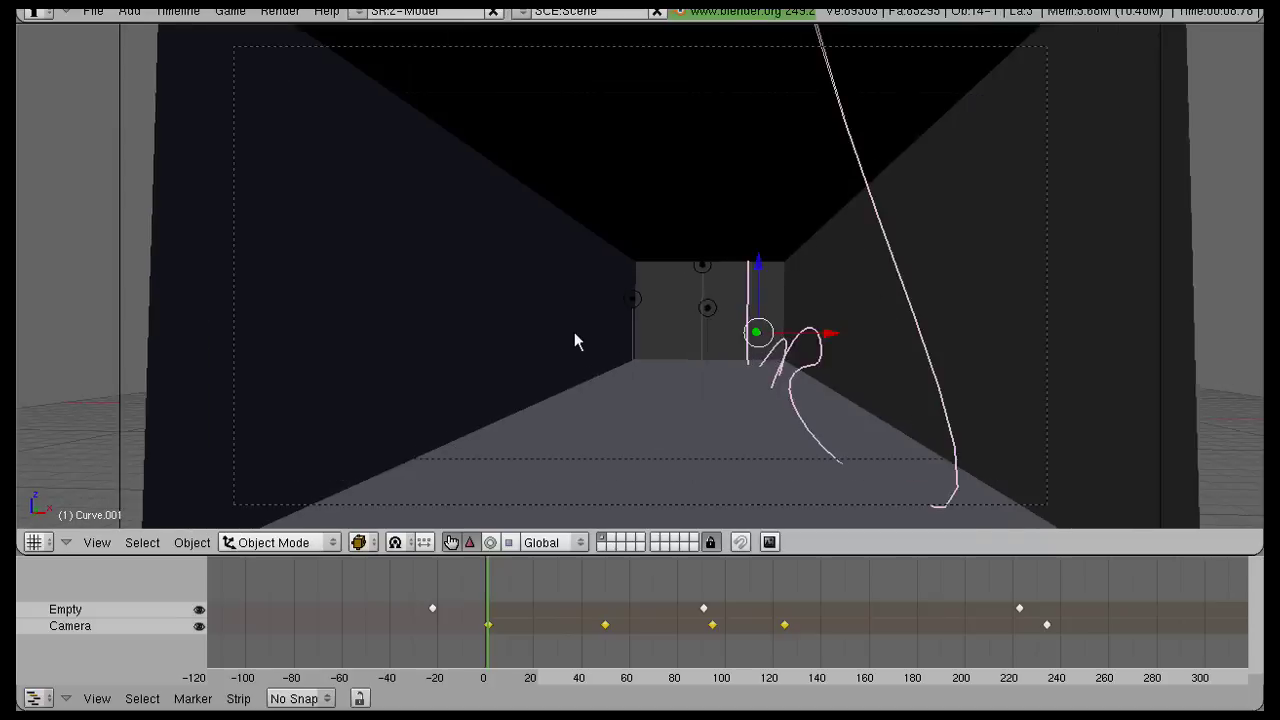
scroll(575, 341, "down", 2)
key("alt+a")
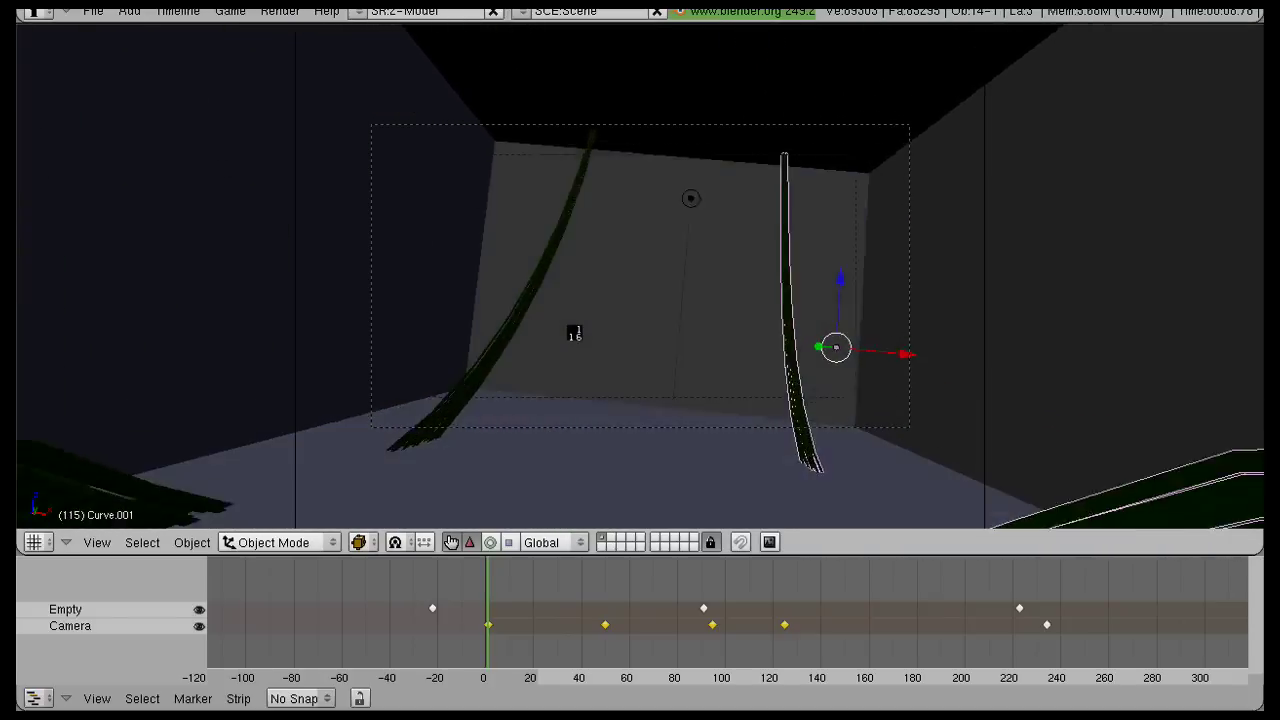
key("Escape")
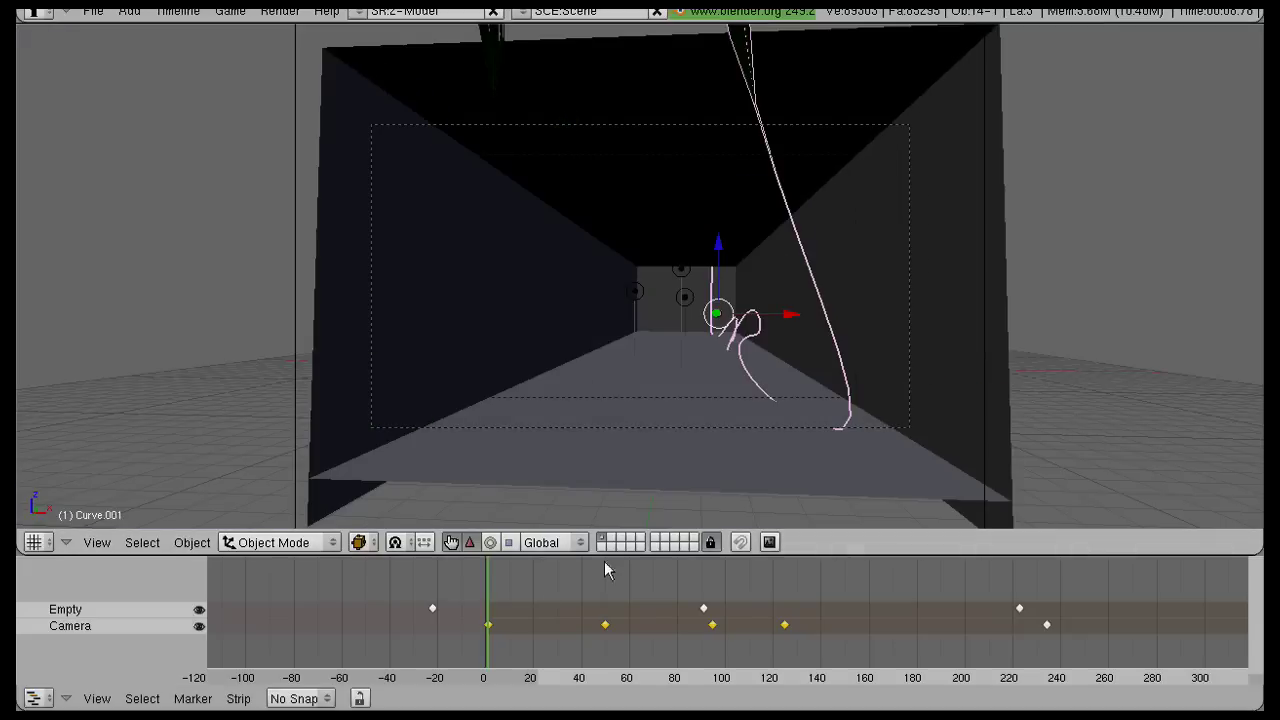
- Go to frame 70 and render the camera view
mouse_move(604, 561)
left_mouse_down()
mouse_move(587, 565)
mouse_move(655, 568)
left_mouse_up()
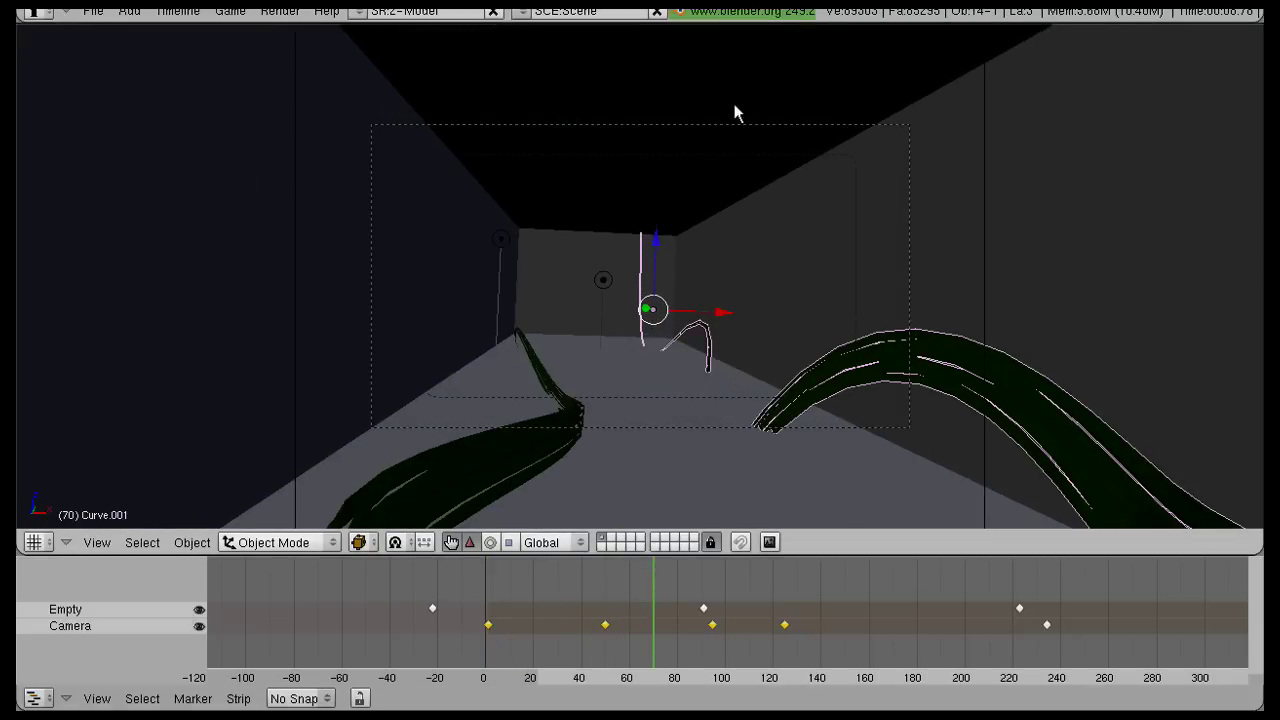
key("F12")
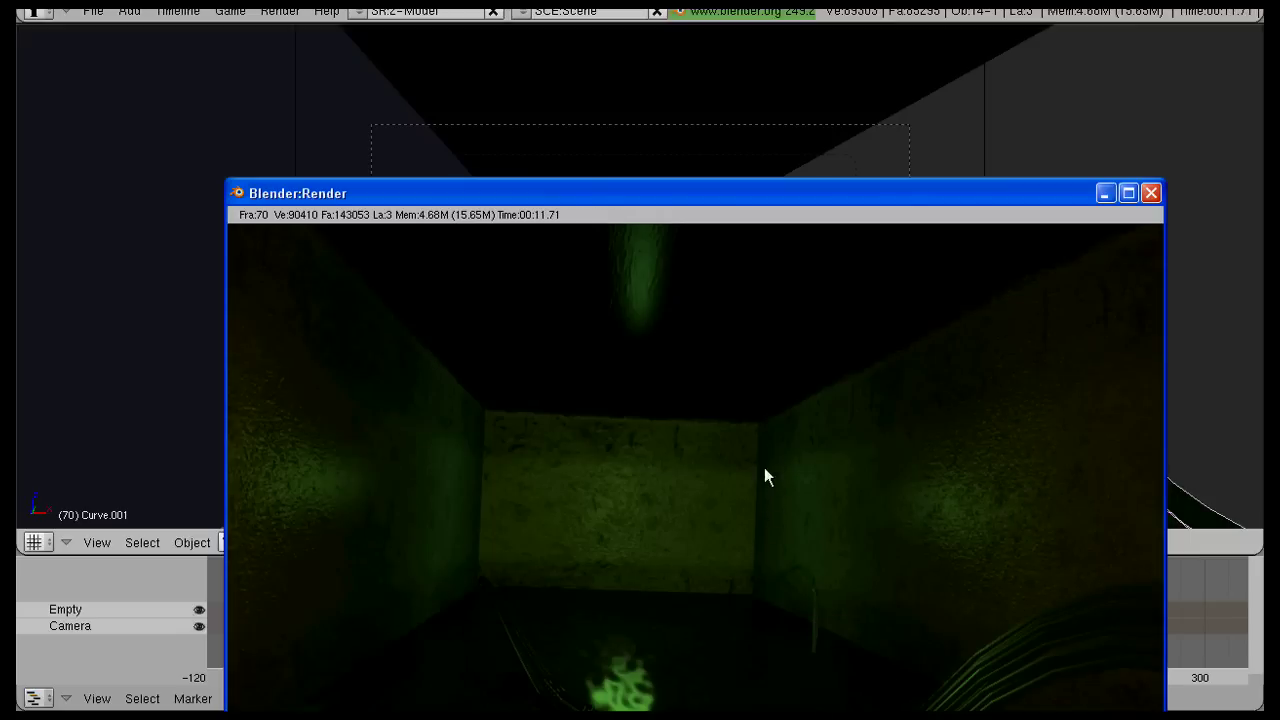
- Close the previous render, select the left vine and render the camera view at frame 70 again
key("Escape")
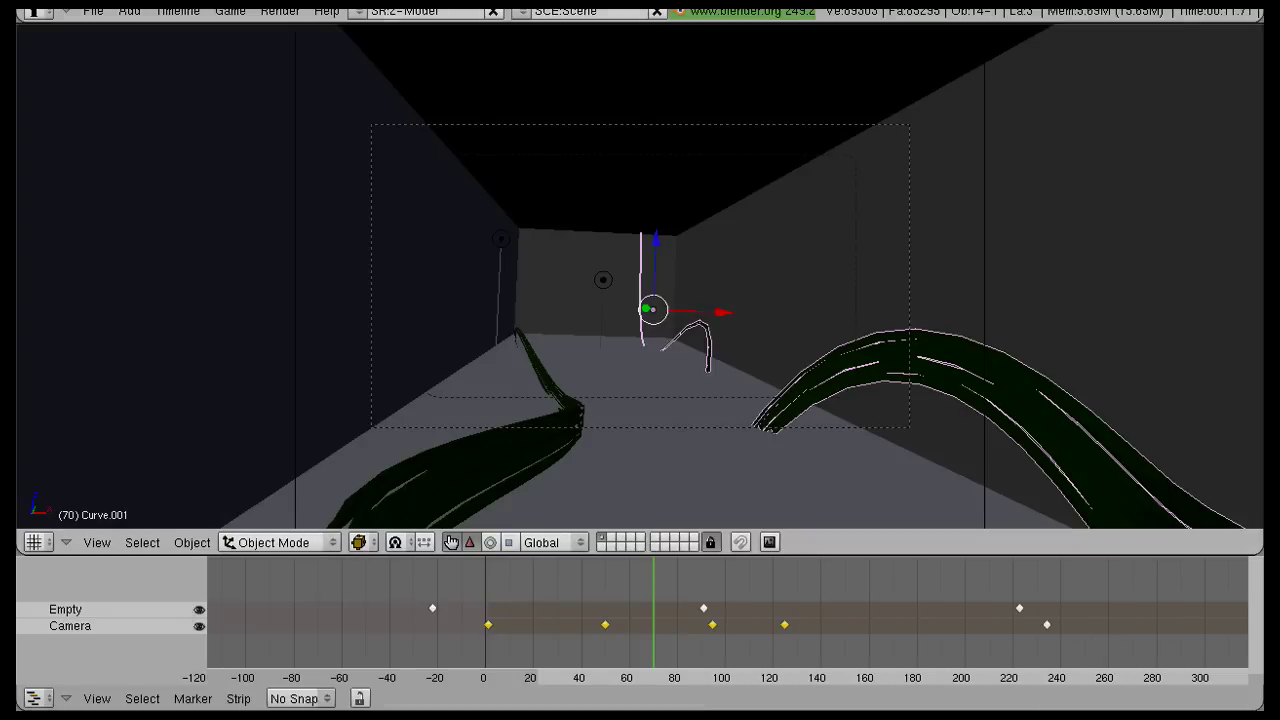
right_click(532, 433)
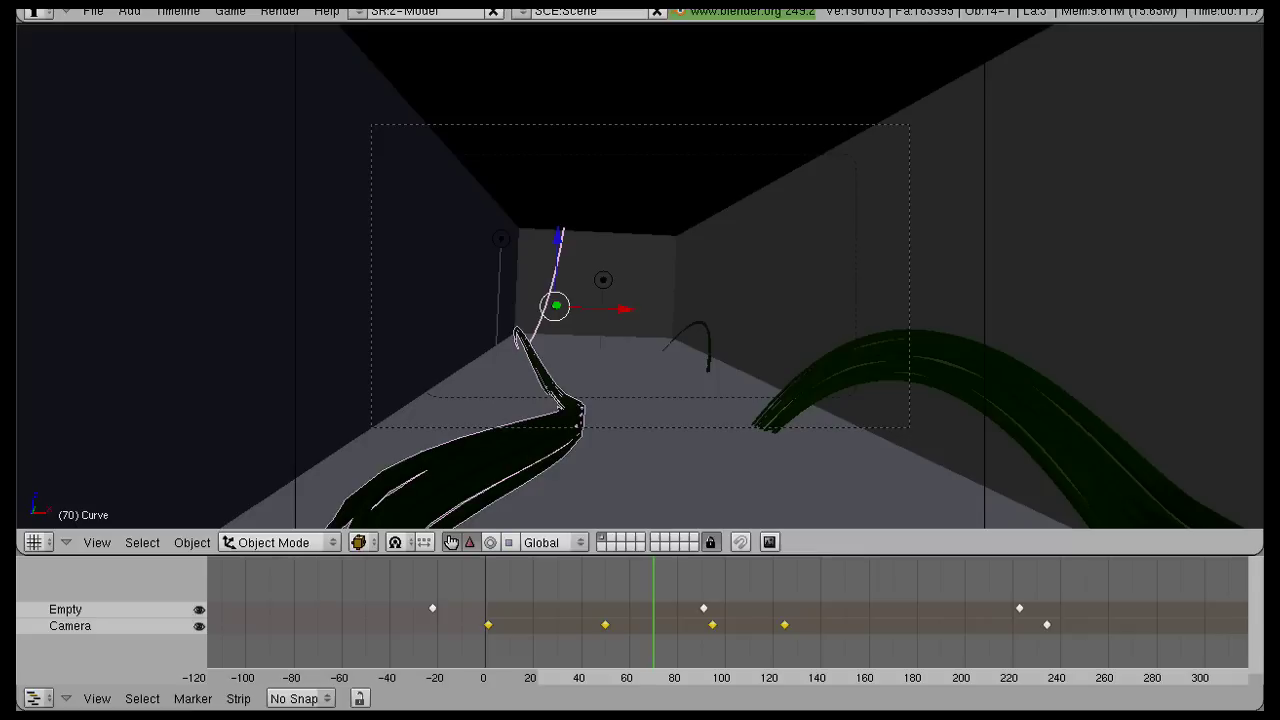
key("g")
key("Escape")
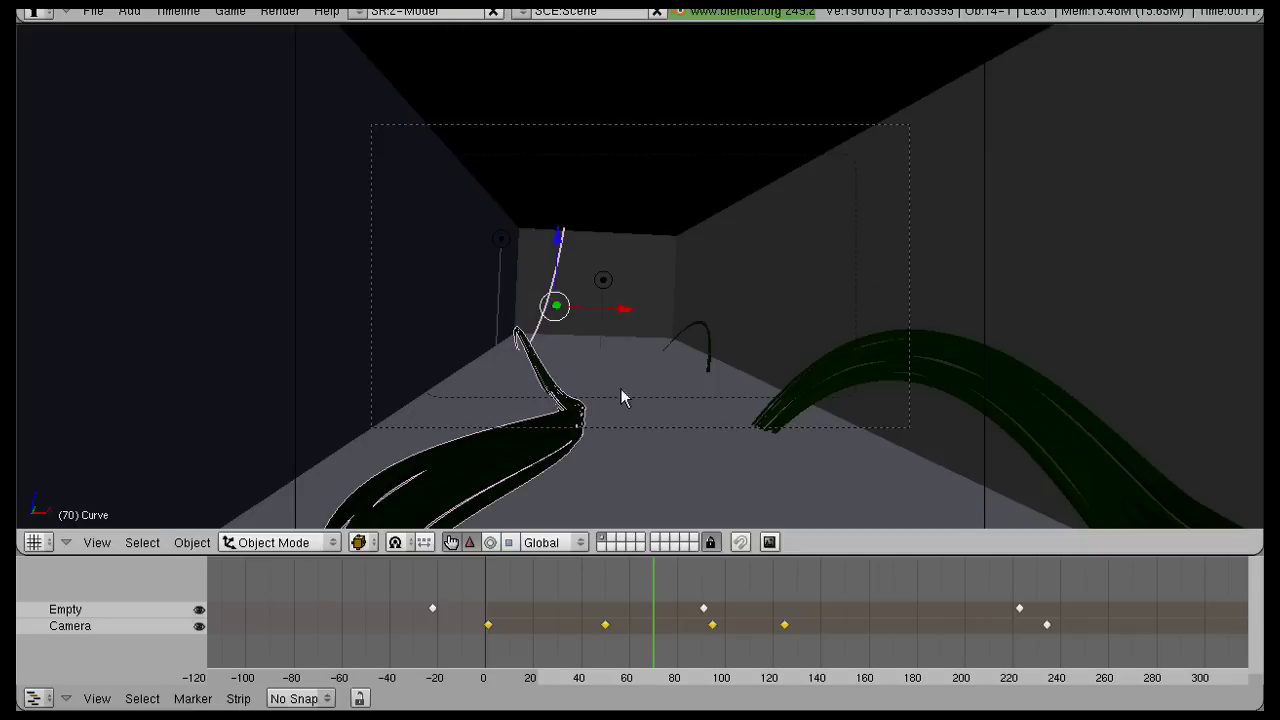
key("F12")
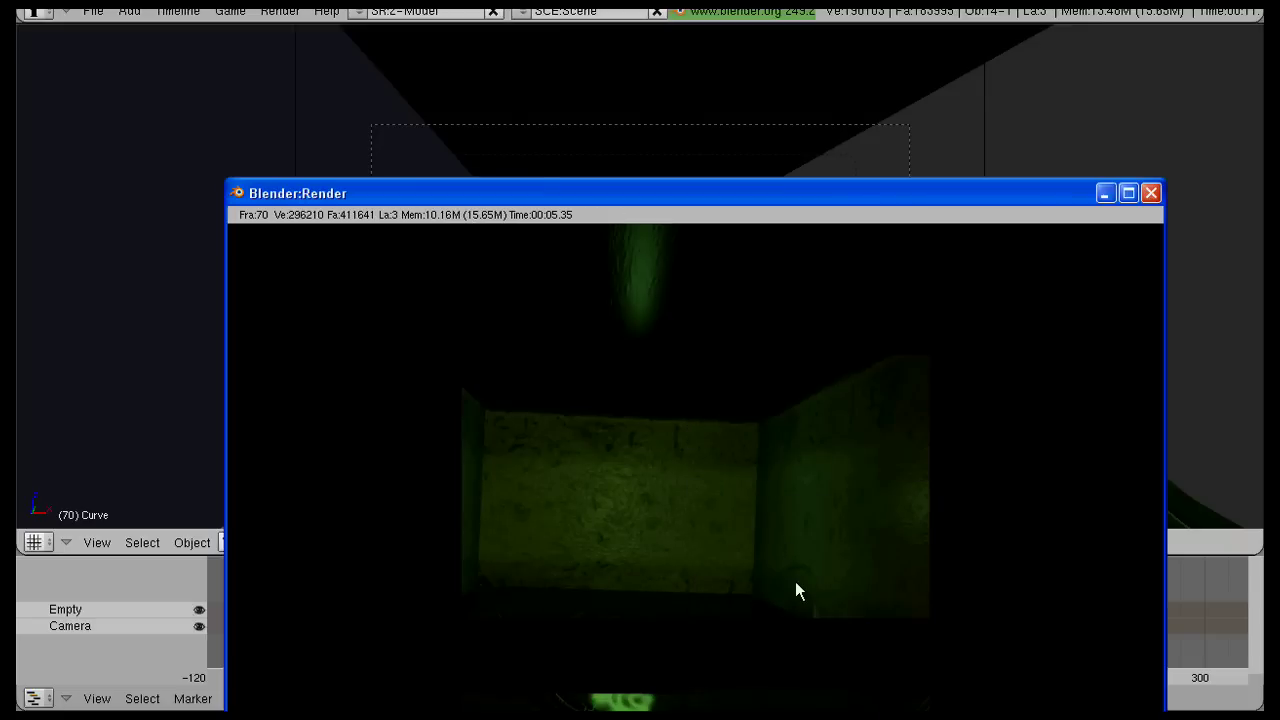
key("Escape")
- Edit the small bevel curve beside the taper curve from the top view and scale up all its points to thicken the vines
key("KP_7")
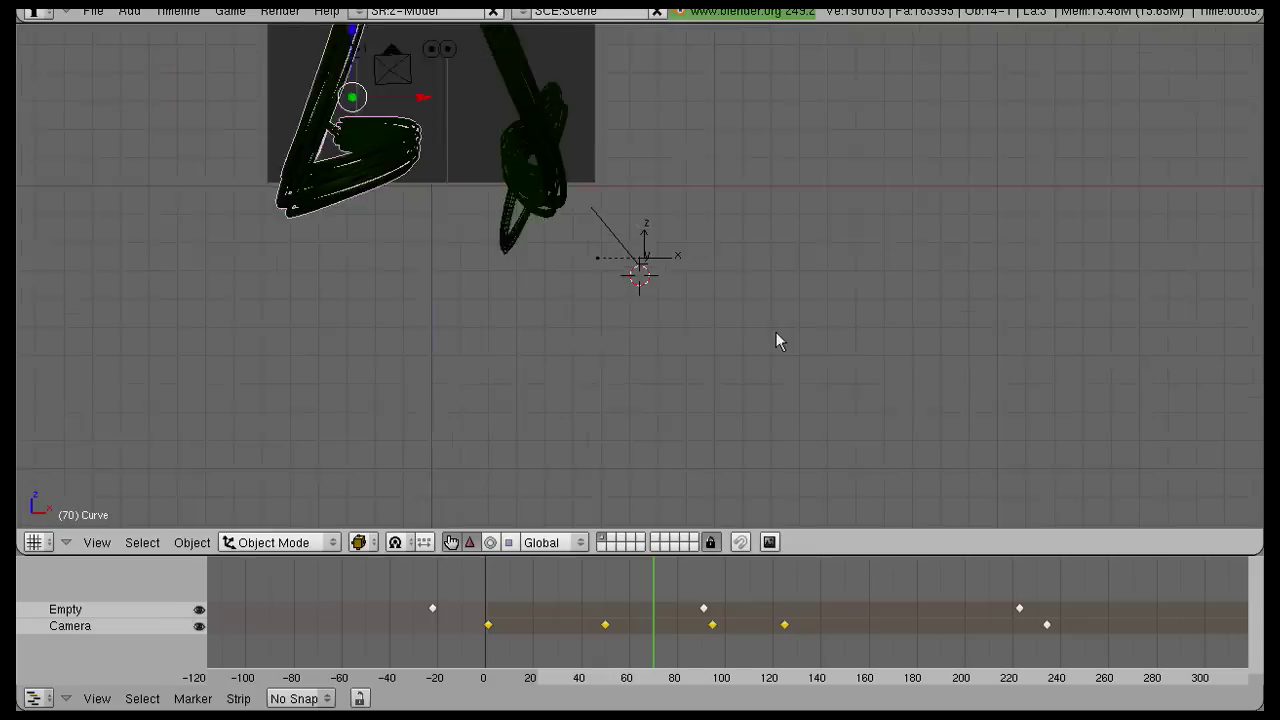
scroll(776, 341, "up", 4)
scroll(670, 280, "up", 3)
right_click(636, 106)
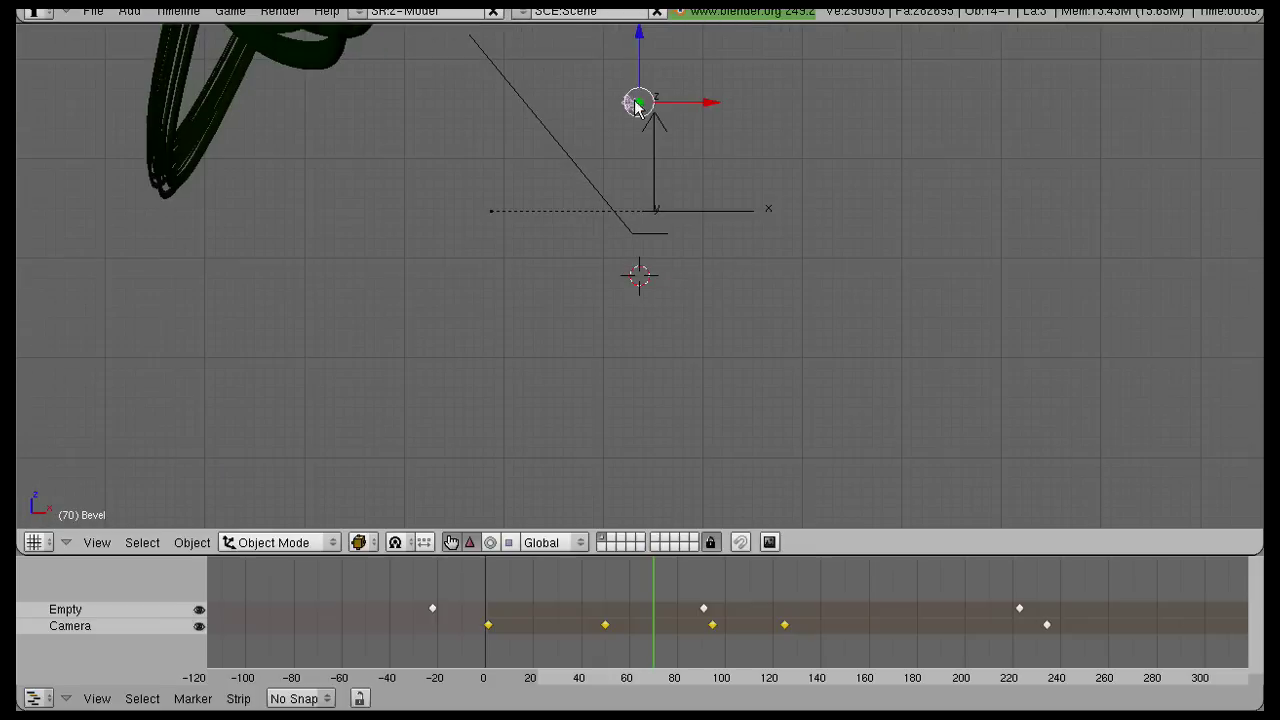
key("Tab")
scroll(636, 106, "down", 3)
key("s")
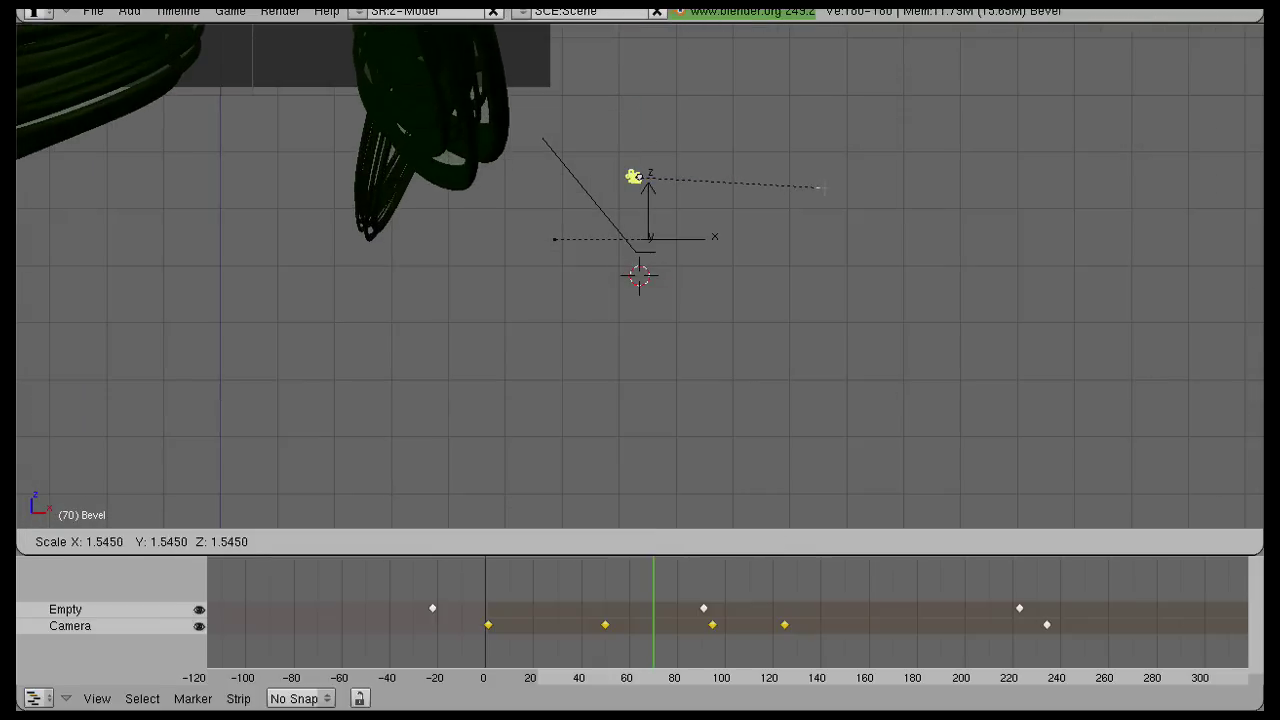
left_click(859, 188)
- Scale the bevel curve's points up further while judging the vines through the camera, and return to Object Mode
key("KP_0")
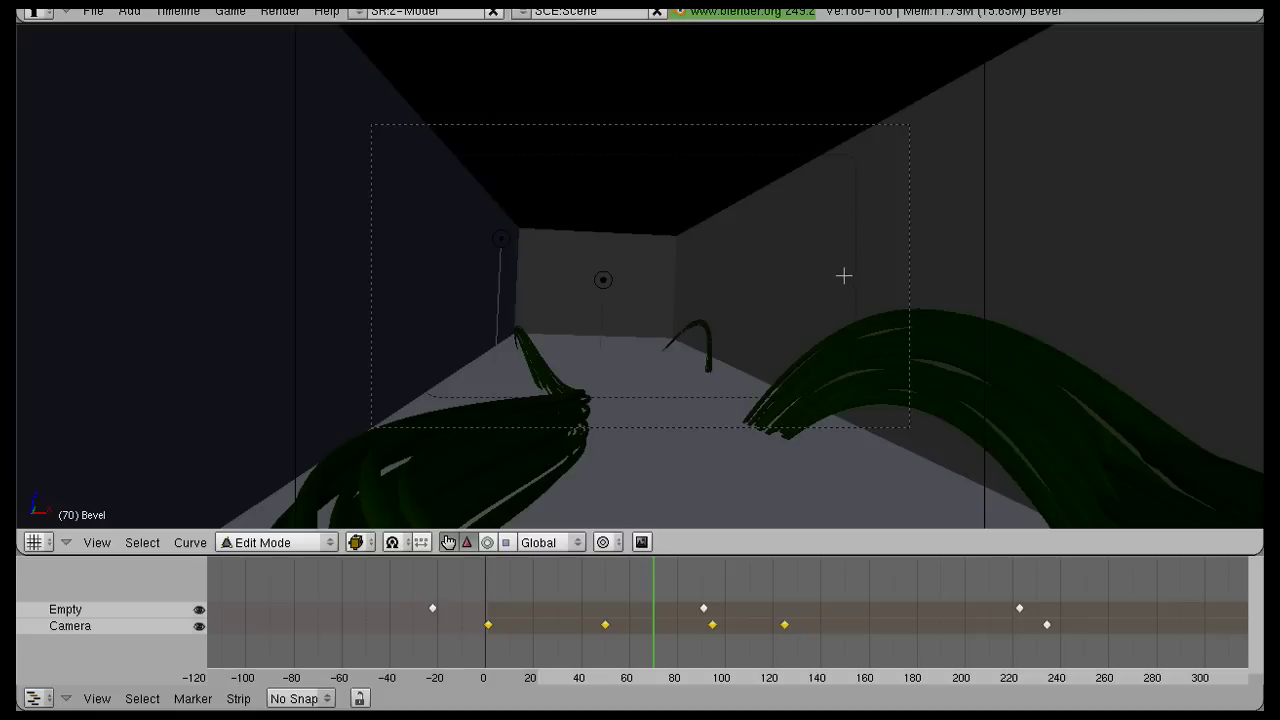
key("s")
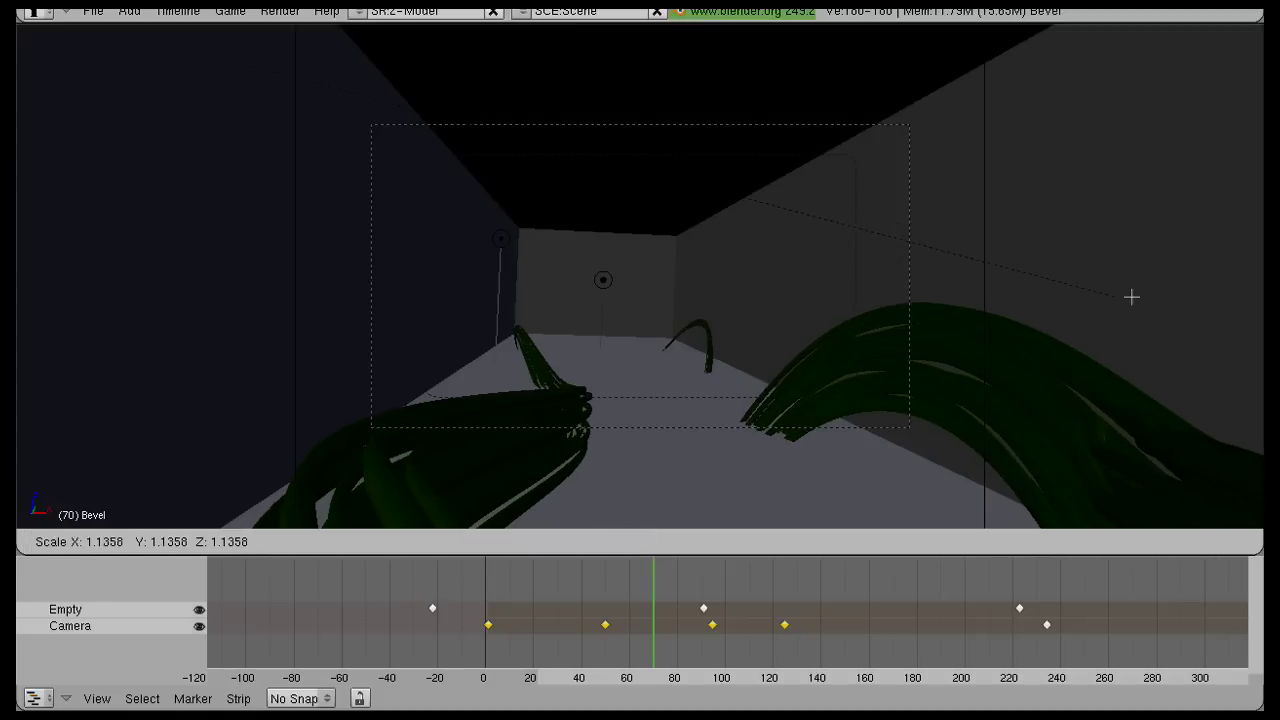
left_click(1225, 299)
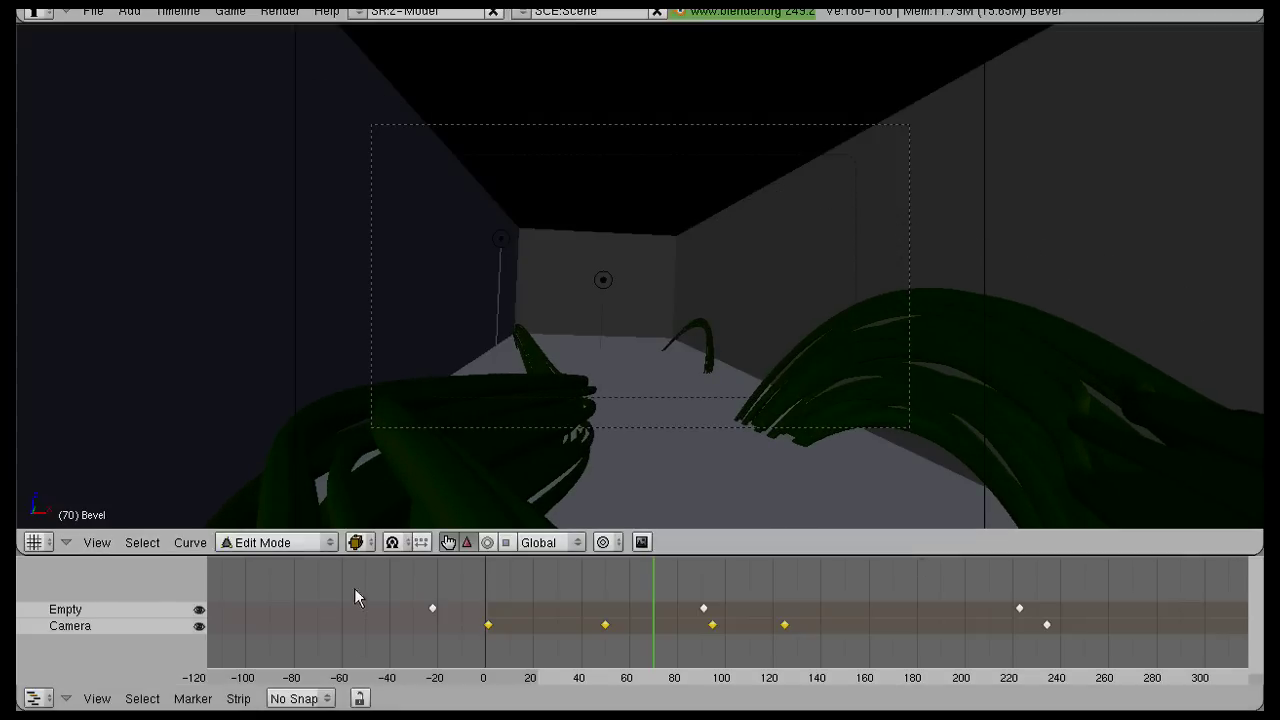
left_click(311, 547)
left_click(262, 522)
- Return to frame 1 and play the animation through the camera to check the thickened vines
left_click(521, 617)
key("shift+Left")
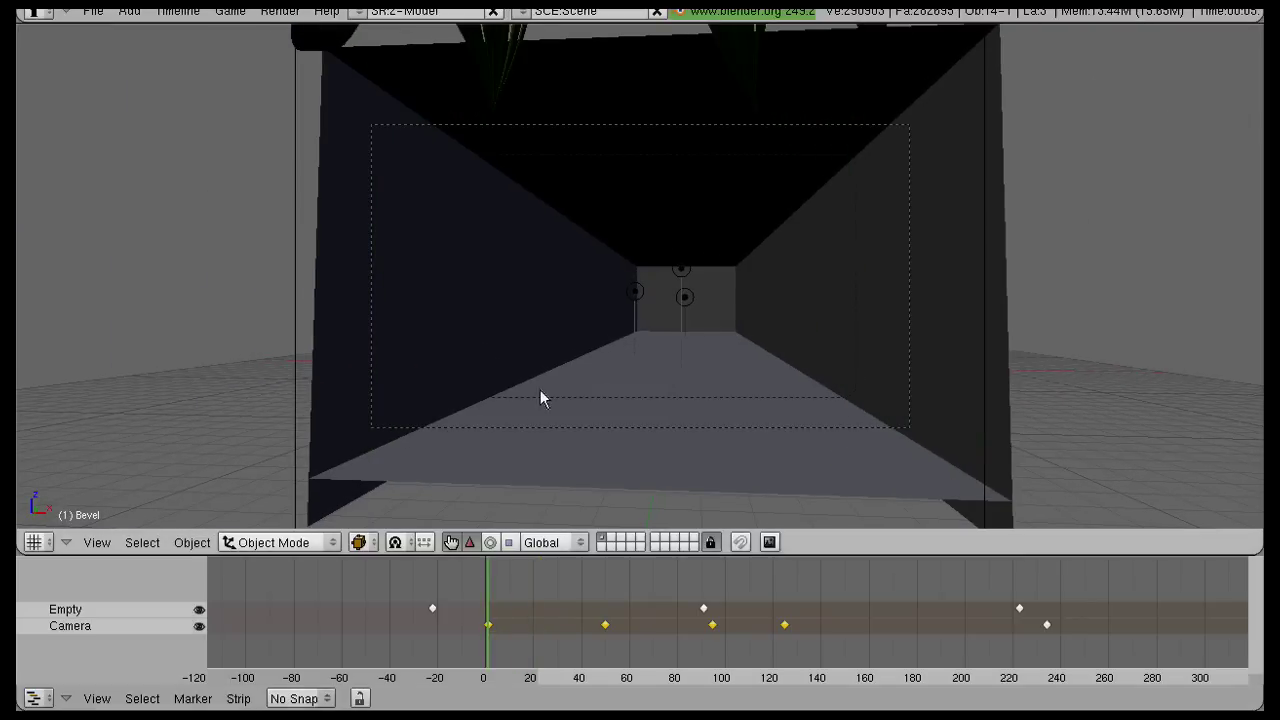
key("alt+a")
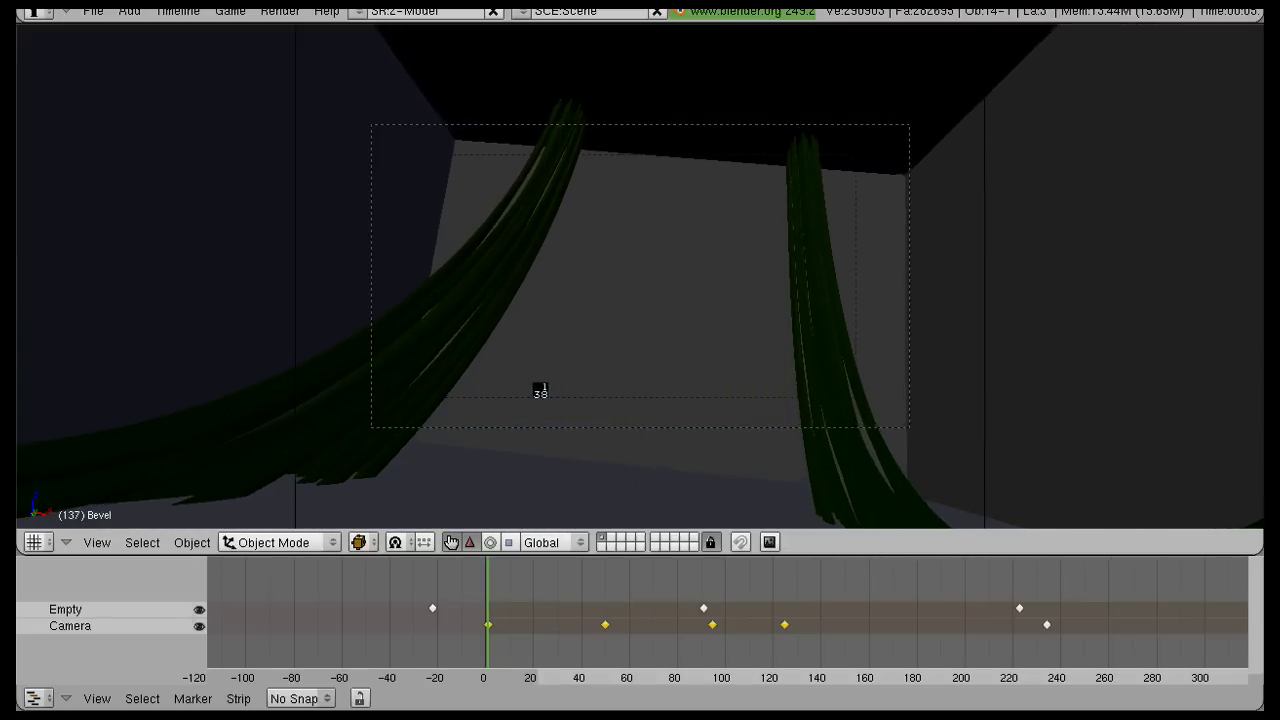
key("Escape")
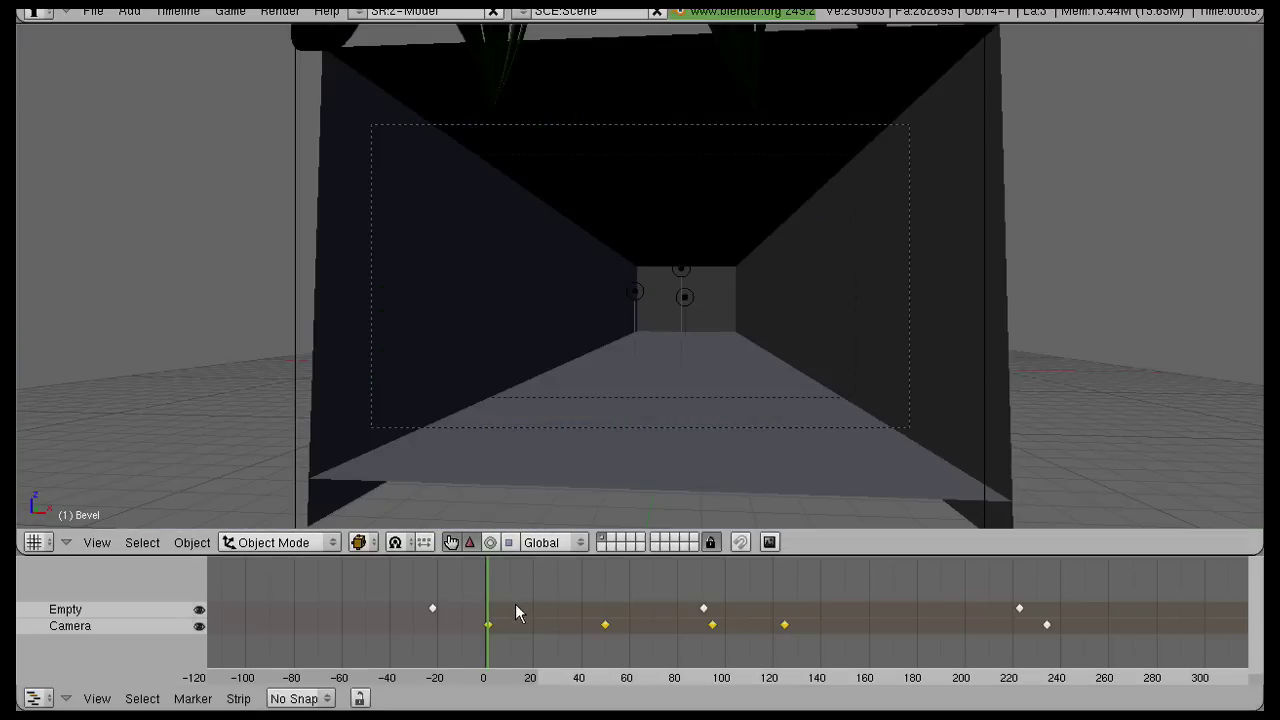
- Scrub the timeline forward from frame 1 and render the camera view
left_click_drag(515, 603, 588, 589)
key("F12")
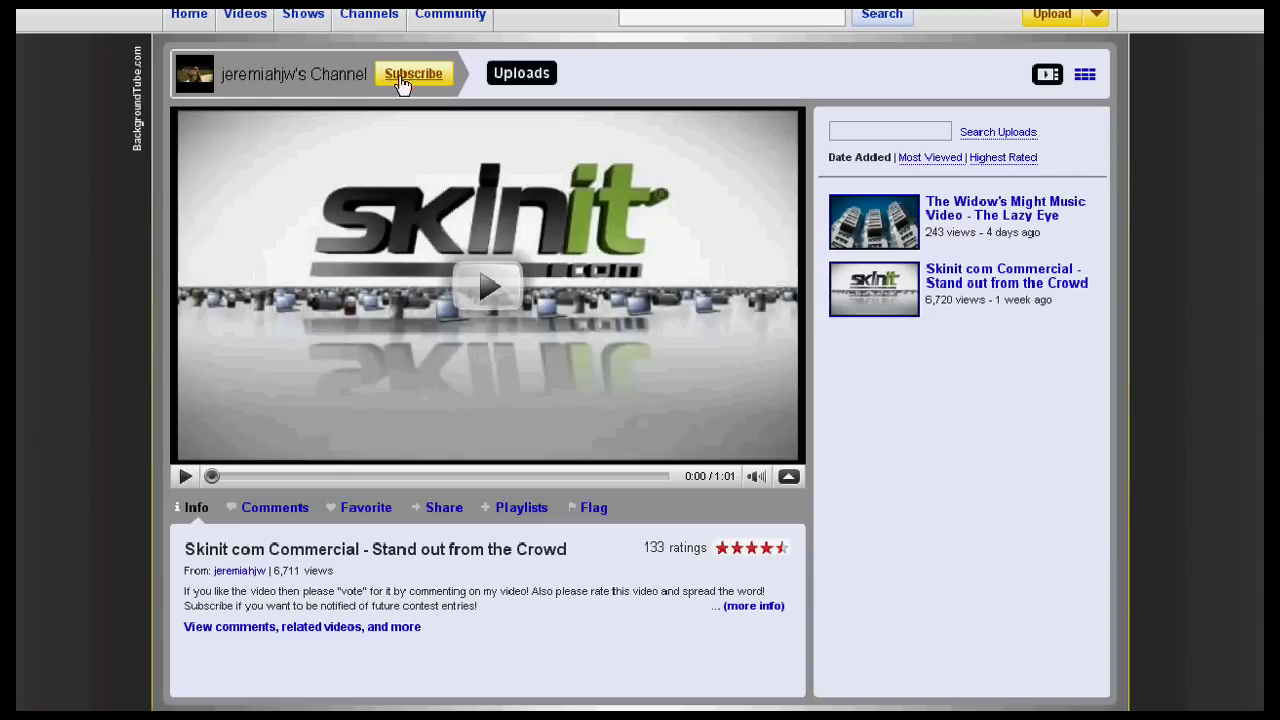
scroll(403, 86, "down", 5)
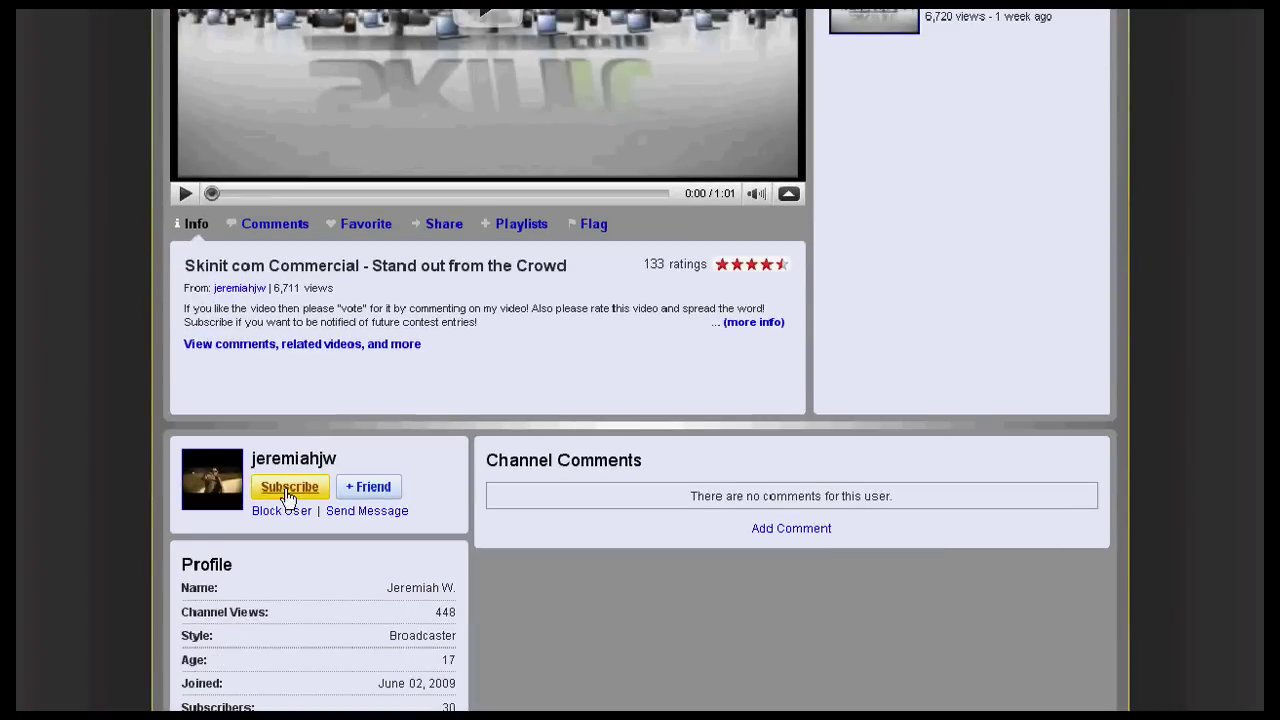
scroll(741, 360, "up", 5)
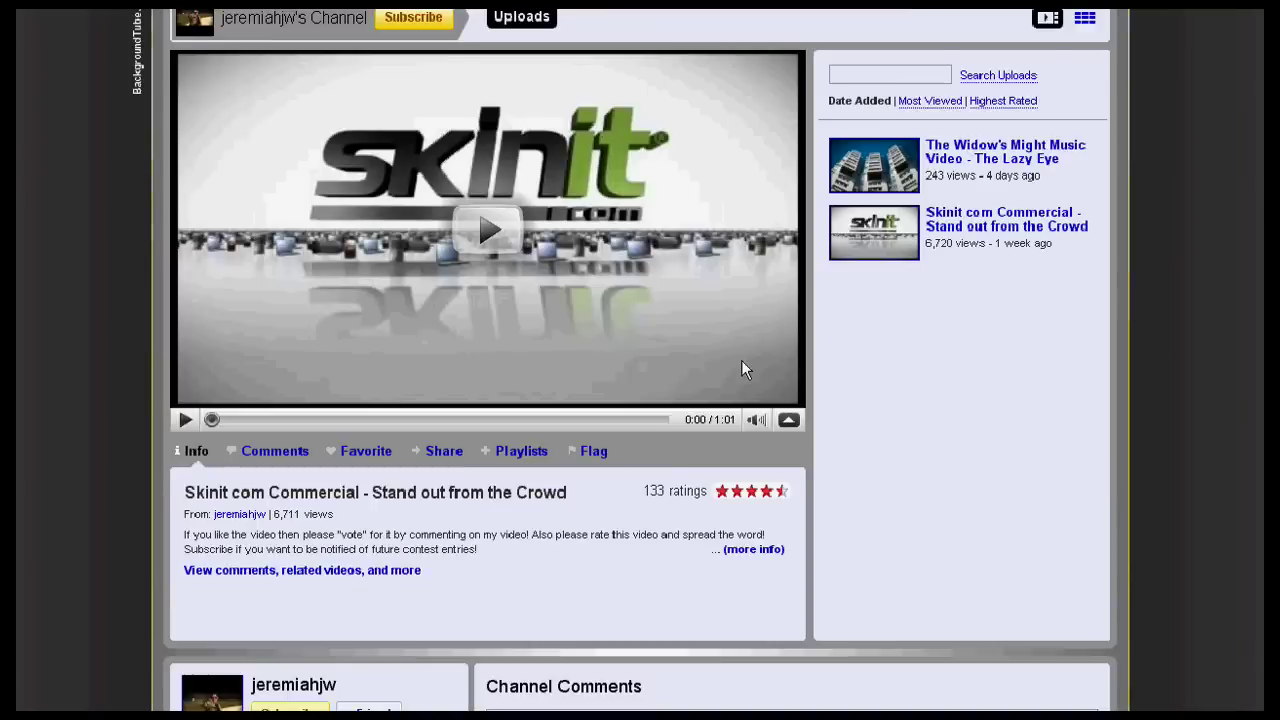